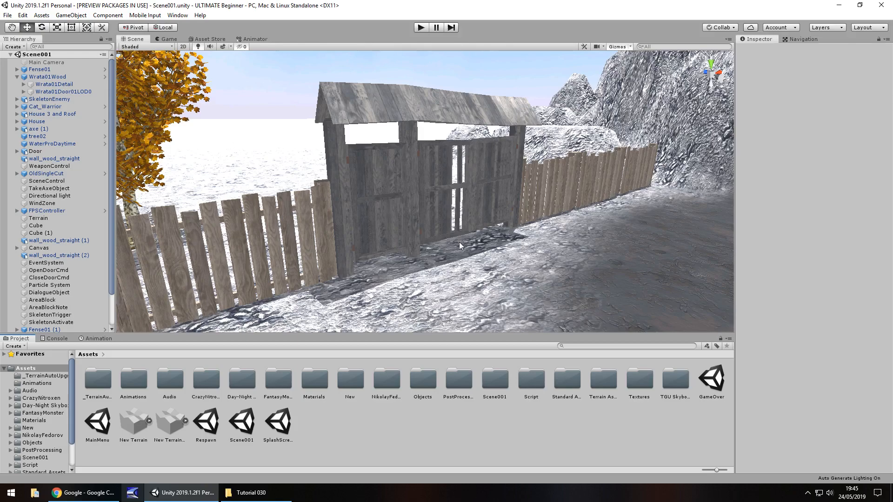
Step: Fly the Scene view in to face the wooden village gate head-on
{"action": "right_click_drag", "start_coordinate": [460, 243], "coordinate": [407, 238]}
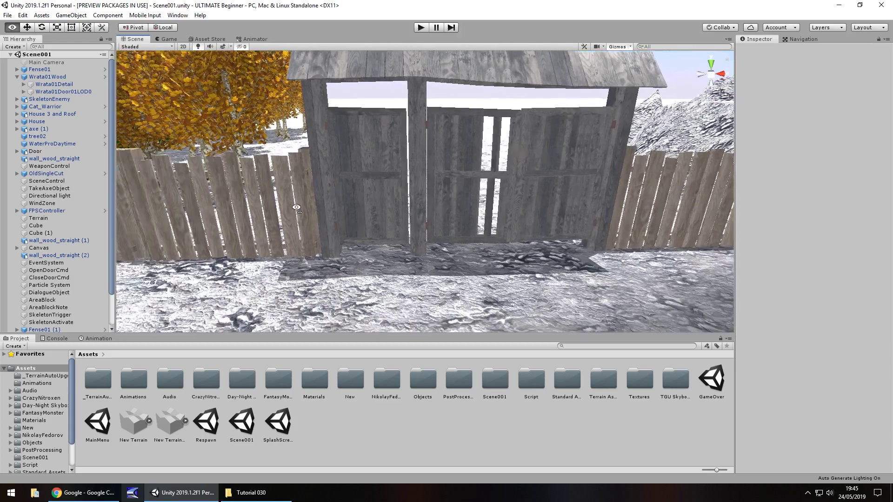
{"action": "right_click_drag", "start_coordinate": [407, 238], "coordinate": [383, 168]}
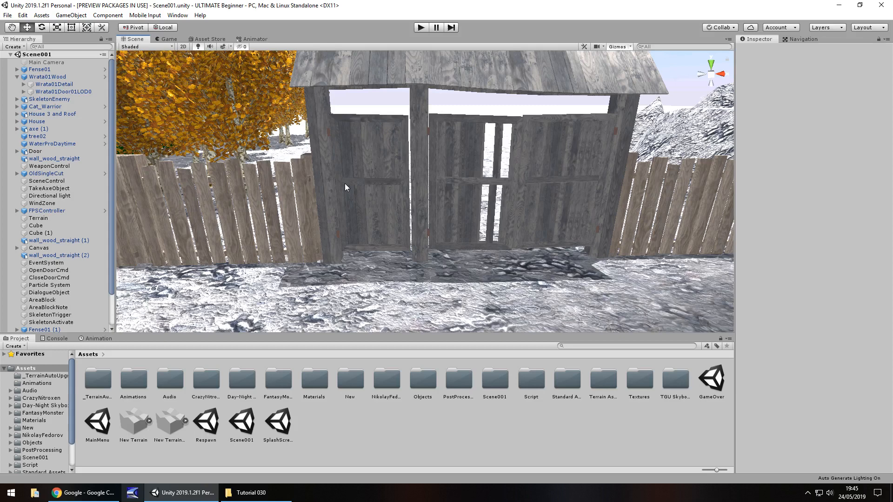
Step: Show the Animations folder and select the left gate door Wrata01Door01LOD0
{"action": "double_click", "coordinate": [143, 392]}
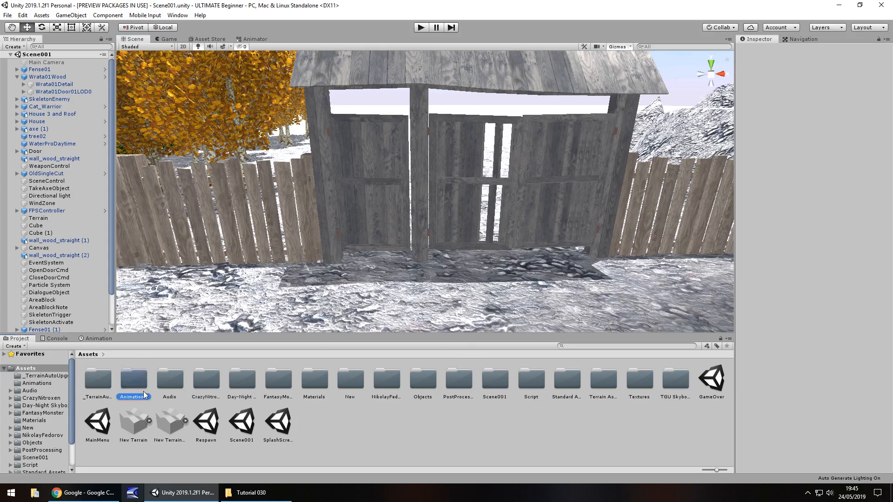
{"action": "left_click", "coordinate": [371, 166]}
{"action": "left_click", "coordinate": [367, 175]}
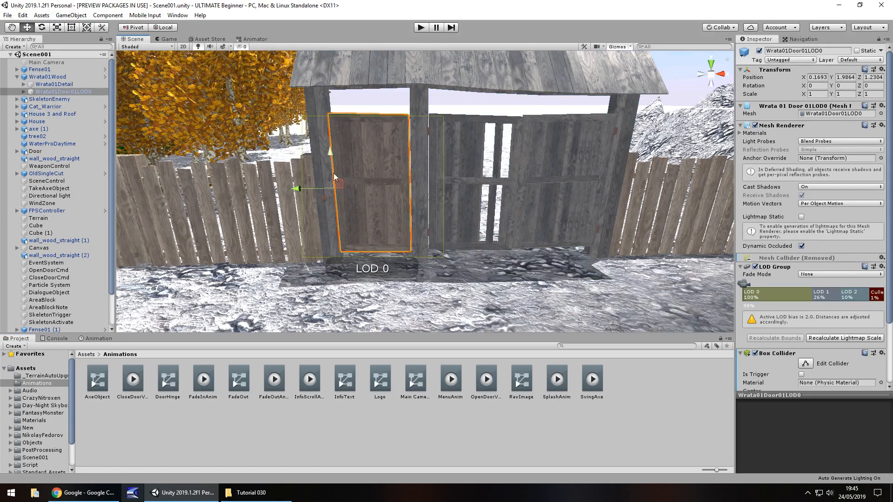
{"action": "scroll", "coordinate": [327, 163], "scroll_direction": "up", "scroll_amount": 2}
{"action": "scroll", "coordinate": [313, 161], "scroll_direction": "up", "scroll_amount": 2}
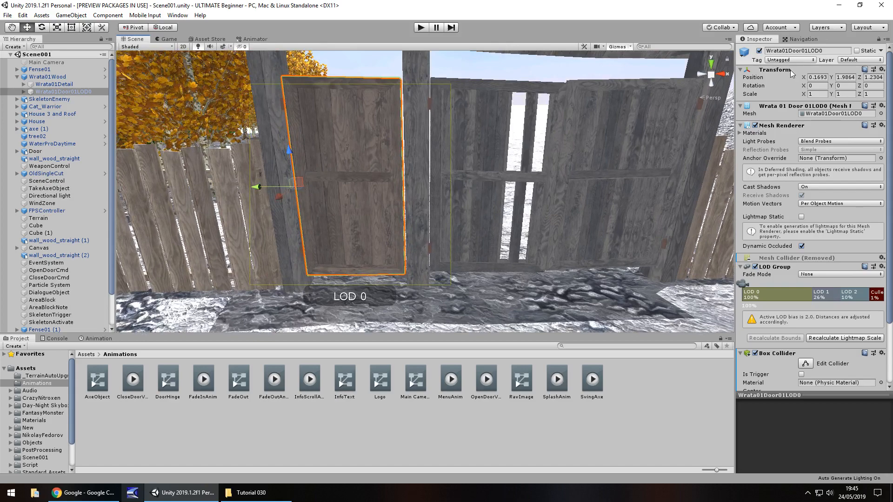
Step: Test-swing the left door around Y and Z in the Inspector, undoing back to closed
{"action": "left_click_drag", "start_coordinate": [831, 86], "coordinate": [123, 110]}
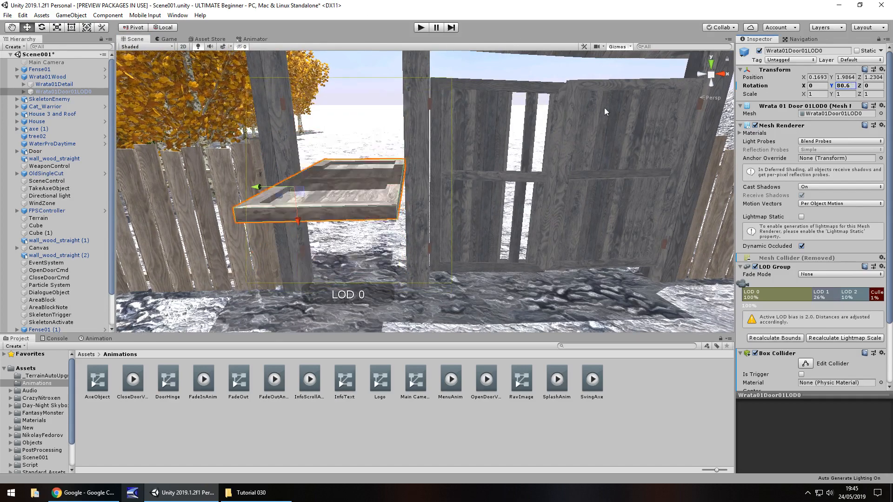
{"action": "key", "text": "ctrl+z"}
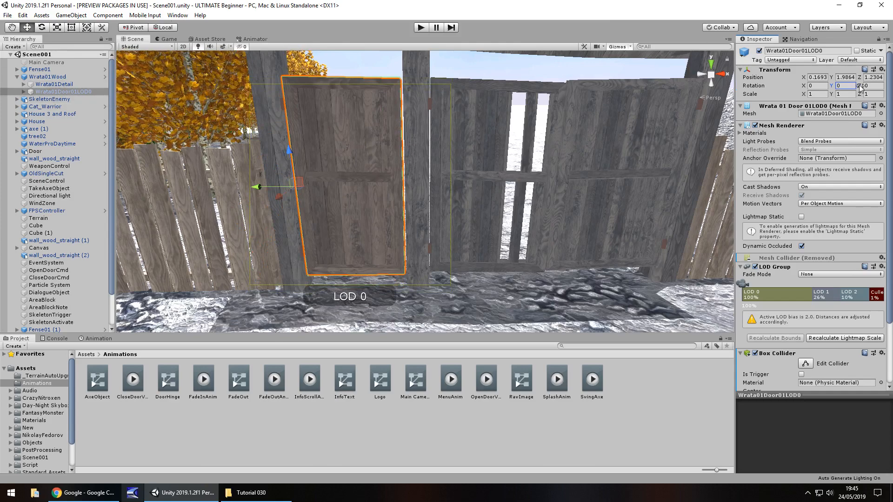
{"action": "left_click_drag", "start_coordinate": [861, 85], "coordinate": [591, 76]}
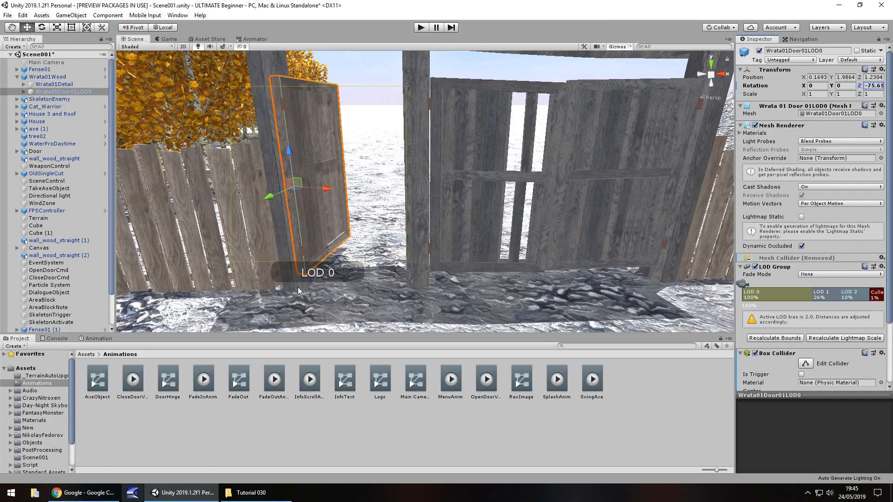
{"action": "type", "text": "0"}
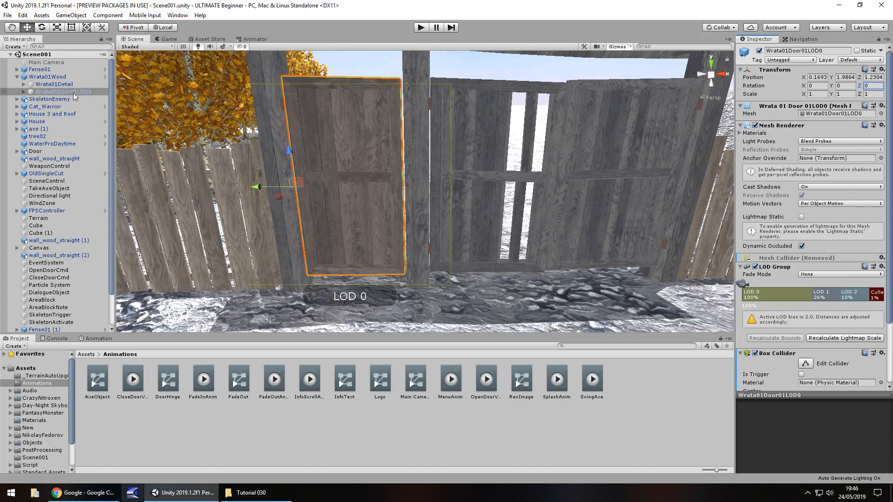
Step: Create a new animation clip VillageGateAnim for the left gate door
{"action": "left_click", "coordinate": [98, 338]}
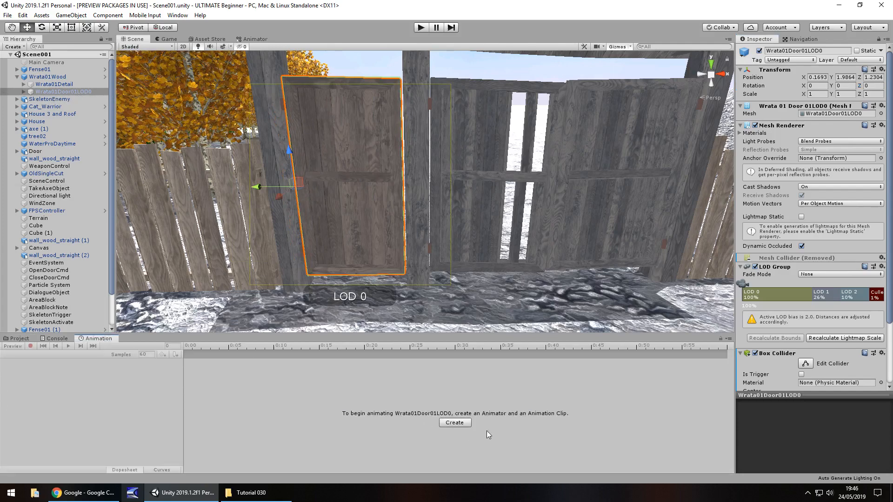
{"action": "left_click", "coordinate": [454, 423]}
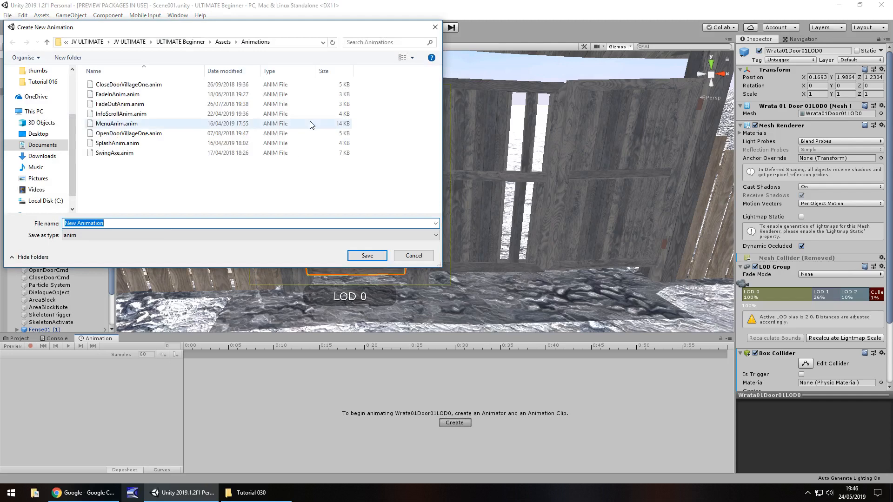
{"action": "type", "text": "Villa"}
{"action": "type", "text": "geGate"}
{"action": "type", "text": "Anim"}
{"action": "key", "text": "Return"}
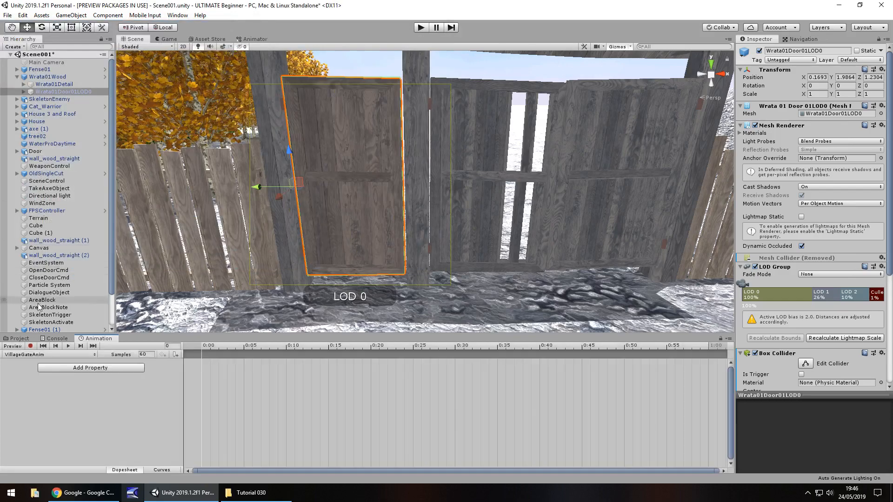
Step: Record the door's closed starting rotation as a key at frame 0
{"action": "left_click", "coordinate": [30, 346]}
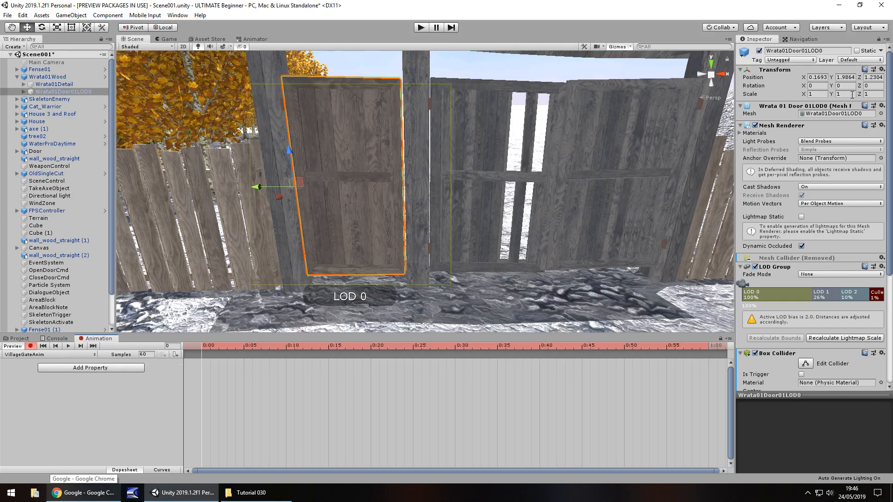
{"action": "left_click", "coordinate": [870, 85]}
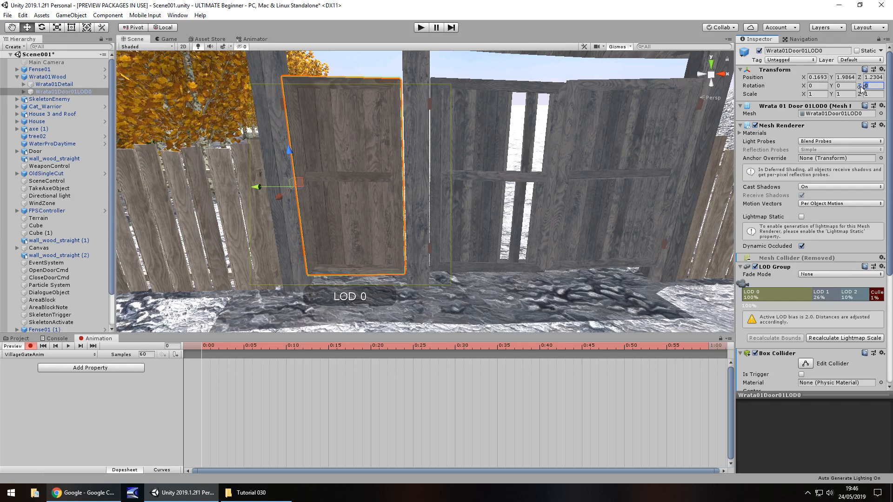
{"action": "key", "text": "Return"}
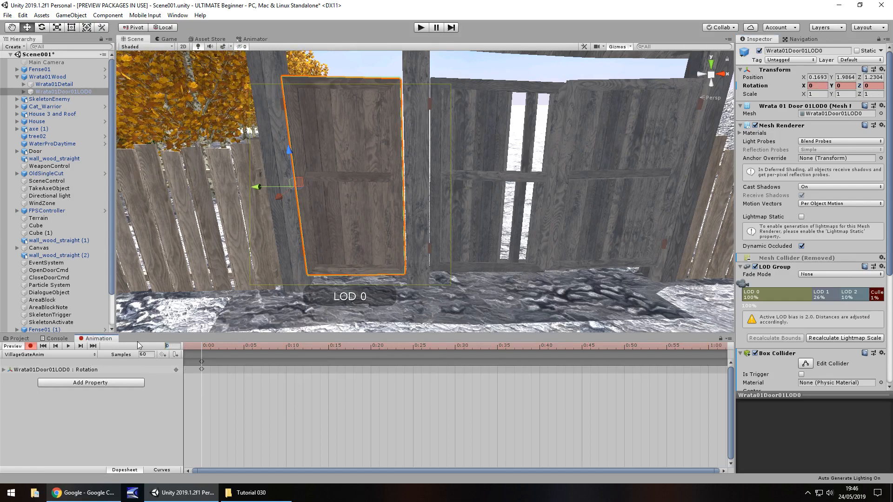
{"action": "type", "text": "600"}
Step: At frame 60, key the door swung open to about -80 on Rotation Z
{"action": "key", "text": "BackSpace"}
{"action": "key", "text": "Return"}
{"action": "left_click_drag", "start_coordinate": [860, 85], "coordinate": [342, 113]}
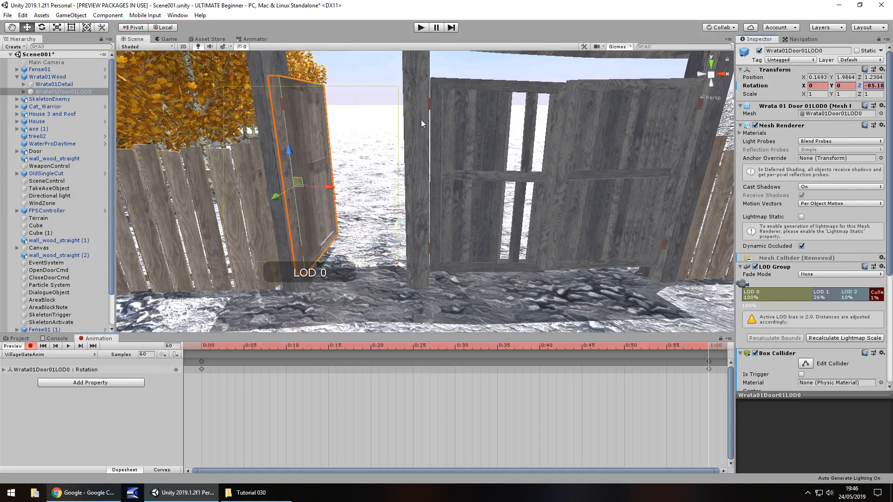
{"action": "left_click_drag", "start_coordinate": [342, 113], "coordinate": [496, 130]}
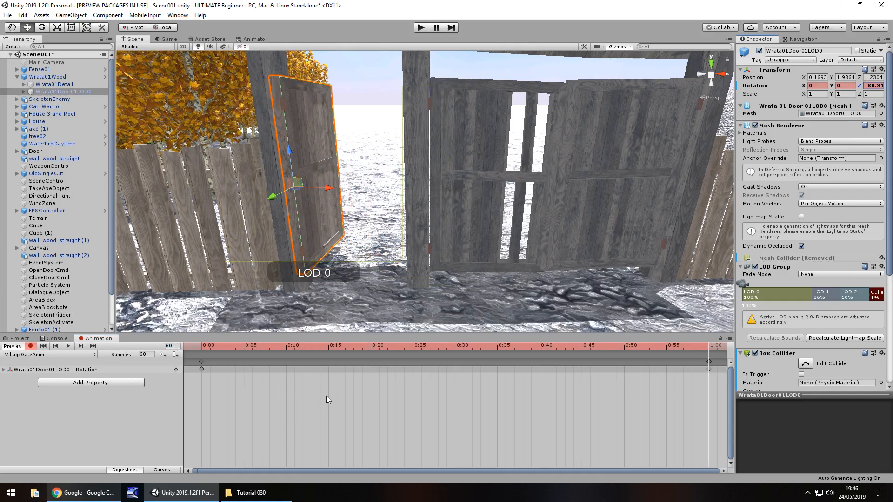
Step: Stop recording and untick Loop Time on the VillageGateAnim clip
{"action": "left_click", "coordinate": [30, 345]}
{"action": "left_click", "coordinate": [20, 339]}
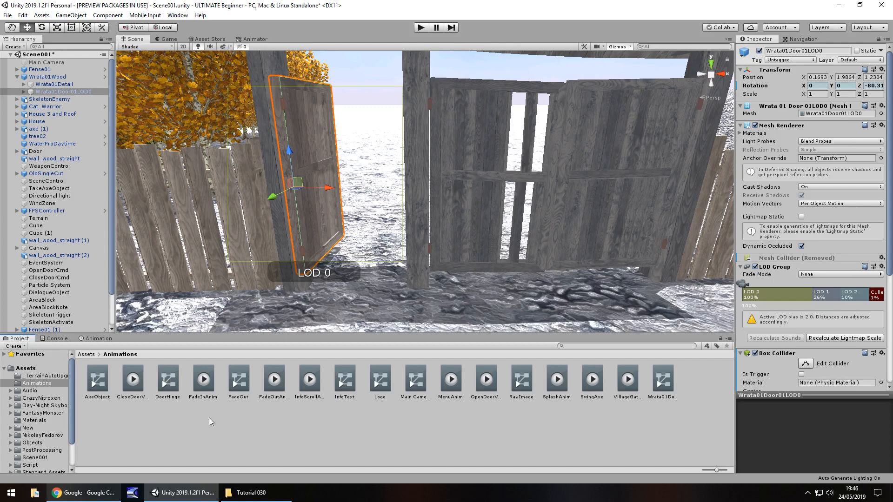
{"action": "left_click", "coordinate": [626, 381]}
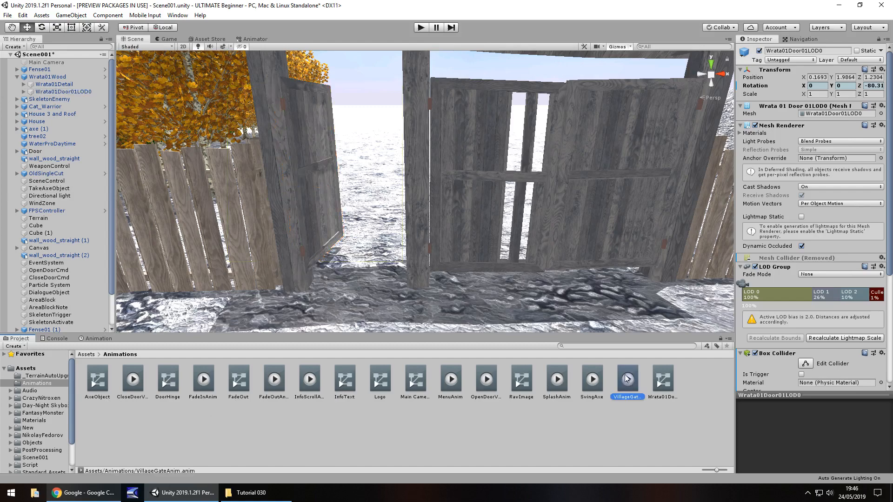
{"action": "left_click", "coordinate": [802, 78]}
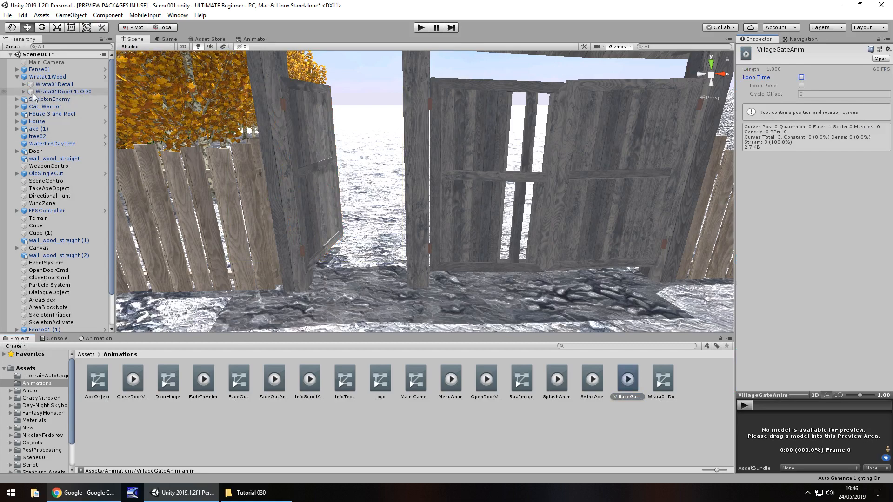
{"action": "left_click", "coordinate": [218, 441]}
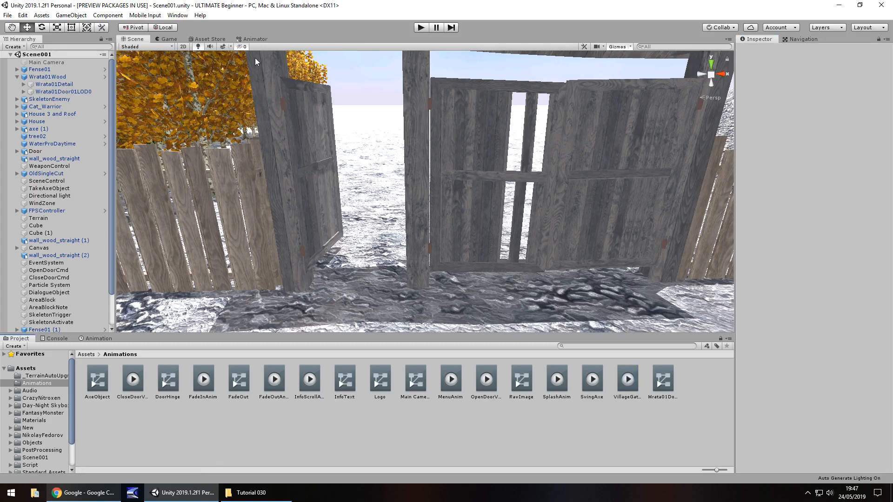
{"action": "scroll", "coordinate": [57, 260], "scroll_direction": "down", "scroll_amount": 2}
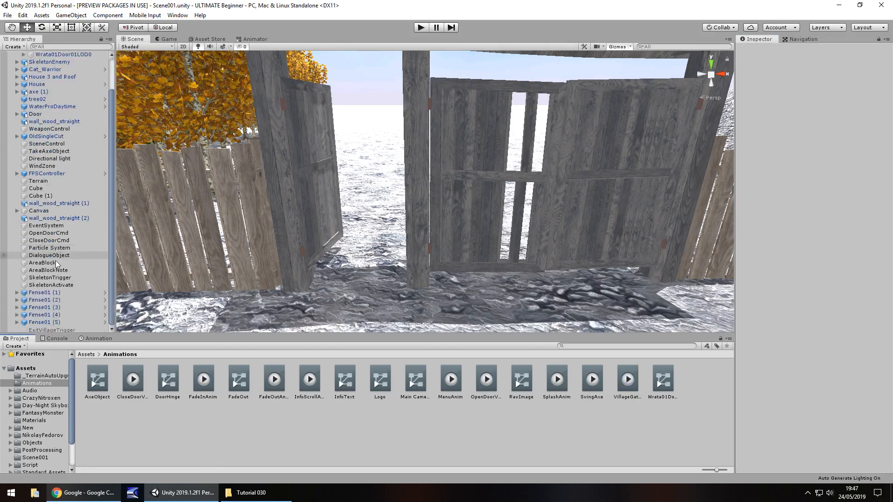
Step: Enable the ExitVillageTrigger object in the scene
{"action": "left_click", "coordinate": [54, 331]}
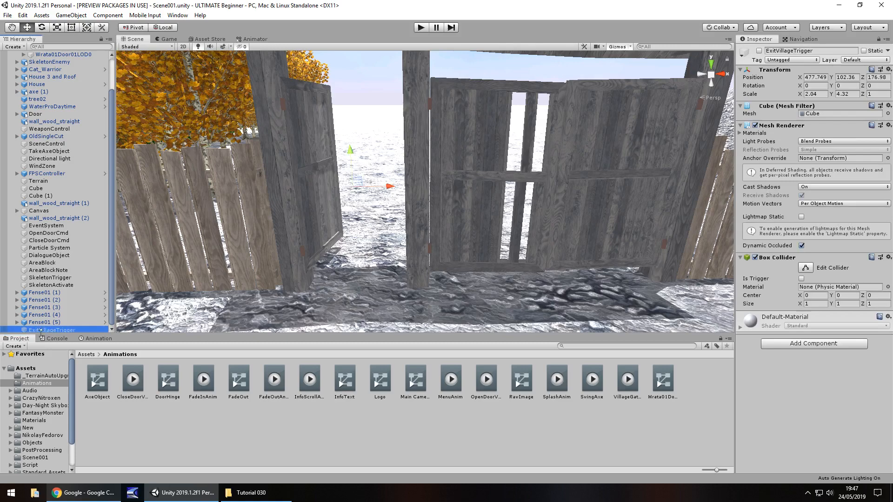
{"action": "left_click", "coordinate": [759, 51]}
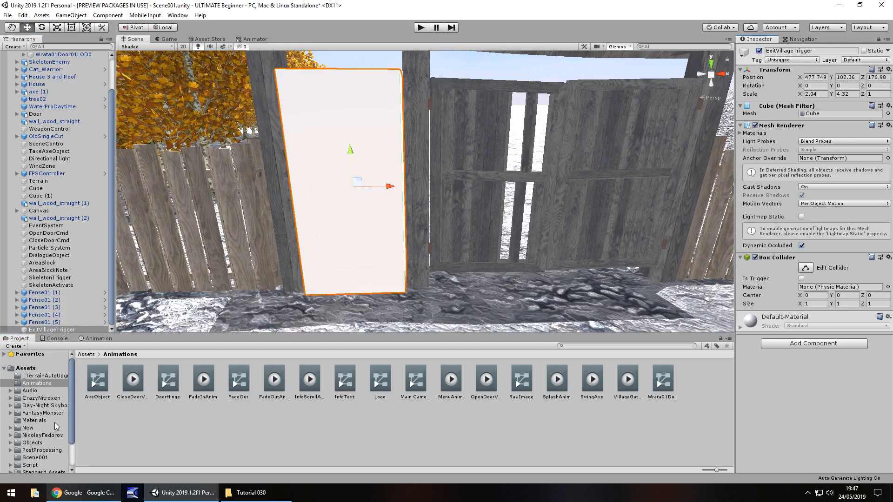
{"action": "scroll", "coordinate": [29, 381], "scroll_direction": "down", "scroll_amount": 3}
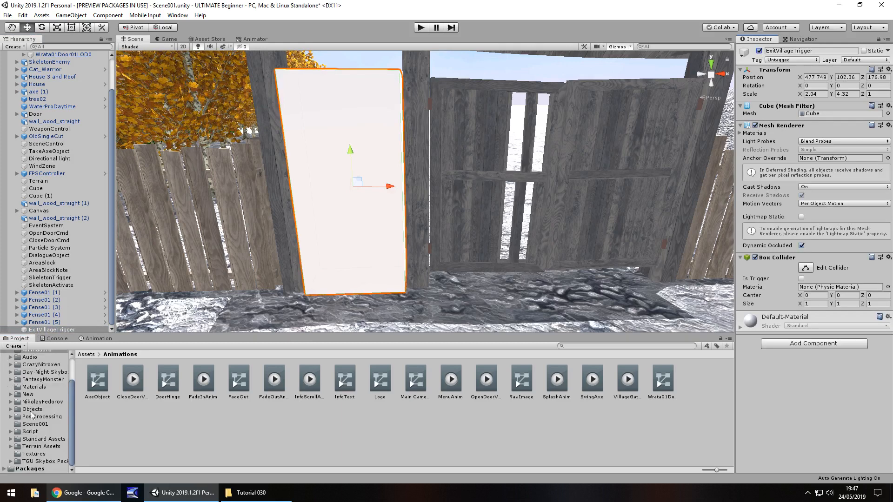
Step: Locate the DoorOpenHouseOne script in Assets > Script > VillageOne
{"action": "left_click", "coordinate": [32, 432]}
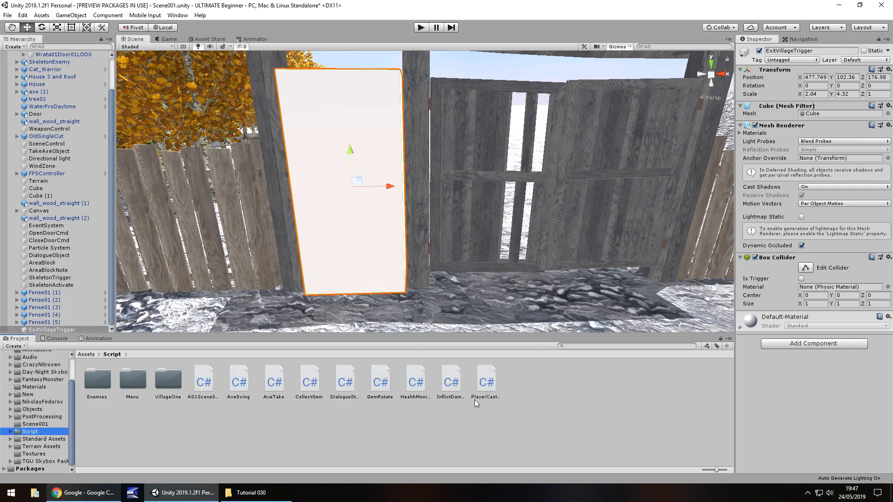
{"action": "double_click", "coordinate": [169, 385]}
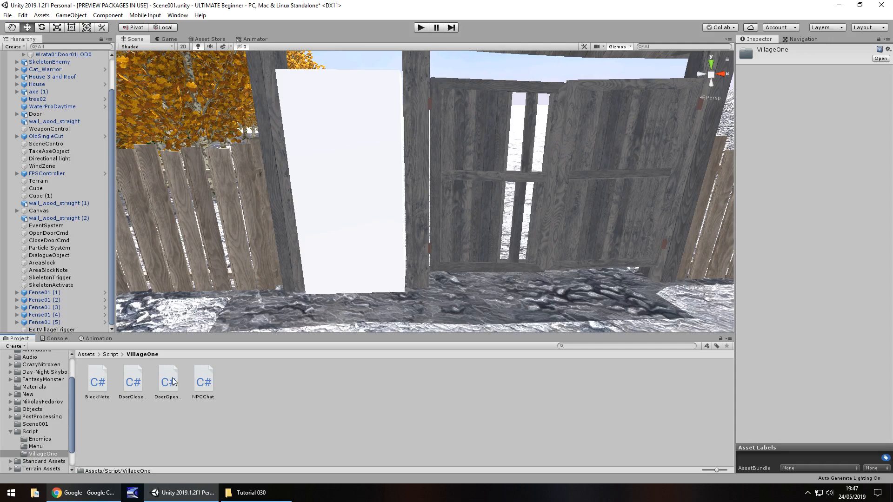
{"action": "left_click", "coordinate": [174, 382]}
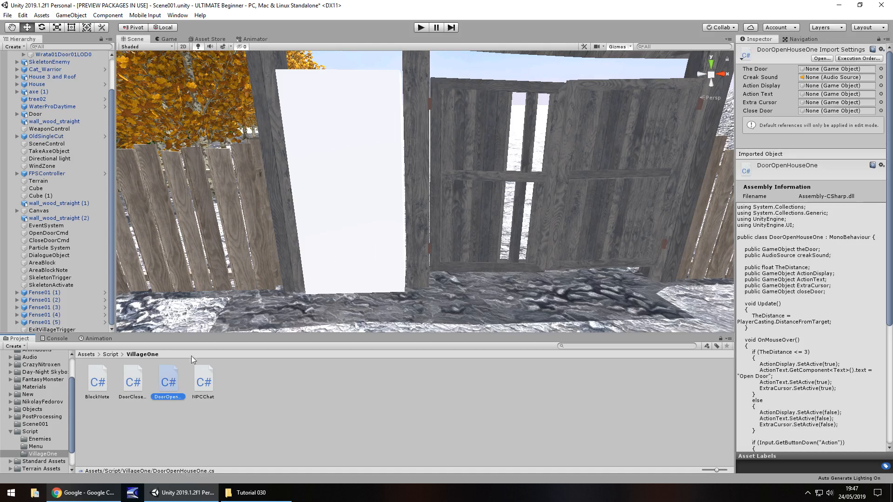
Step: Attach the DoorOpenHouseOne script to the ExitVillageTrigger block
{"action": "left_click_drag", "start_coordinate": [168, 382], "coordinate": [50, 331]}
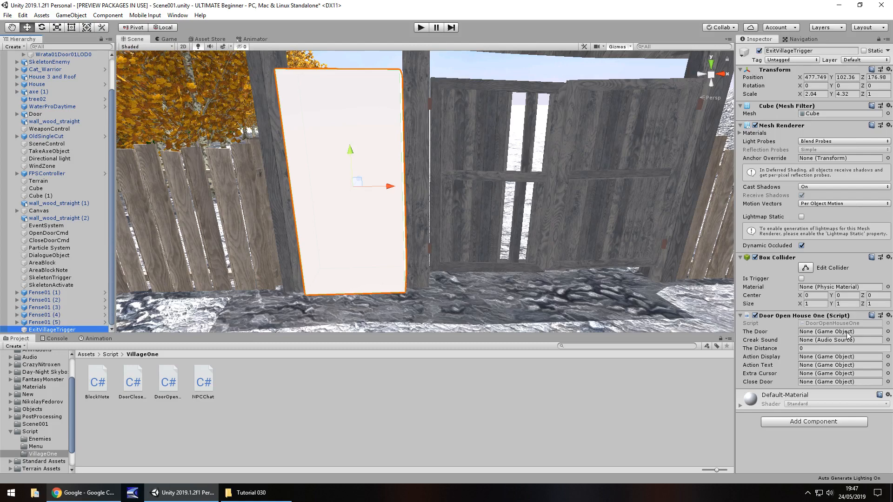
{"action": "scroll", "coordinate": [44, 137], "scroll_direction": "up", "scroll_amount": 3}
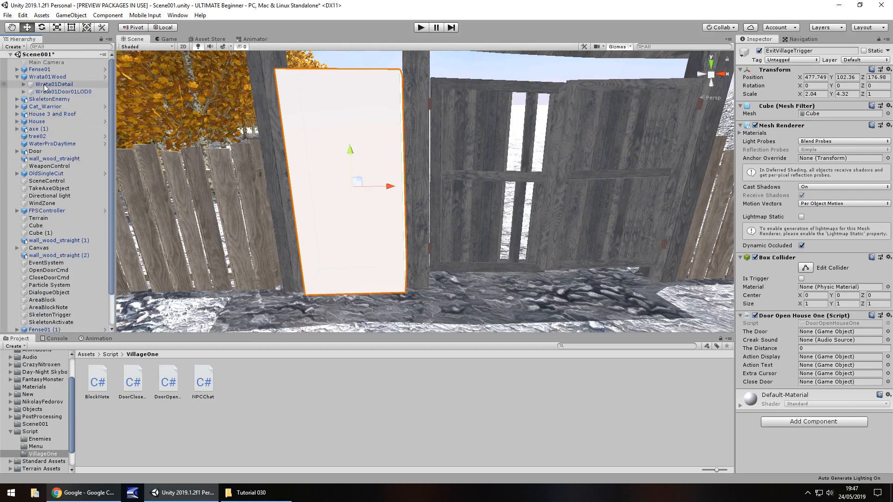
Step: Assign Wrata01Door01LOD0 as The Door and DoorCreak as the Creak Sound
{"action": "left_click_drag", "start_coordinate": [45, 87], "coordinate": [822, 339]}
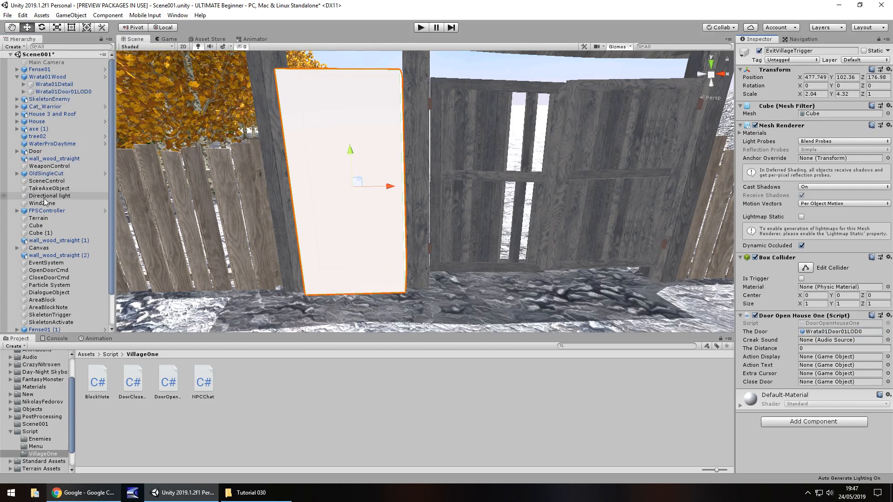
{"action": "left_click", "coordinate": [18, 211]}
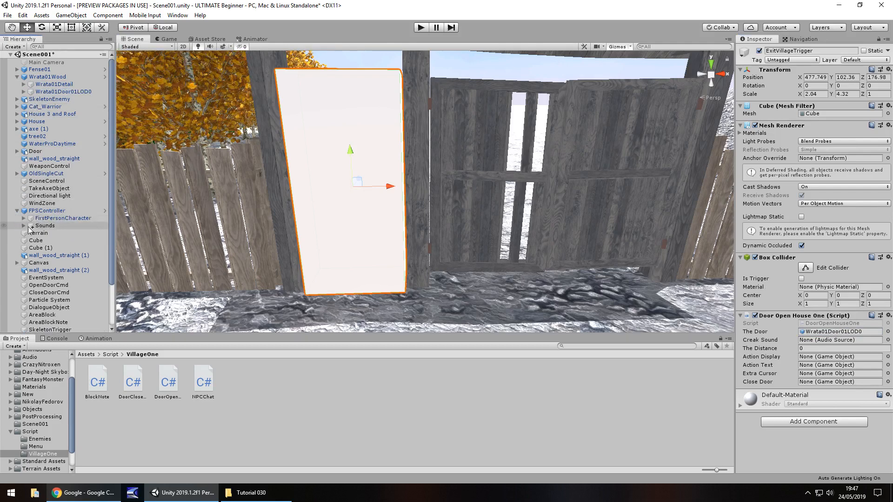
{"action": "left_click", "coordinate": [24, 225]}
{"action": "left_click", "coordinate": [31, 233]}
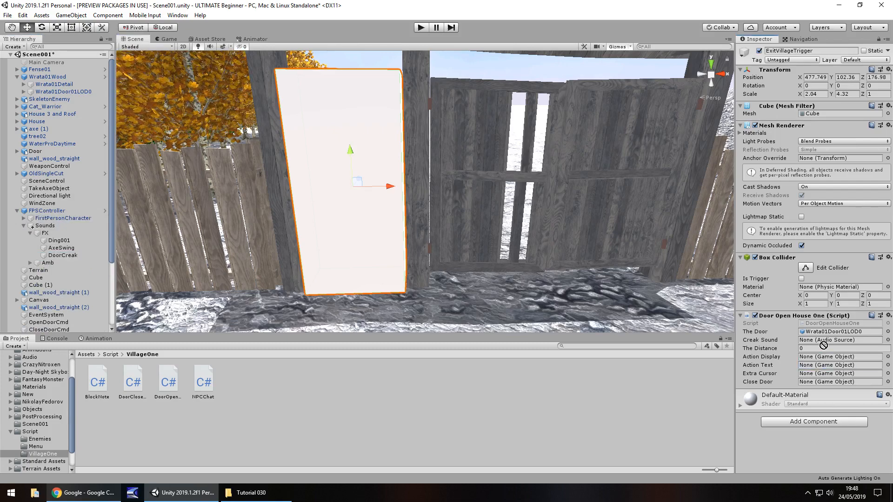
{"action": "left_click_drag", "start_coordinate": [823, 345], "coordinate": [823, 340]}
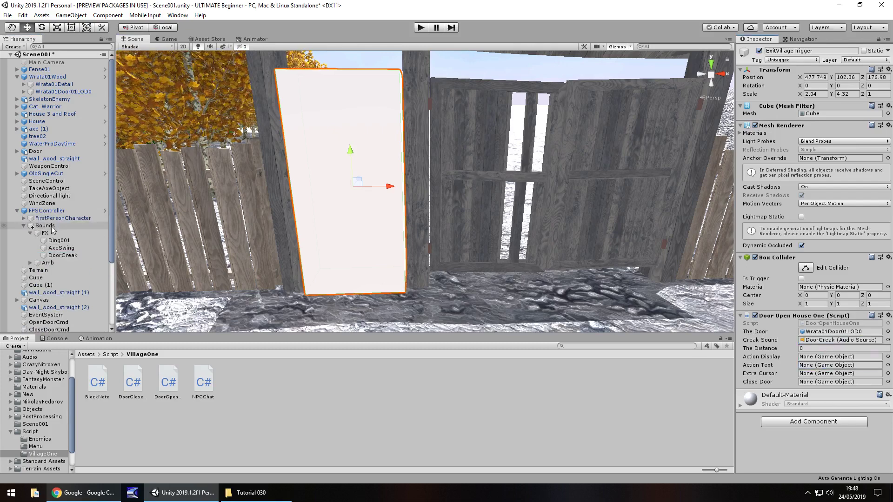
Step: Assign ActionDisplay, ActionText and ExtraCursor to the script's remaining fields
{"action": "left_click", "coordinate": [16, 300]}
{"action": "scroll", "coordinate": [73, 262], "scroll_direction": "down", "scroll_amount": 4}
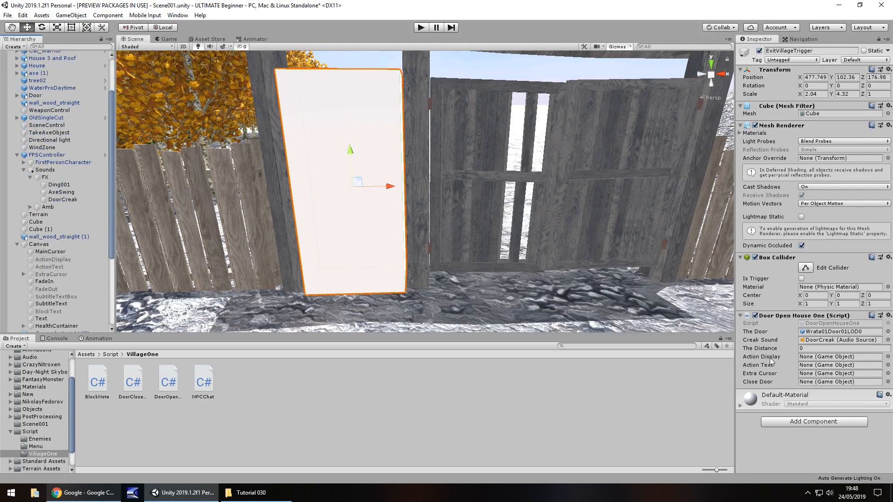
{"action": "left_click_drag", "start_coordinate": [87, 260], "coordinate": [815, 367]}
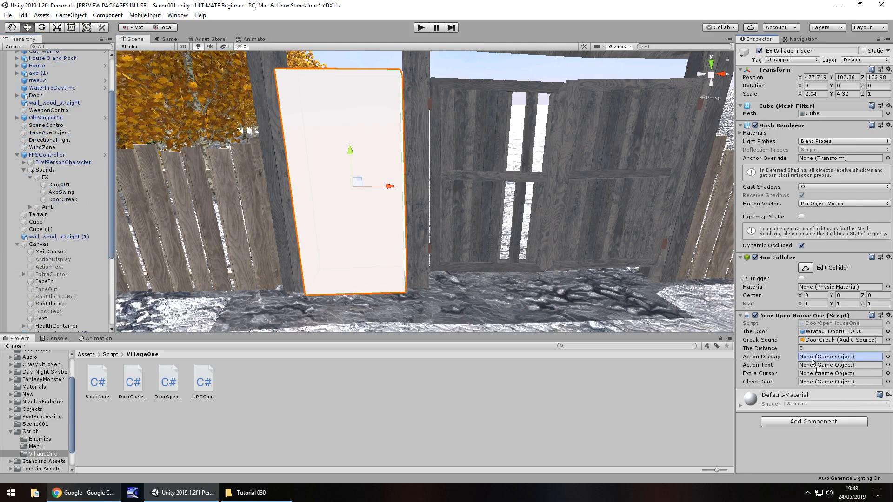
{"action": "mouse_move", "coordinate": [59, 273]}
{"action": "left_mouse_down"}
{"action": "mouse_move", "coordinate": [852, 381]}
{"action": "mouse_move", "coordinate": [837, 365]}
{"action": "left_mouse_up"}
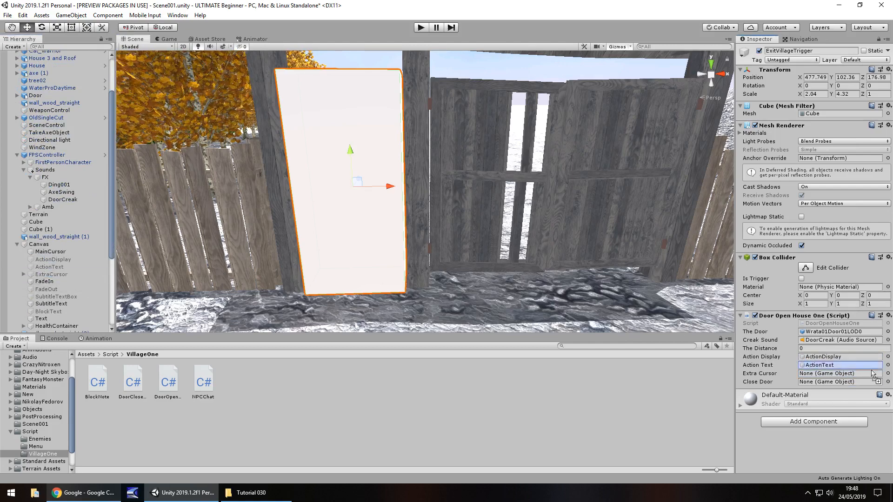
{"action": "left_click_drag", "start_coordinate": [872, 375], "coordinate": [844, 374]}
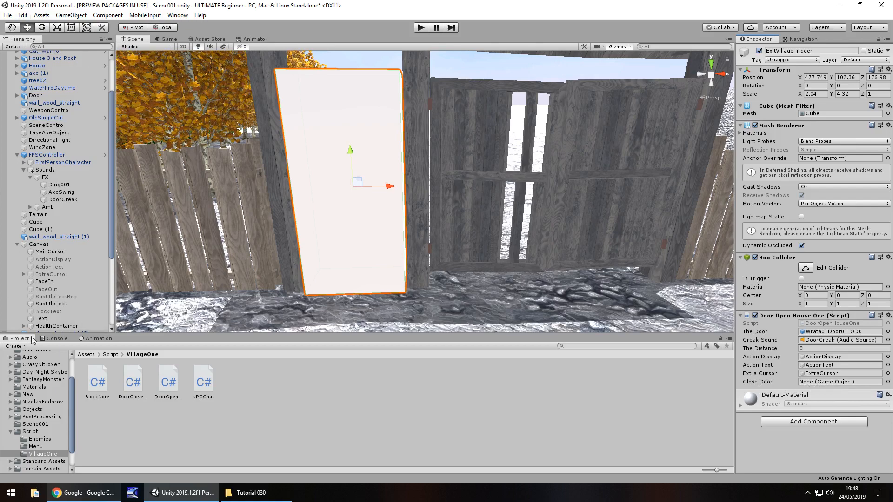
{"action": "scroll", "coordinate": [54, 279], "scroll_direction": "down", "scroll_amount": 3}
{"action": "scroll", "coordinate": [54, 309], "scroll_direction": "down", "scroll_amount": 3}
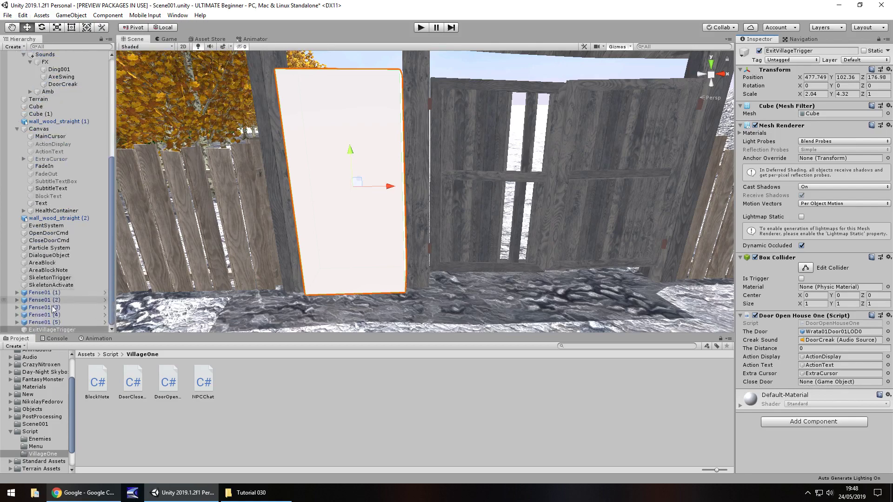
{"action": "right_click", "coordinate": [49, 332]}
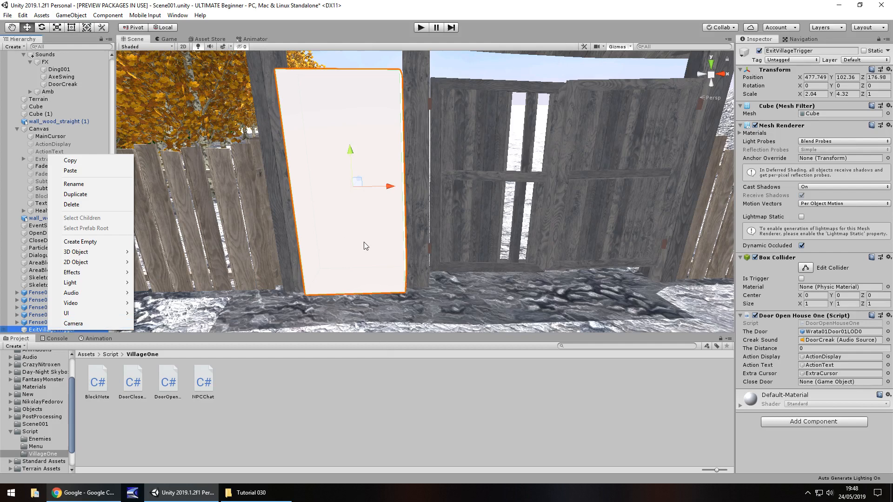
Step: Dismiss the Hierarchy context menu for ExitVillageTrigger
{"action": "left_click", "coordinate": [387, 249]}
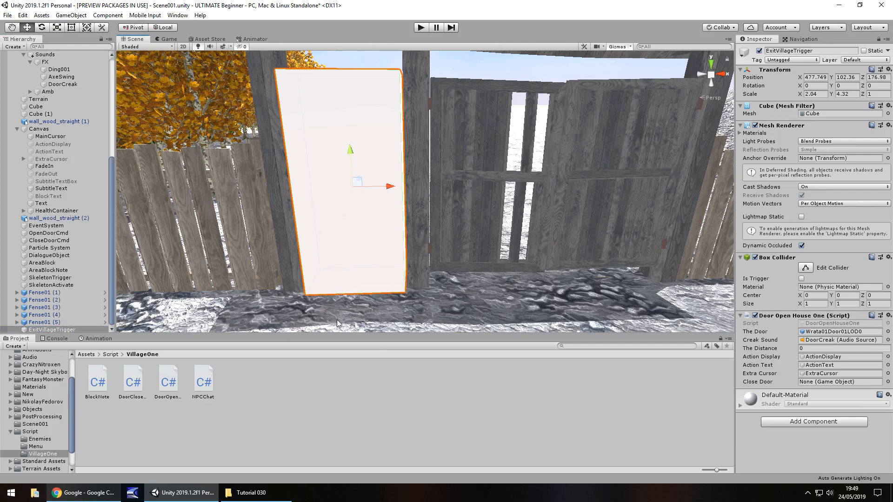
Step: Duplicate DoorOpenHouseOne in VillageOne and rename the copy GateVillageOpen
{"action": "left_click", "coordinate": [841, 323]}
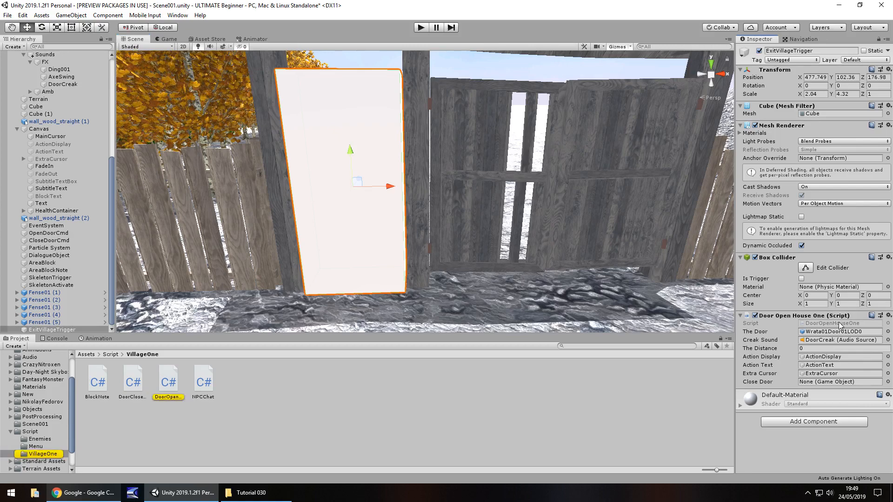
{"action": "left_click", "coordinate": [166, 388]}
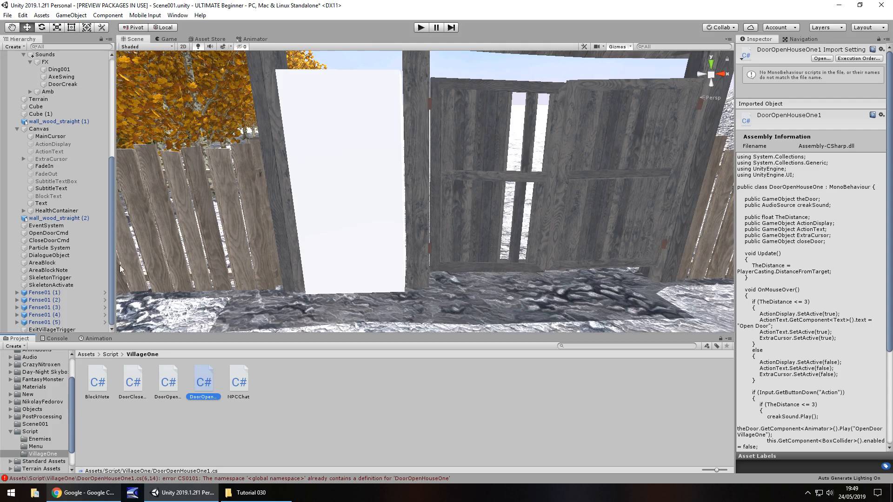
{"action": "key", "text": "F2"}
{"action": "type", "text": "GateVi"}
{"action": "type", "text": "llageOpen"}
{"action": "key", "text": "Return"}
{"action": "key", "text": "Return"}
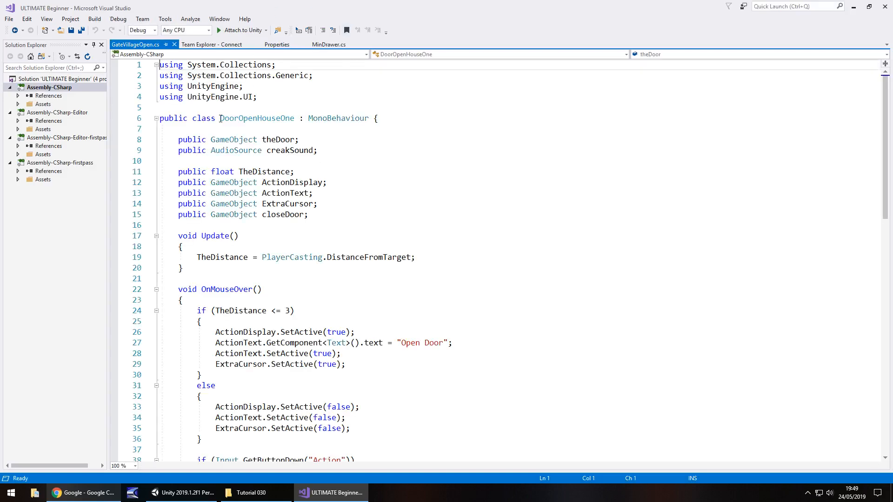
Step: Rename the copied script's class to GateVillageOpen and return to Unity
{"action": "left_click_drag", "start_coordinate": [220, 118], "coordinate": [296, 118]}
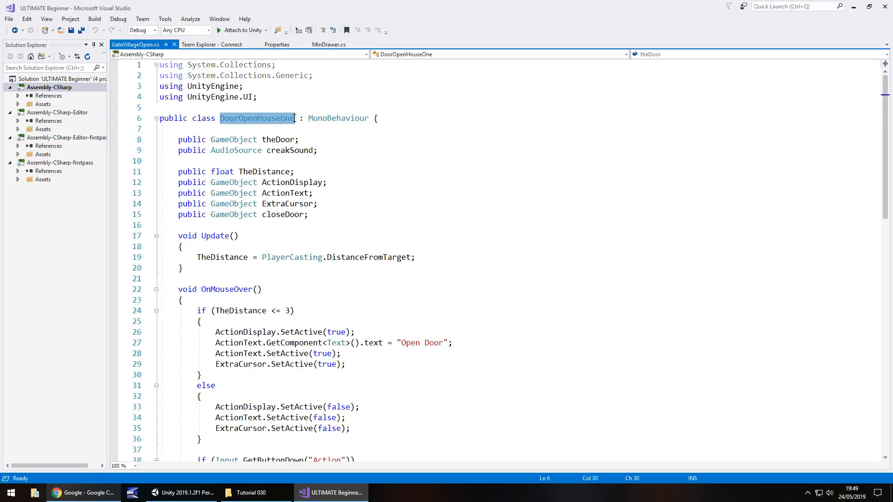
{"action": "type", "text": "Gate"}
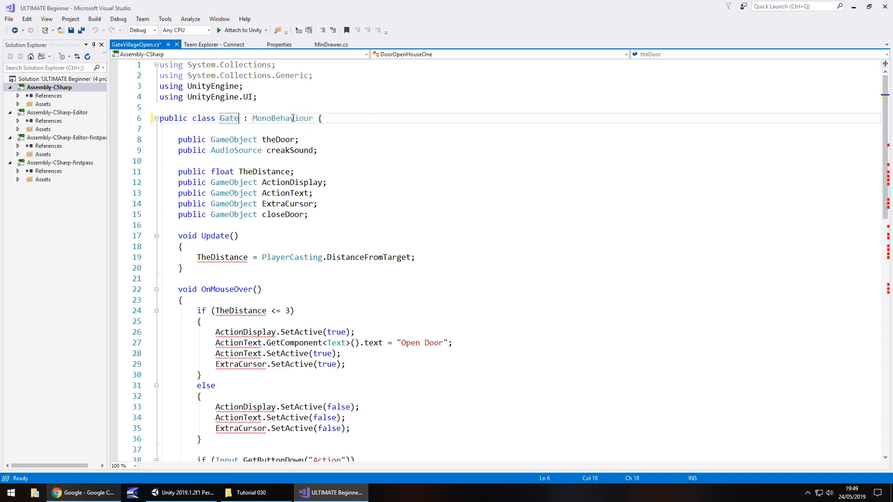
{"action": "type", "text": "VillageOp"}
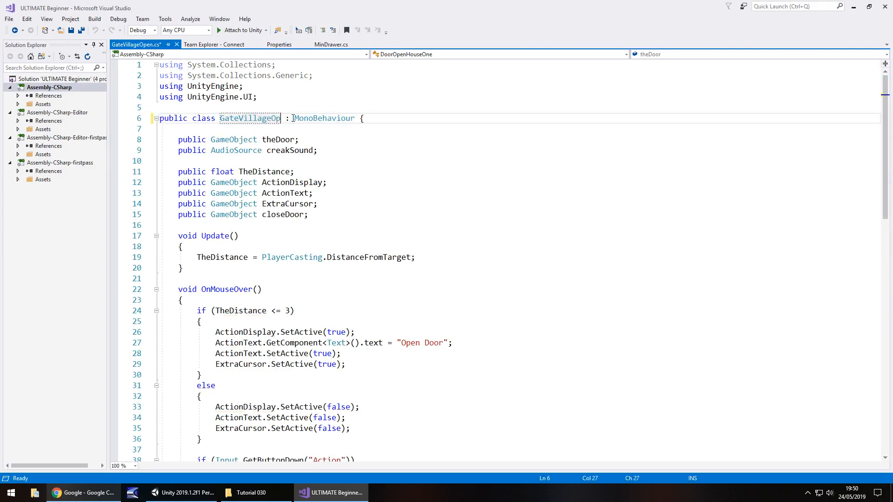
{"action": "type", "text": "en"}
{"action": "scroll", "coordinate": [312, 113], "scroll_direction": "down", "scroll_amount": 4}
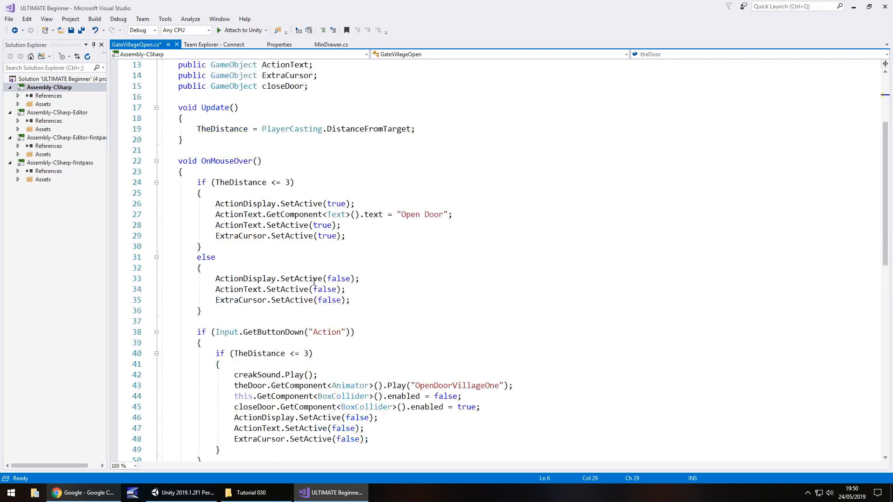
{"action": "scroll", "coordinate": [304, 310], "scroll_direction": "down", "scroll_amount": 1}
{"action": "scroll", "coordinate": [295, 360], "scroll_direction": "up", "scroll_amount": 5}
{"action": "scroll", "coordinate": [307, 293], "scroll_direction": "down", "scroll_amount": 5}
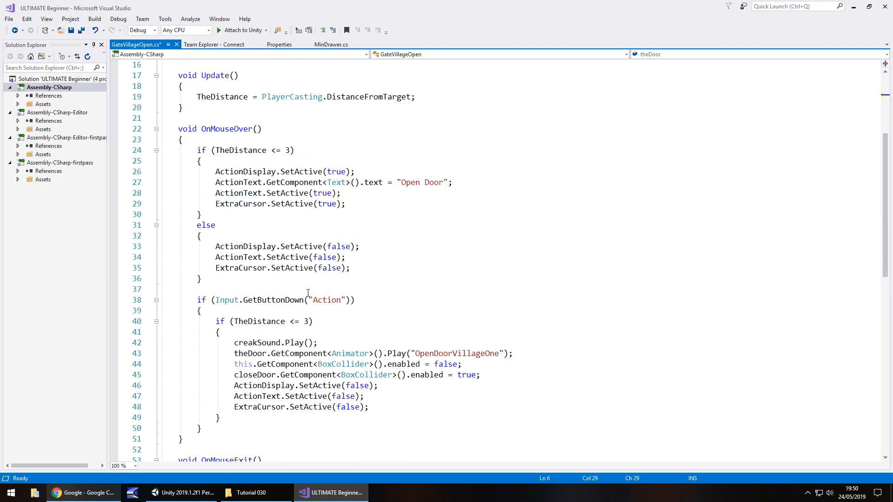
{"action": "left_click_drag", "start_coordinate": [236, 354], "coordinate": [494, 353]}
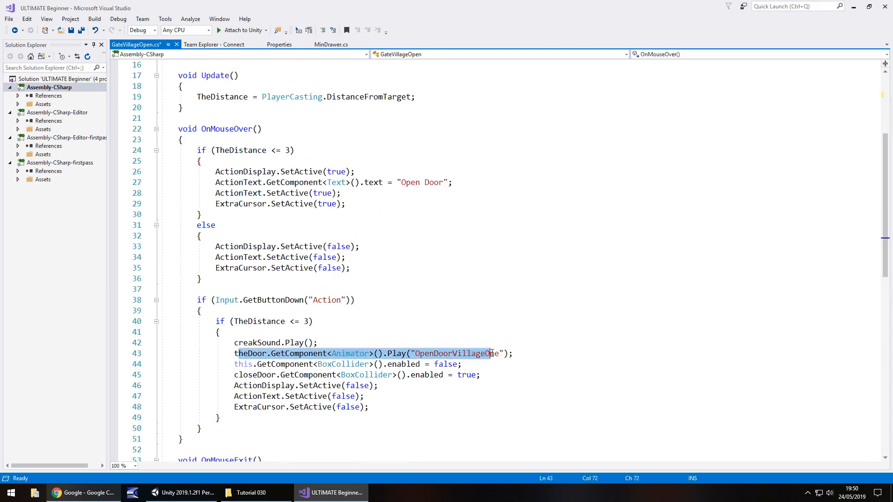
{"action": "left_click", "coordinate": [494, 354]}
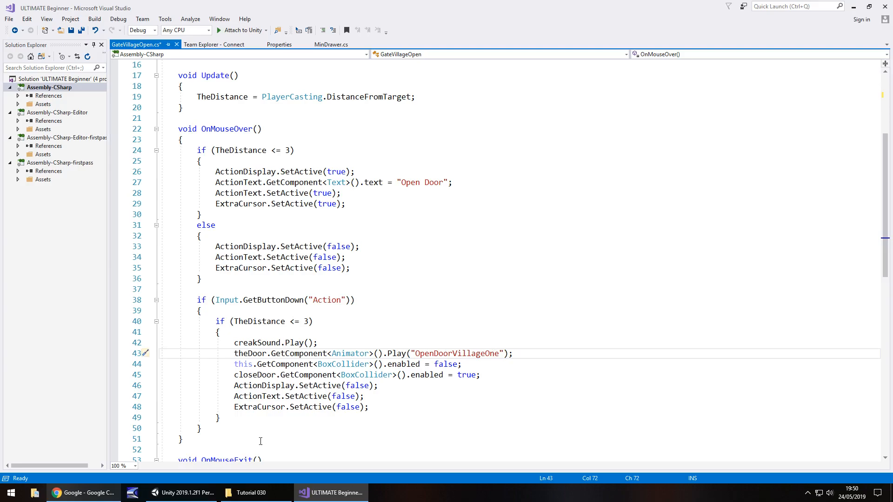
{"action": "left_click", "coordinate": [185, 493]}
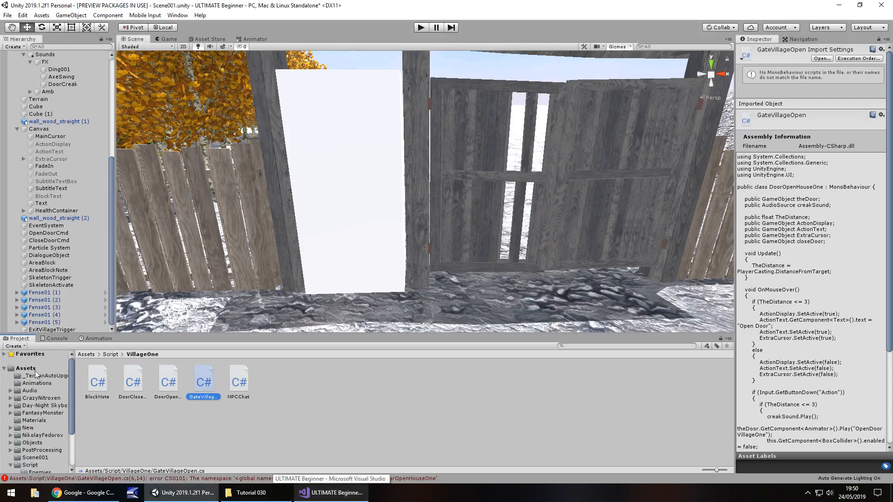
Step: Copy the VillageGateAnim clip name from the Animations folder
{"action": "left_click", "coordinate": [35, 383]}
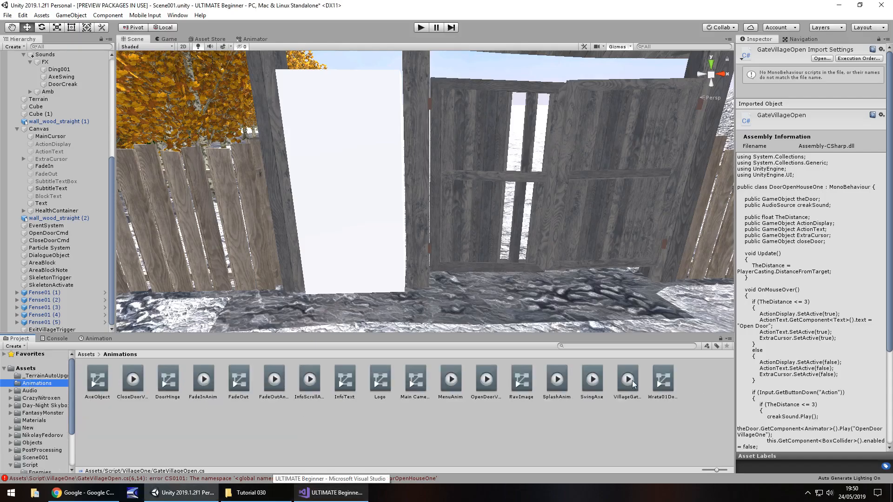
{"action": "left_click", "coordinate": [627, 382]}
{"action": "left_click", "coordinate": [627, 397]}
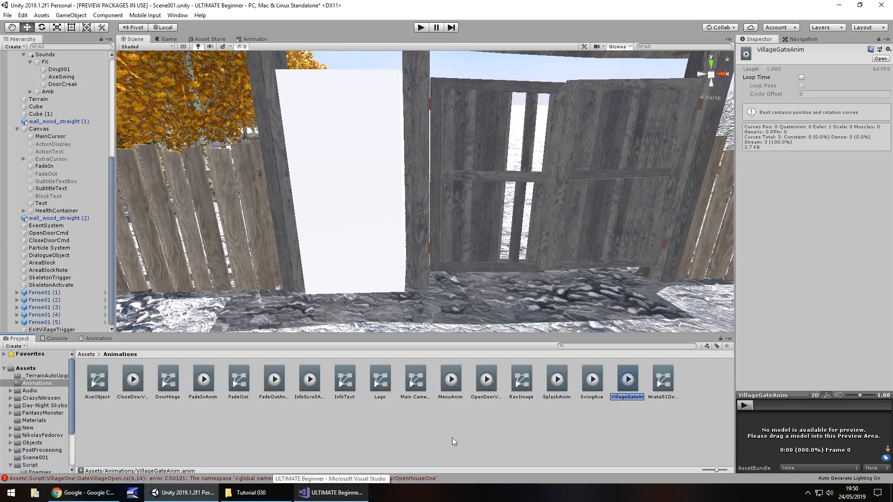
{"action": "key", "text": "Escape"}
{"action": "key", "text": "alt+Tab"}
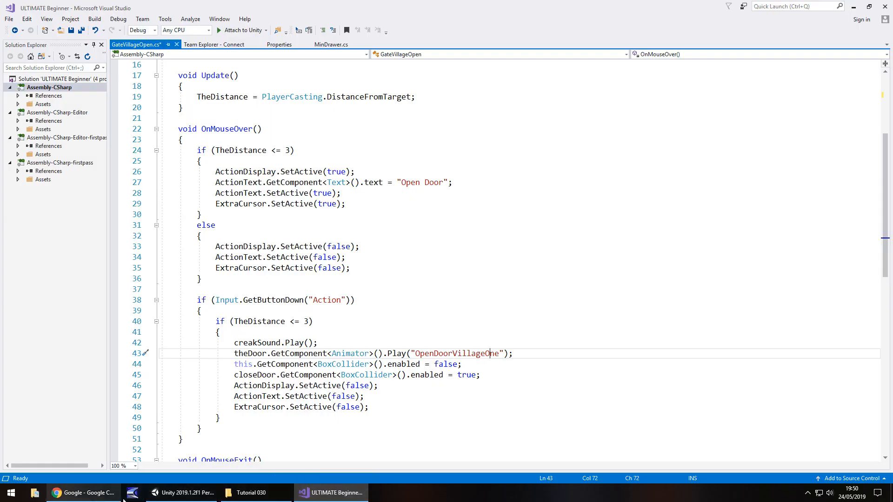
Step: Replace OpenDoorVillageOne with VillageGateAnim in the script's animation play call
{"action": "left_click", "coordinate": [185, 493]}
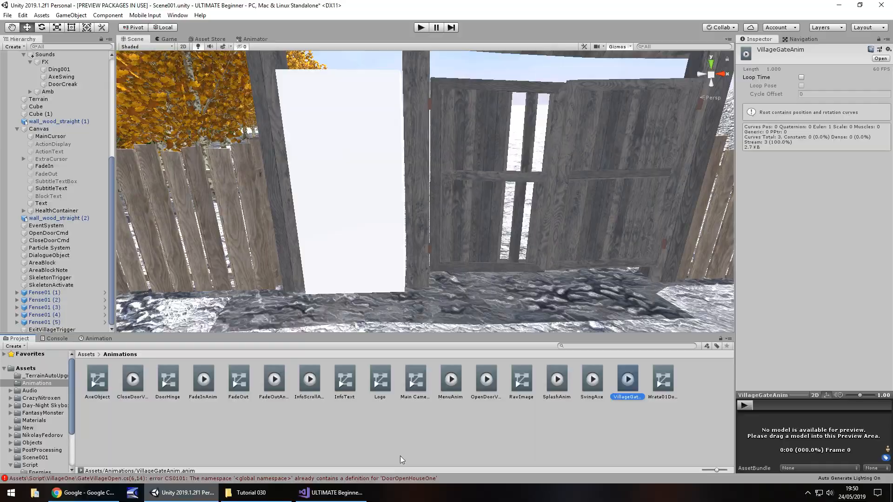
{"action": "left_click", "coordinate": [333, 493]}
{"action": "left_click_drag", "start_coordinate": [415, 354], "coordinate": [500, 354]}
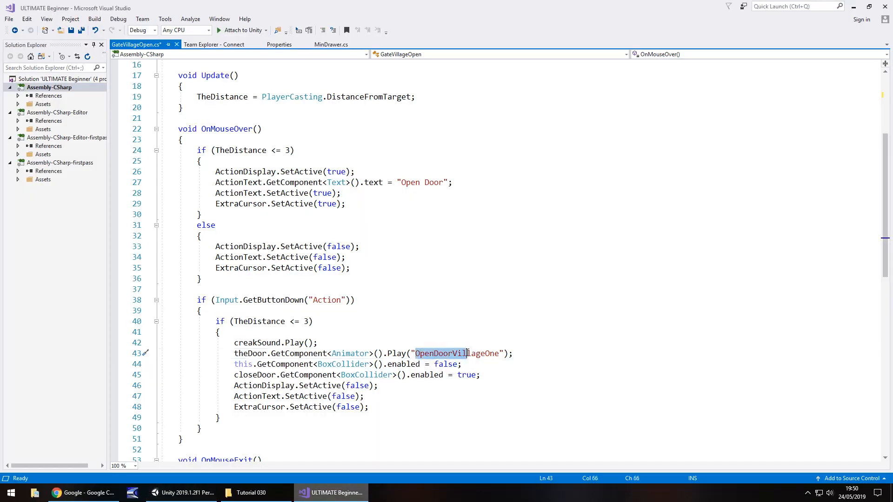
{"action": "type", "text": "VillageGateAnim"}
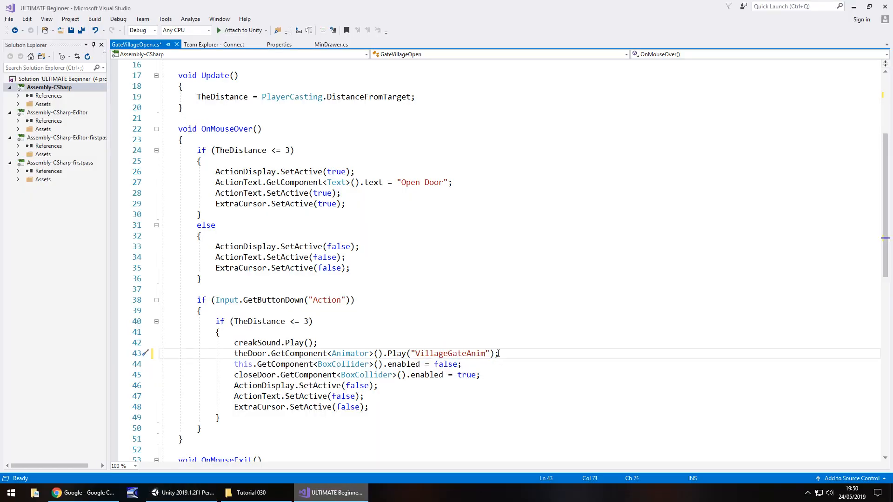
Step: Delete the closeDoor field and rework its collider line to use gameObject, then save
{"action": "left_click", "coordinate": [271, 150]}
{"action": "scroll", "coordinate": [272, 157], "scroll_direction": "up", "scroll_amount": 1}
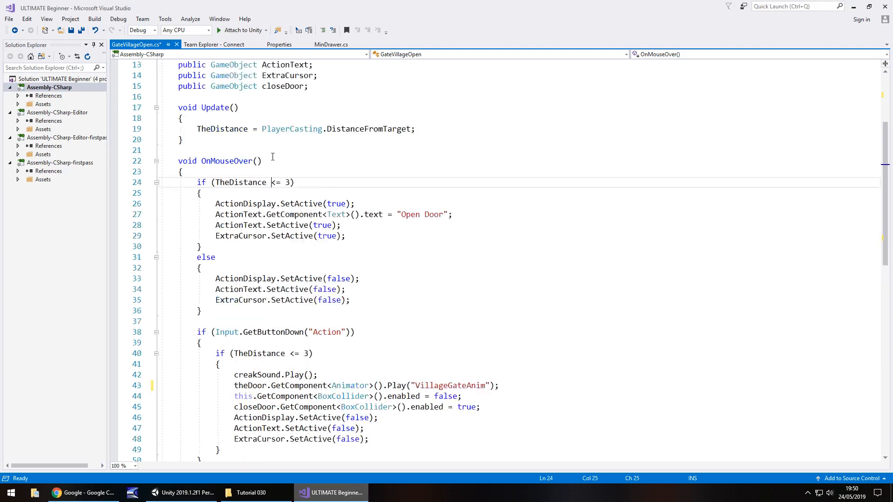
{"action": "scroll", "coordinate": [272, 157], "scroll_direction": "up", "scroll_amount": 4}
{"action": "left_click", "coordinate": [316, 215]}
{"action": "left_click_drag", "start_coordinate": [316, 214], "coordinate": [161, 215]}
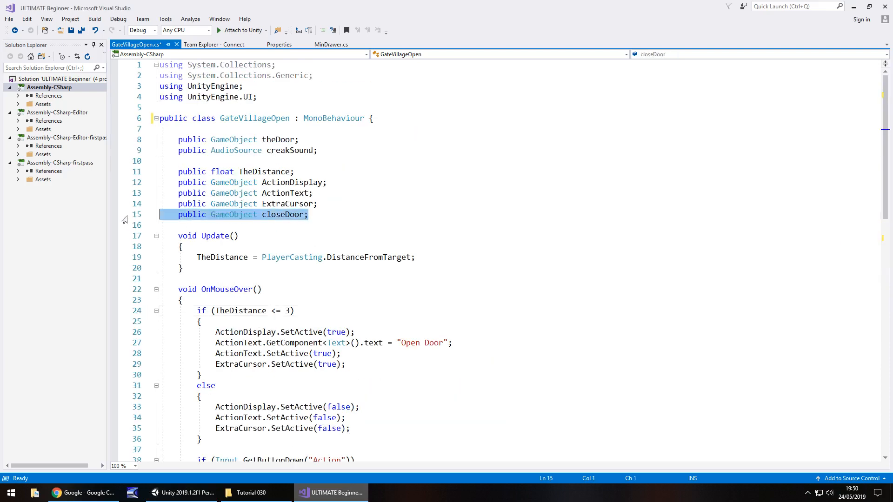
{"action": "key", "text": "BackSpace"}
{"action": "scroll", "coordinate": [347, 268], "scroll_direction": "down", "scroll_amount": 2}
{"action": "scroll", "coordinate": [347, 269], "scroll_direction": "down", "scroll_amount": 5}
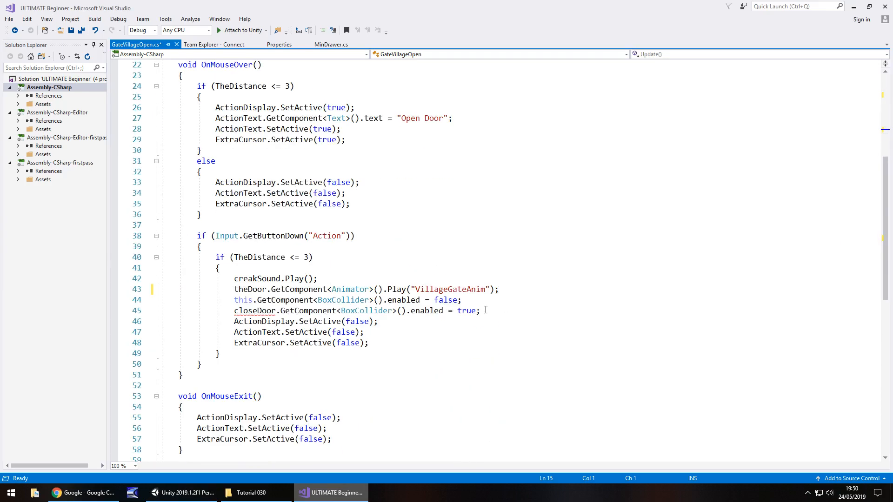
{"action": "left_click_drag", "start_coordinate": [486, 311], "coordinate": [202, 311]}
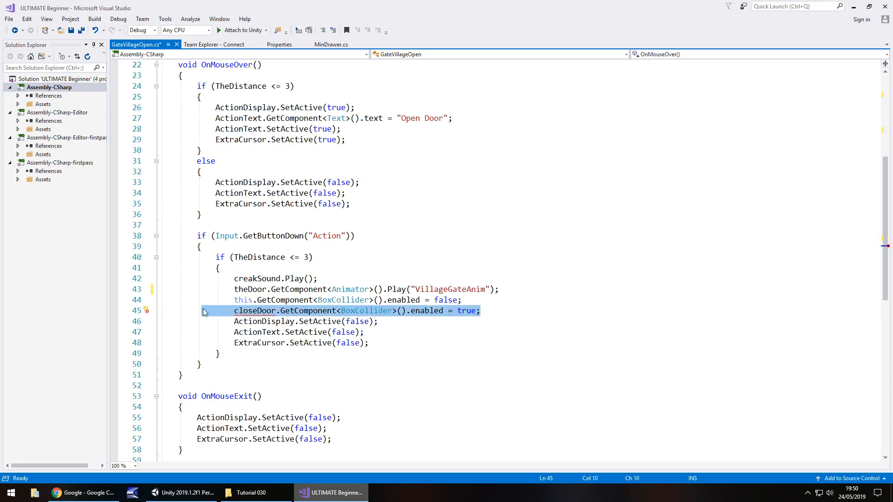
{"action": "left_click", "coordinate": [274, 311]}
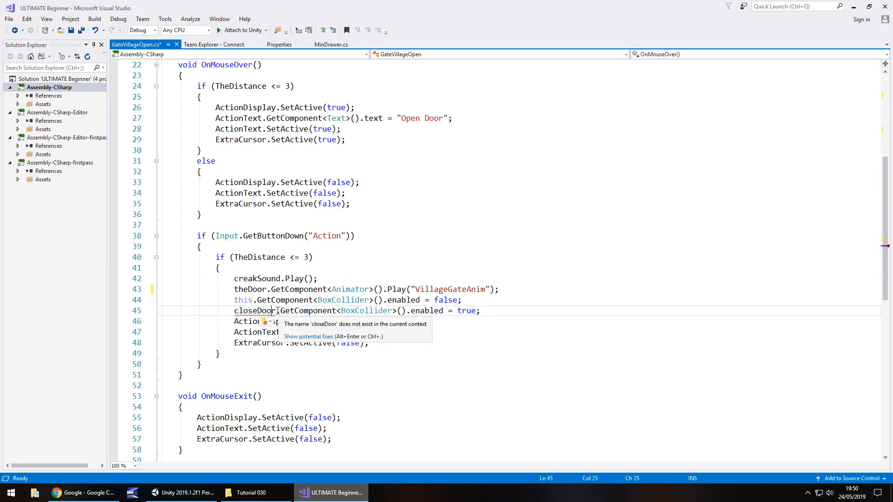
{"action": "double_click", "coordinate": [252, 311]}
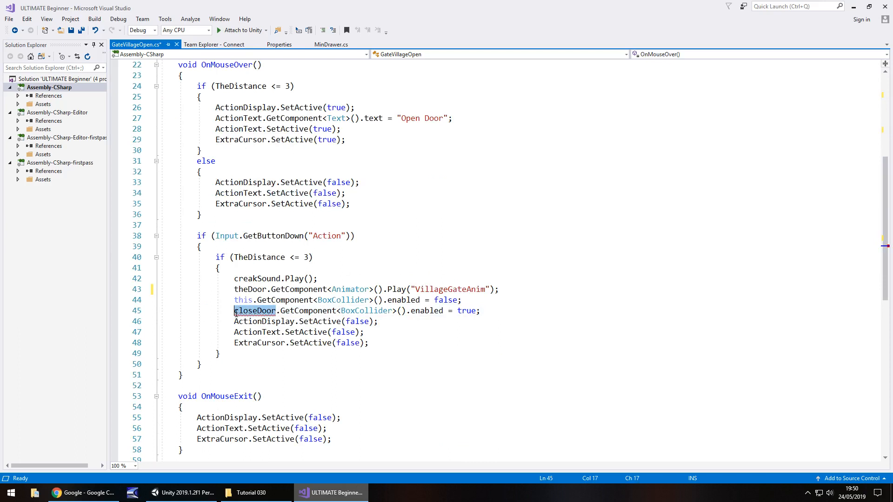
{"action": "type", "text": "this."}
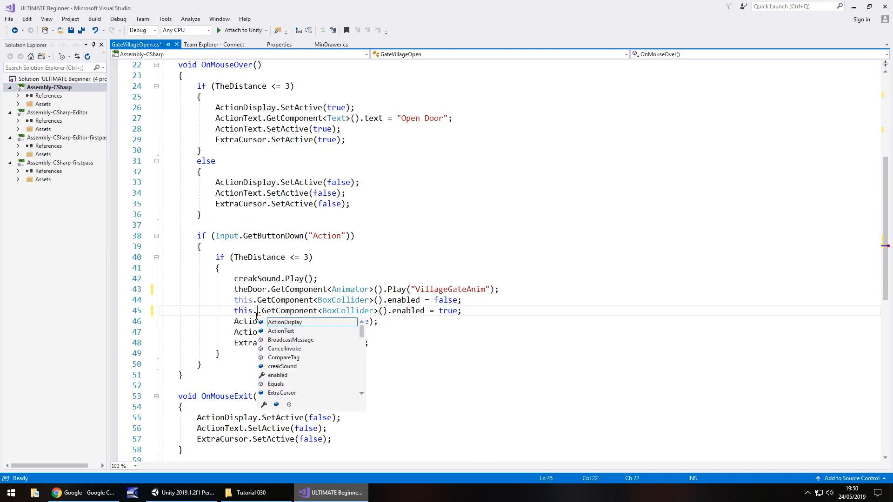
{"action": "type", "text": "game"}
{"action": "key", "text": "Tab"}
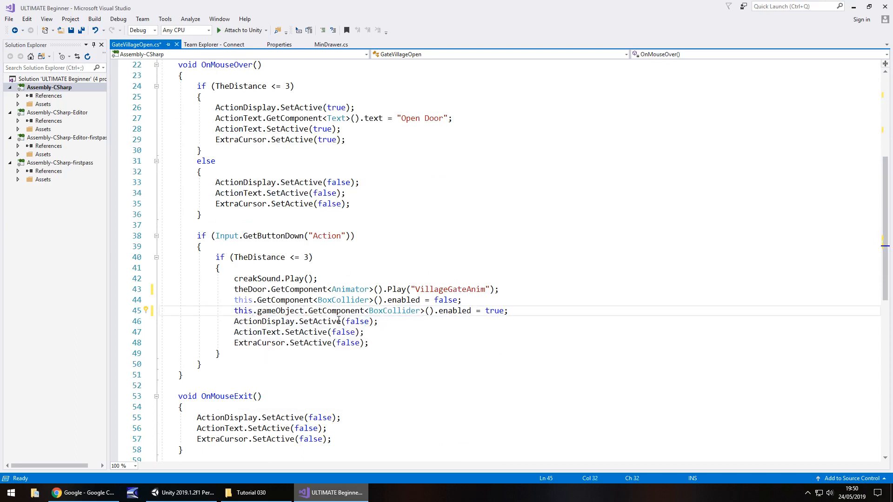
{"action": "left_click_drag", "start_coordinate": [486, 311], "coordinate": [507, 311]}
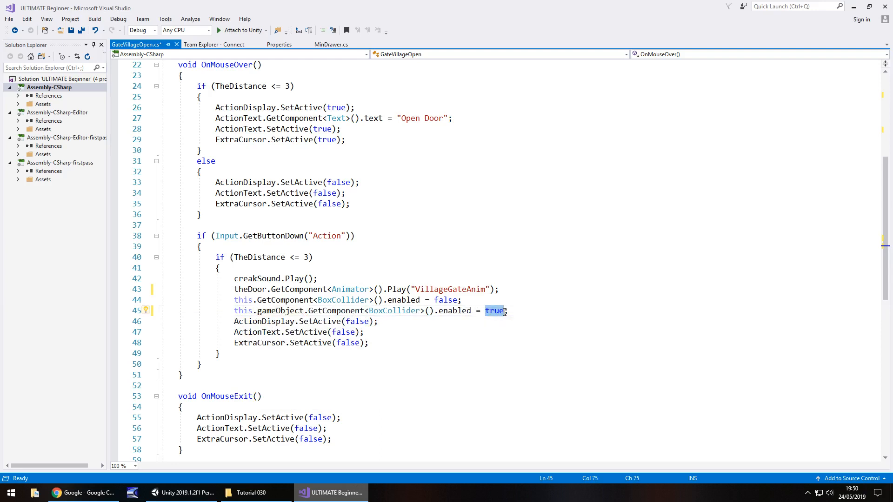
{"action": "type", "text": "false"}
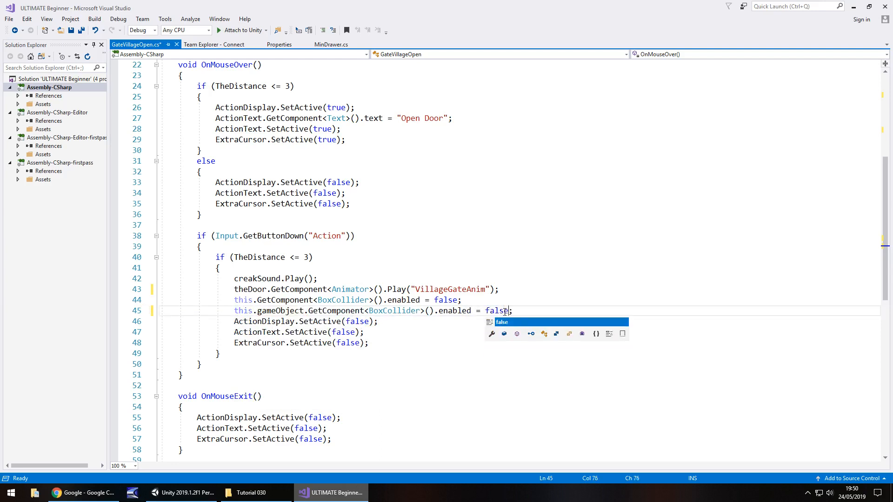
{"action": "key", "text": "ctrl+s"}
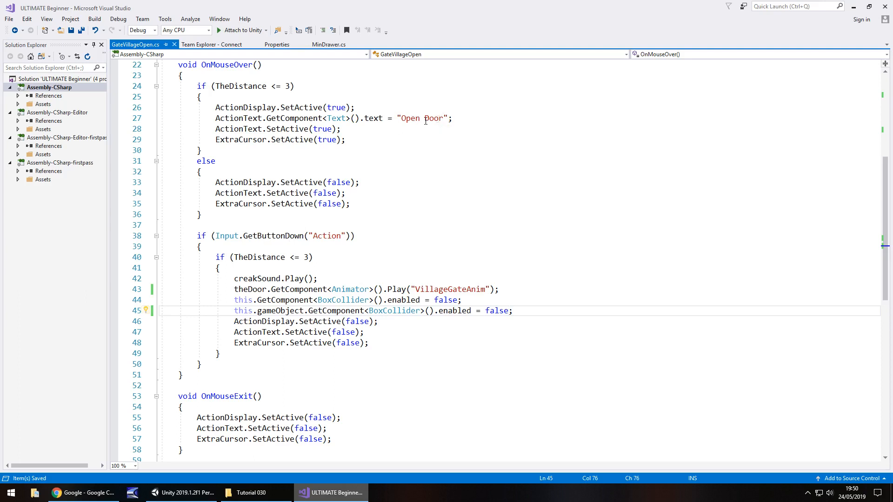
Step: Change the prompt text from "Open Door" to "Open Gate" and save
{"action": "double_click", "coordinate": [429, 118]}
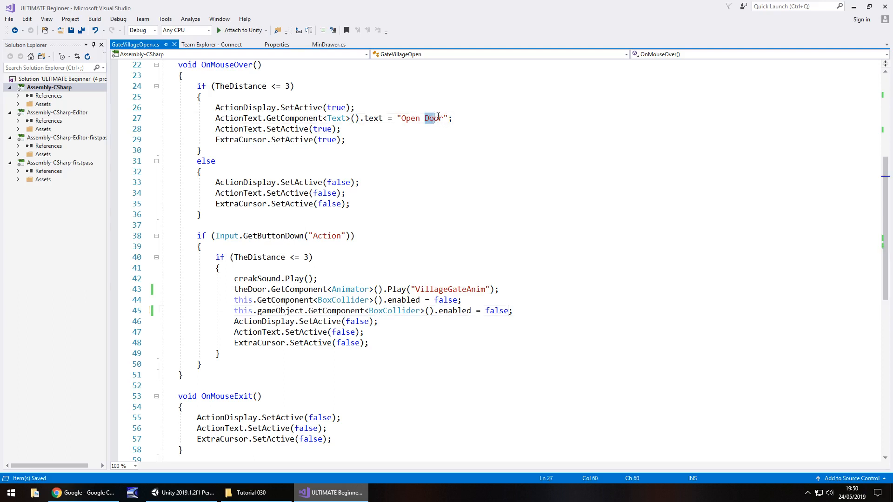
{"action": "type", "text": "Gate"}
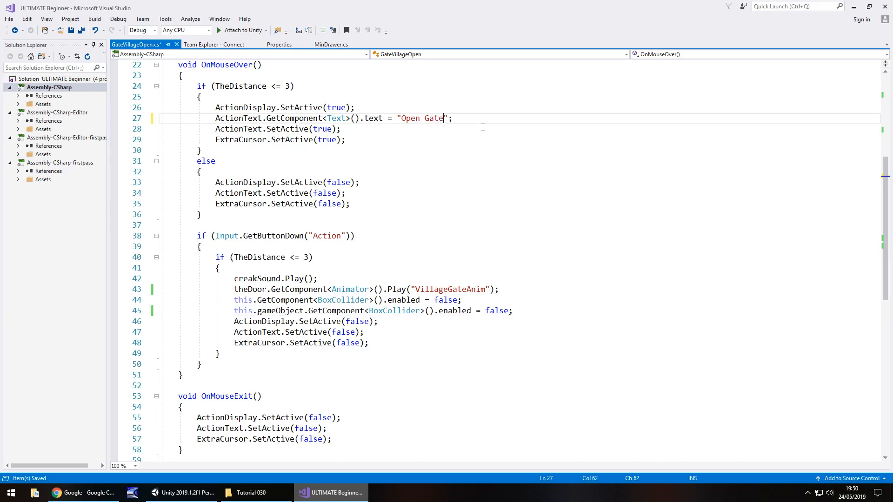
{"action": "key", "text": "ctrl+s"}
{"action": "scroll", "coordinate": [339, 210], "scroll_direction": "up", "scroll_amount": 3}
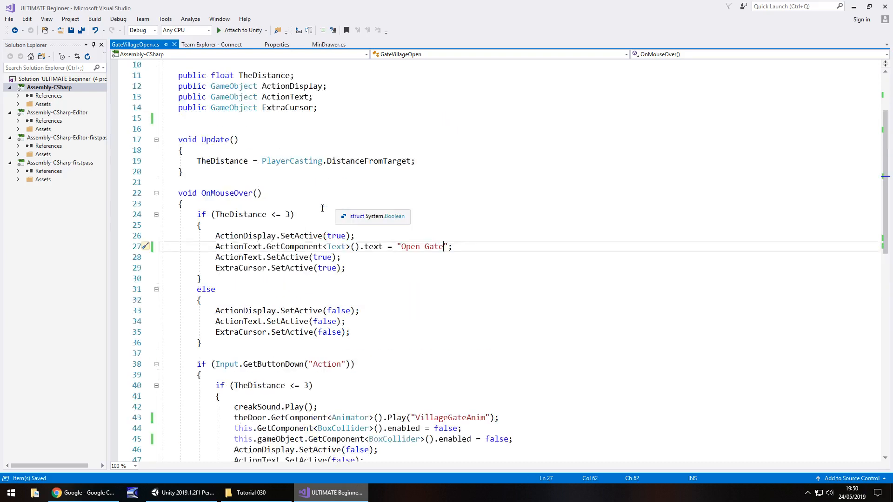
{"action": "scroll", "coordinate": [337, 216], "scroll_direction": "up", "scroll_amount": 4}
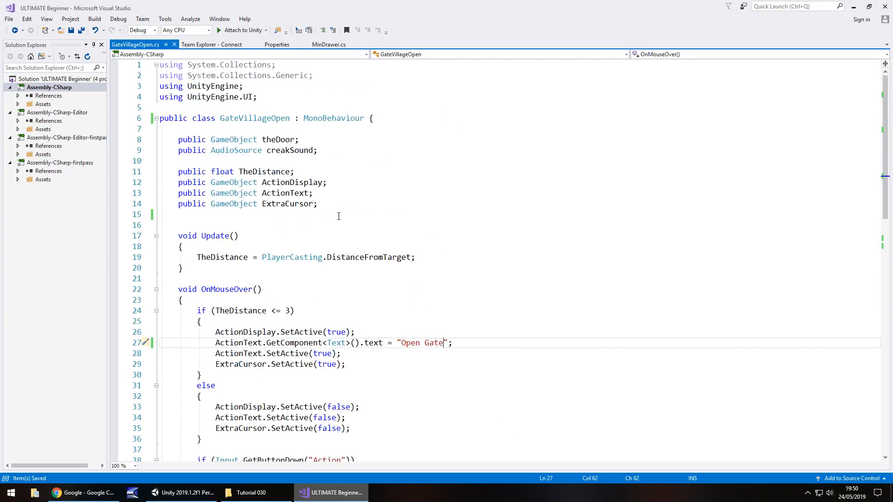
{"action": "scroll", "coordinate": [334, 217], "scroll_direction": "down", "scroll_amount": 5}
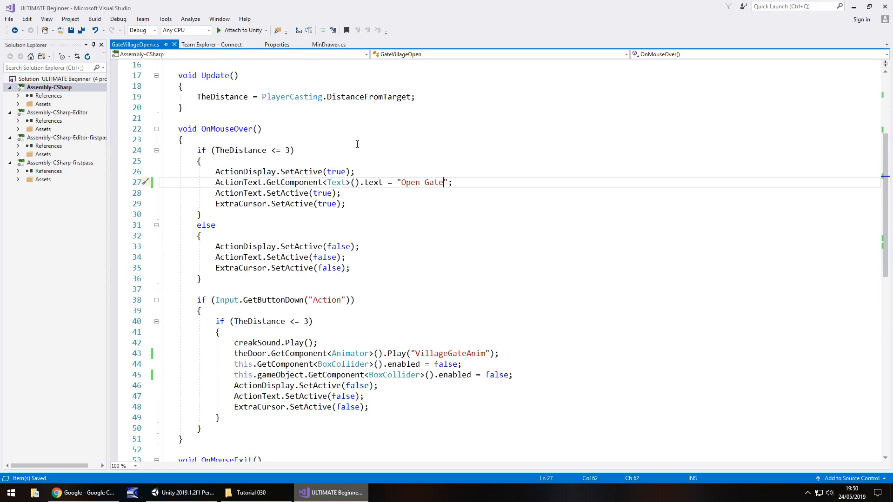
{"action": "scroll", "coordinate": [473, 266], "scroll_direction": "down", "scroll_amount": 4}
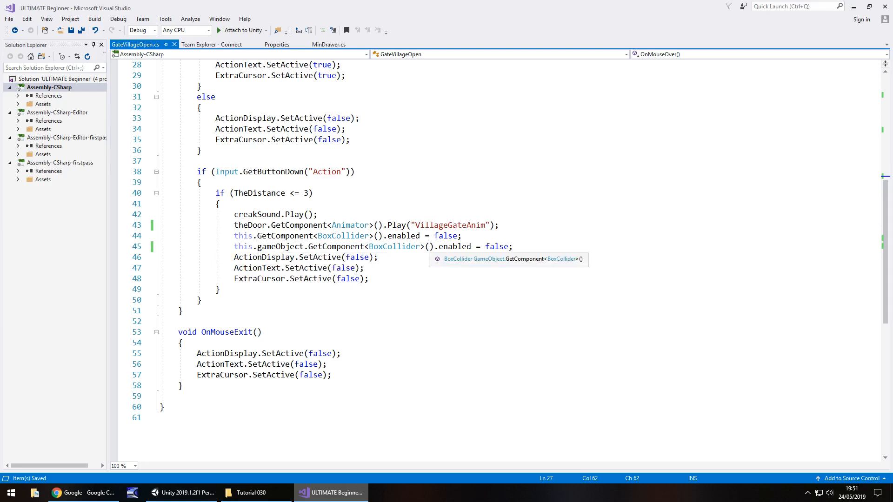
Step: Delete the redundant collider-disabling line and save the script
{"action": "left_click", "coordinate": [452, 235]}
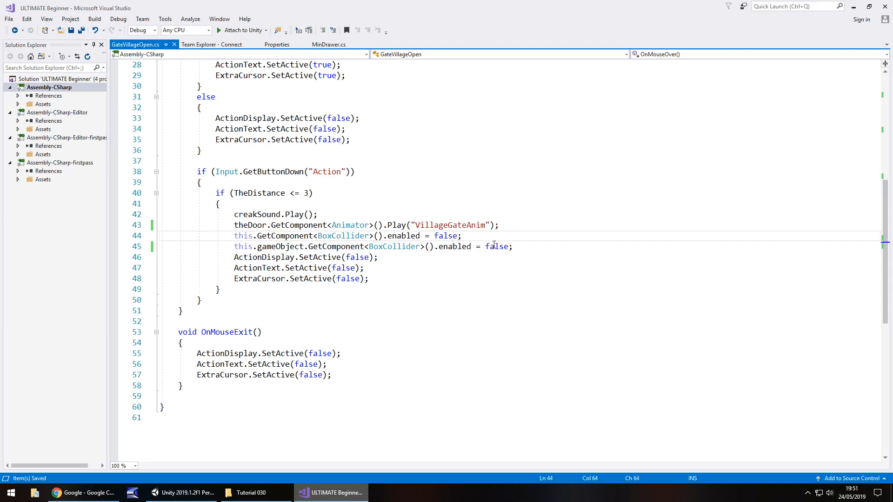
{"action": "left_click_drag", "start_coordinate": [539, 249], "coordinate": [81, 253]}
{"action": "key", "text": "Delete"}
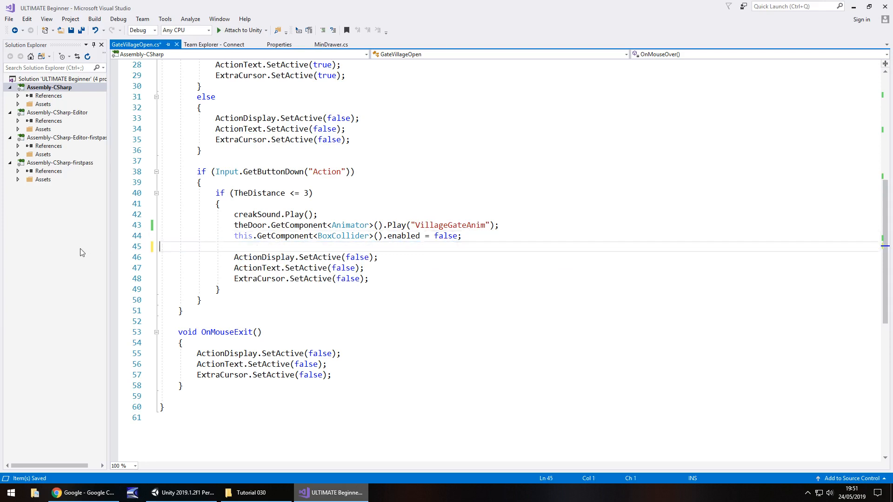
{"action": "key", "text": "ctrl+s"}
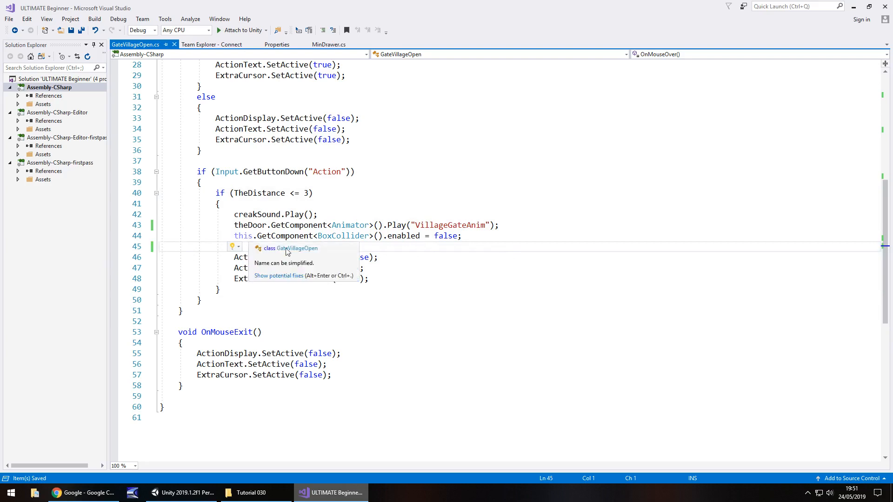
{"action": "scroll", "coordinate": [262, 218], "scroll_direction": "up", "scroll_amount": 8}
{"action": "scroll", "coordinate": [263, 218], "scroll_direction": "up", "scroll_amount": 1}
{"action": "left_click", "coordinate": [263, 218]}
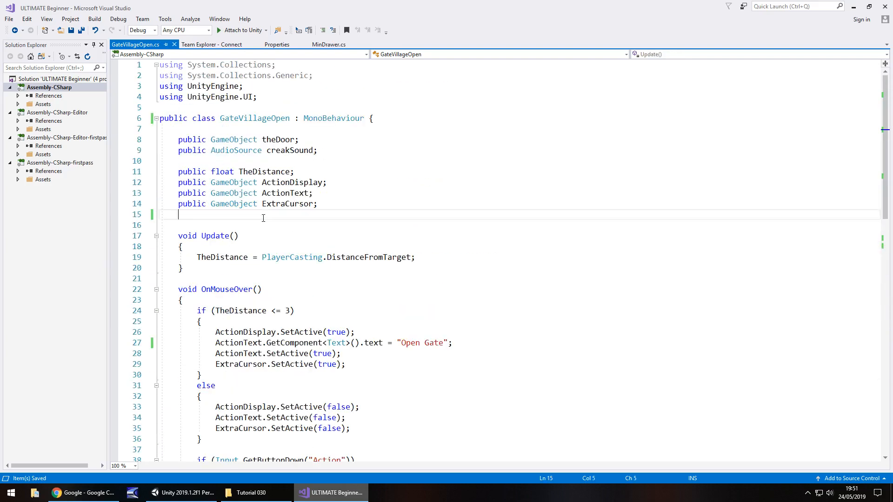
{"action": "scroll", "coordinate": [286, 242], "scroll_direction": "down", "scroll_amount": 8}
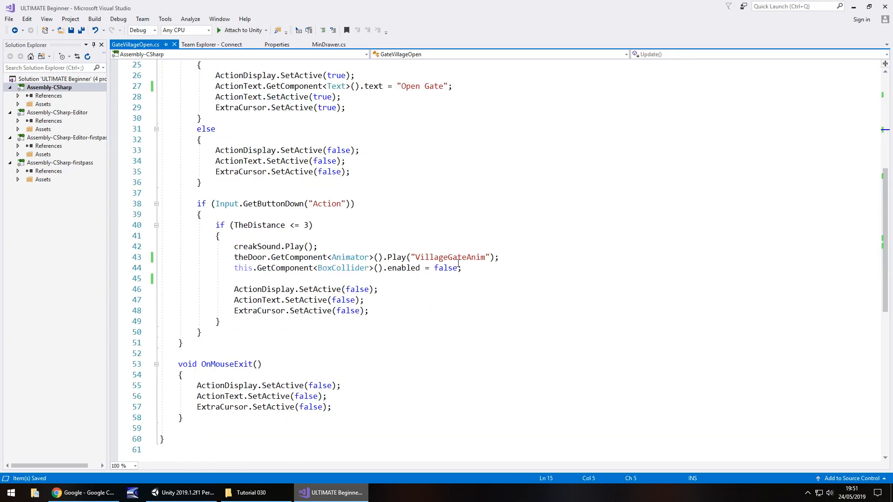
Step: Return to the Unity editor from the taskbar
{"action": "left_click", "coordinate": [187, 494]}
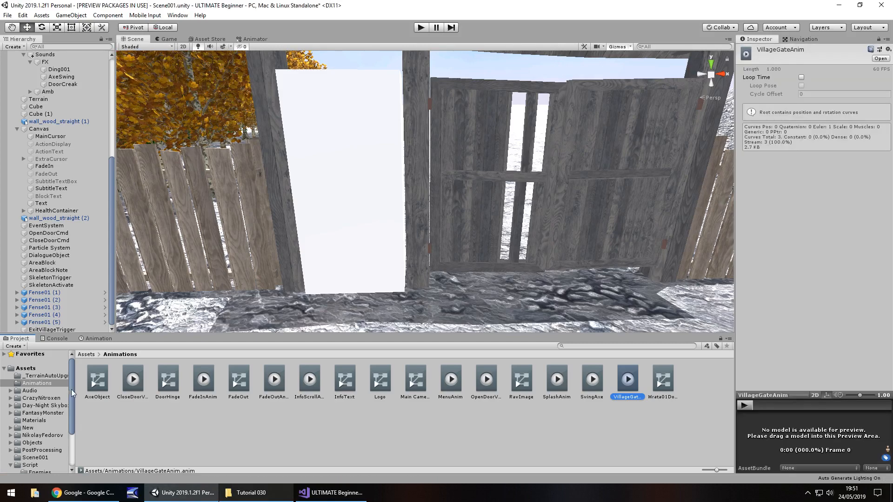
{"action": "left_click_drag", "start_coordinate": [71, 389], "coordinate": [65, 424]}
Step: Attach GateVillageOpen to ExitVillageTrigger and assign Wrata01Door01LOD0 and DoorCreak
{"action": "left_click", "coordinate": [38, 431]}
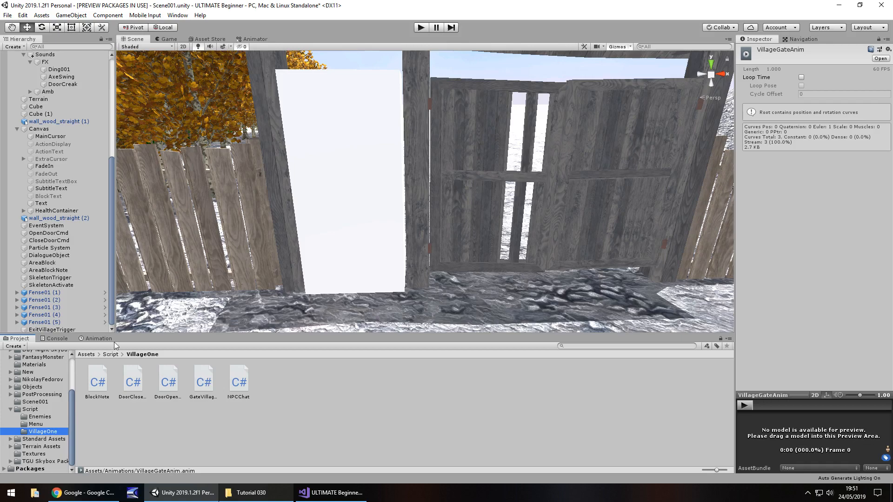
{"action": "left_click_drag", "start_coordinate": [203, 380], "coordinate": [48, 333]}
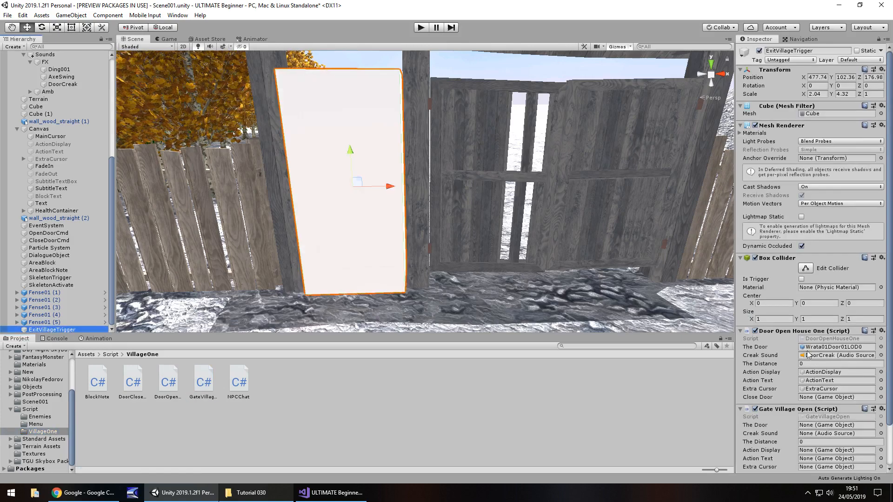
{"action": "scroll", "coordinate": [812, 356], "scroll_direction": "down", "scroll_amount": 3}
{"action": "left_click", "coordinate": [813, 302]}
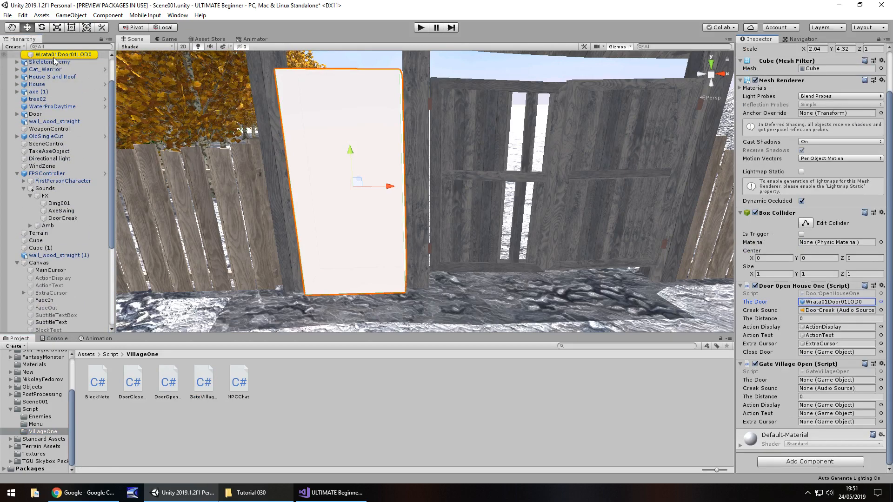
{"action": "left_click_drag", "start_coordinate": [53, 57], "coordinate": [834, 380]}
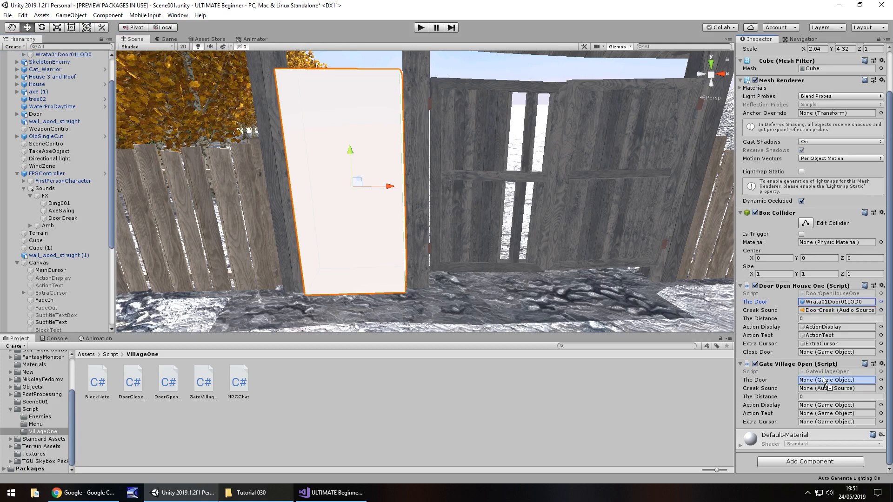
{"action": "left_click", "coordinate": [833, 309]}
{"action": "mouse_move", "coordinate": [62, 217]}
{"action": "left_mouse_down"}
{"action": "mouse_move", "coordinate": [53, 223]}
{"action": "mouse_move", "coordinate": [834, 389]}
{"action": "left_mouse_up"}
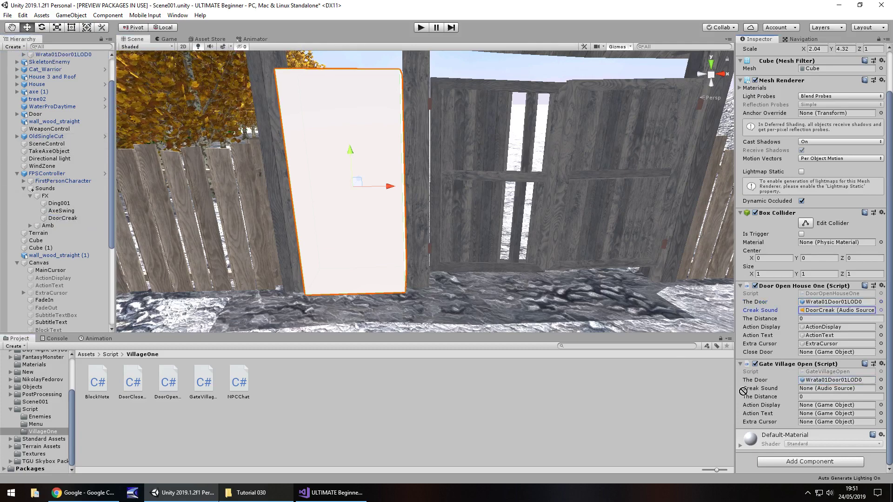
Step: Assign ActionDisplay, ActionText and ExtraCursor to the gate script's fields
{"action": "left_click", "coordinate": [834, 326]}
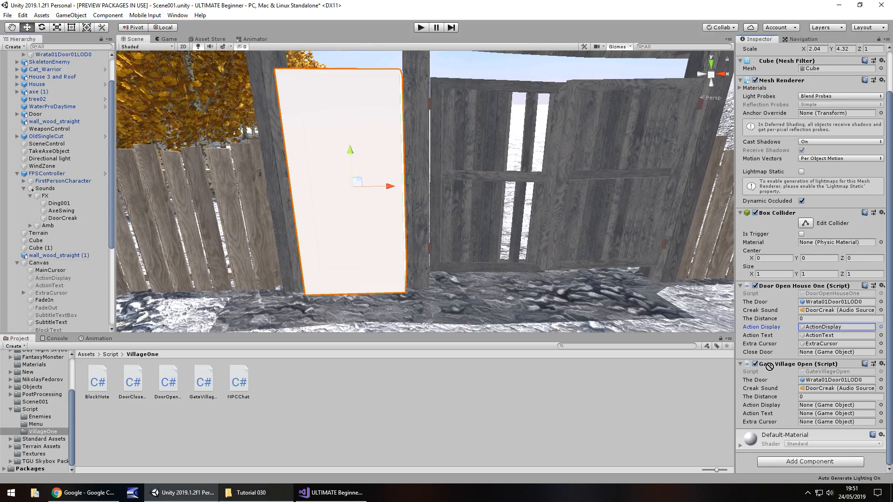
{"action": "left_click_drag", "start_coordinate": [844, 397], "coordinate": [834, 405]}
{"action": "left_click", "coordinate": [835, 336]}
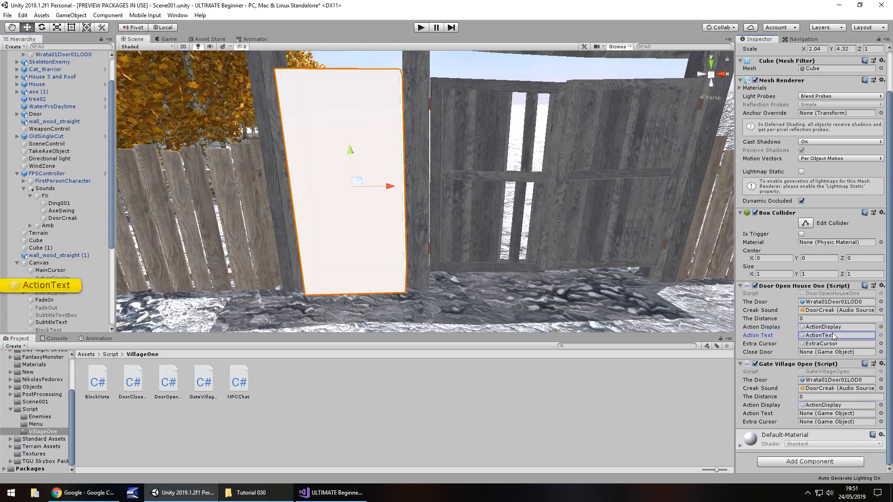
{"action": "left_click_drag", "start_coordinate": [50, 285], "coordinate": [834, 405]}
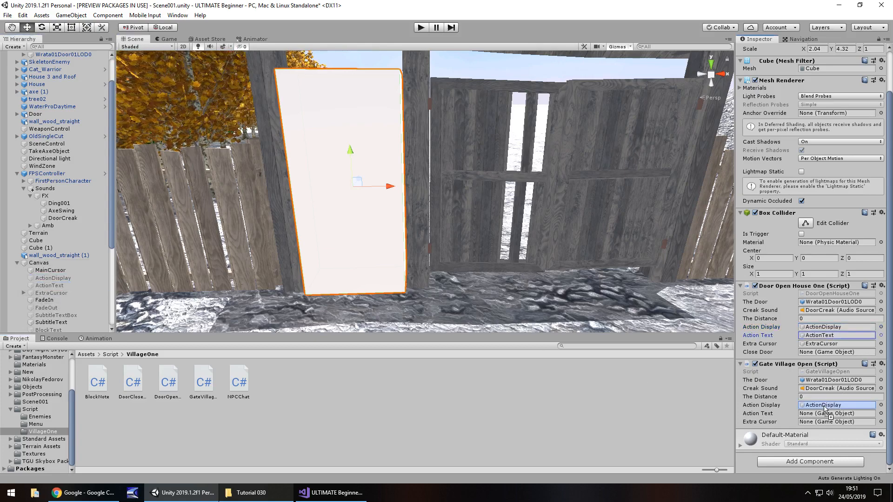
{"action": "left_click", "coordinate": [822, 344]}
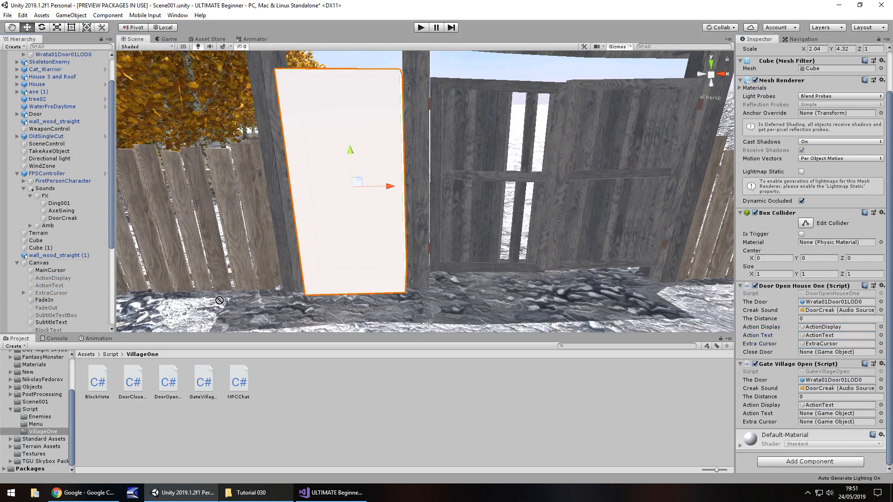
{"action": "left_click", "coordinate": [825, 422]}
{"action": "left_click_drag", "start_coordinate": [826, 425], "coordinate": [824, 422]}
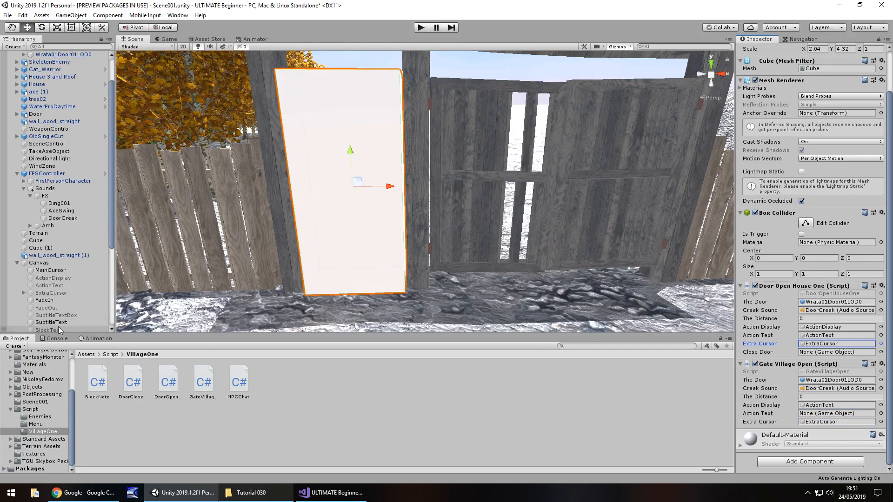
{"action": "left_click_drag", "start_coordinate": [55, 278], "coordinate": [838, 404]}
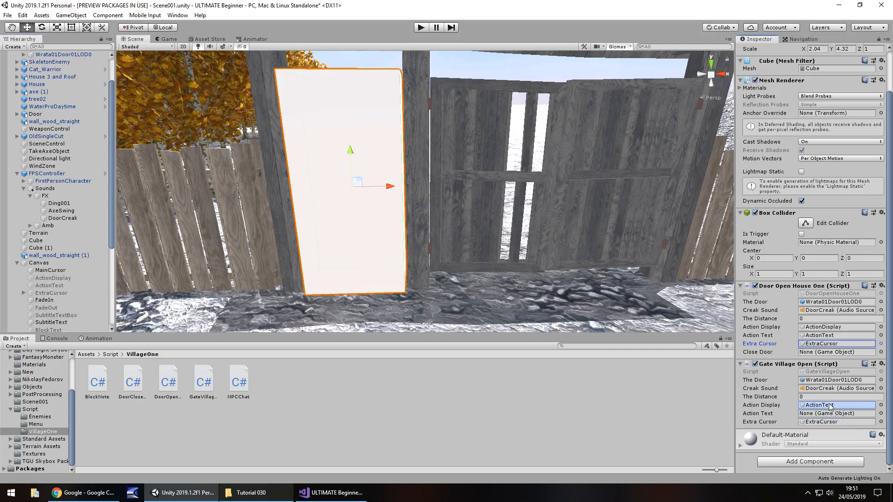
{"action": "left_click_drag", "start_coordinate": [49, 285], "coordinate": [819, 416]}
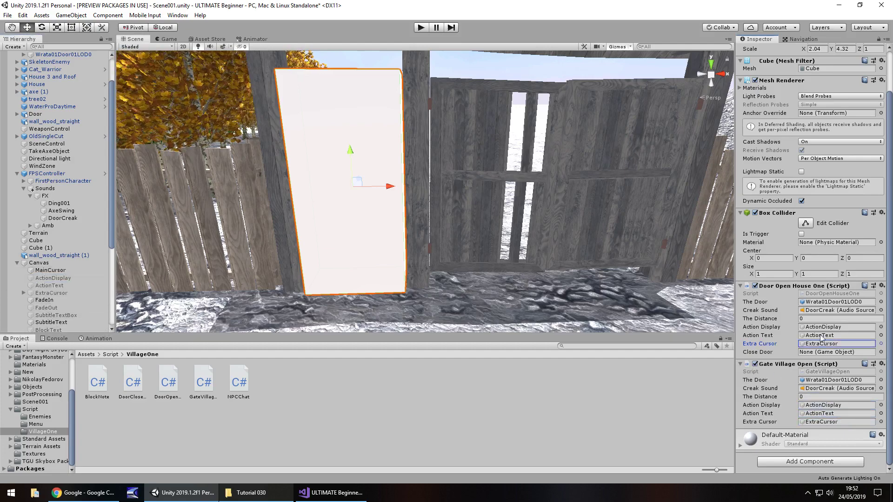
{"action": "right_click", "coordinate": [786, 289]}
Step: Remove Door Open House One, hide the trigger cube, deactivate ExitVillageTrigger, and select Wrata01Door01LOD0
{"action": "left_click", "coordinate": [818, 309]}
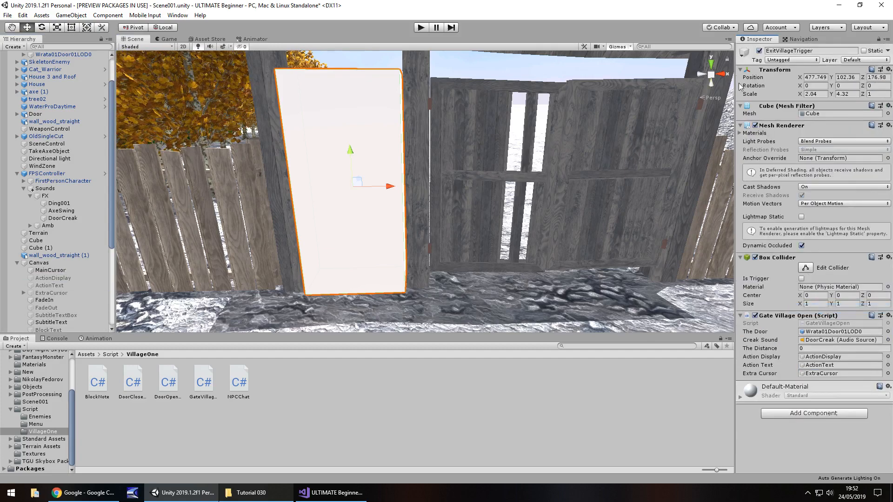
{"action": "left_click", "coordinate": [756, 125]}
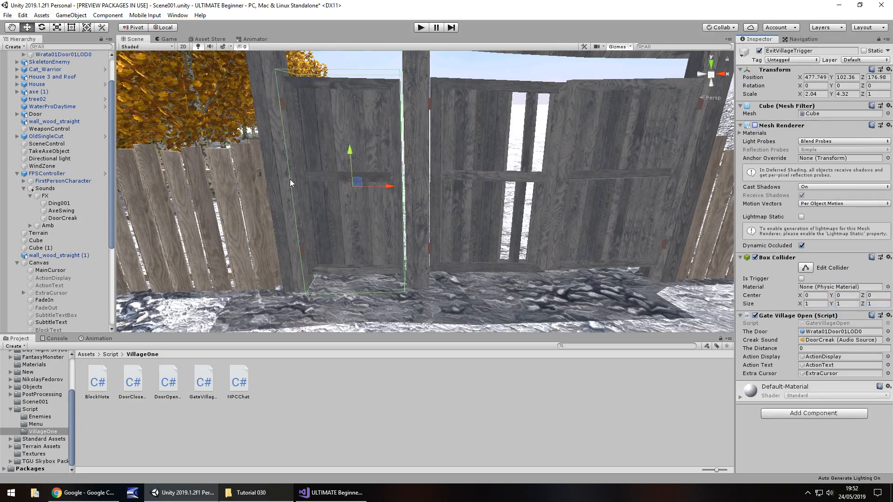
{"action": "scroll", "coordinate": [71, 249], "scroll_direction": "down", "scroll_amount": 5}
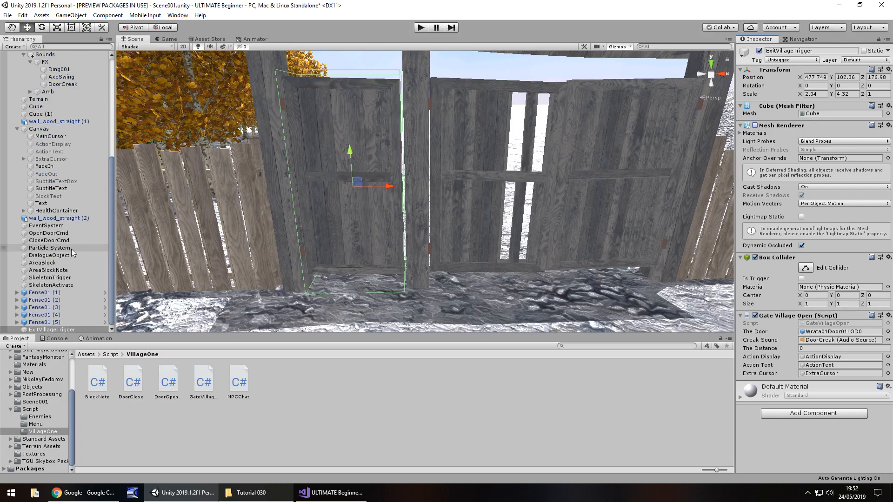
{"action": "left_click", "coordinate": [759, 50]}
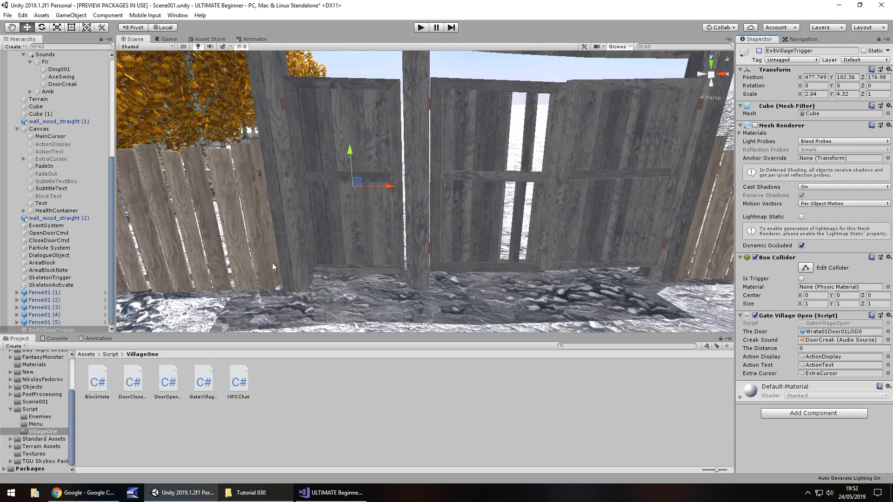
{"action": "scroll", "coordinate": [89, 120], "scroll_direction": "up", "scroll_amount": 8}
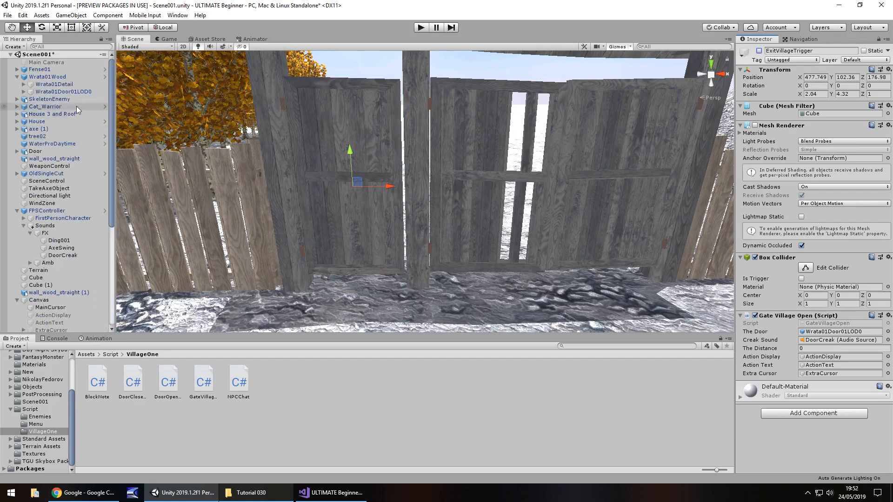
{"action": "left_click", "coordinate": [55, 92]}
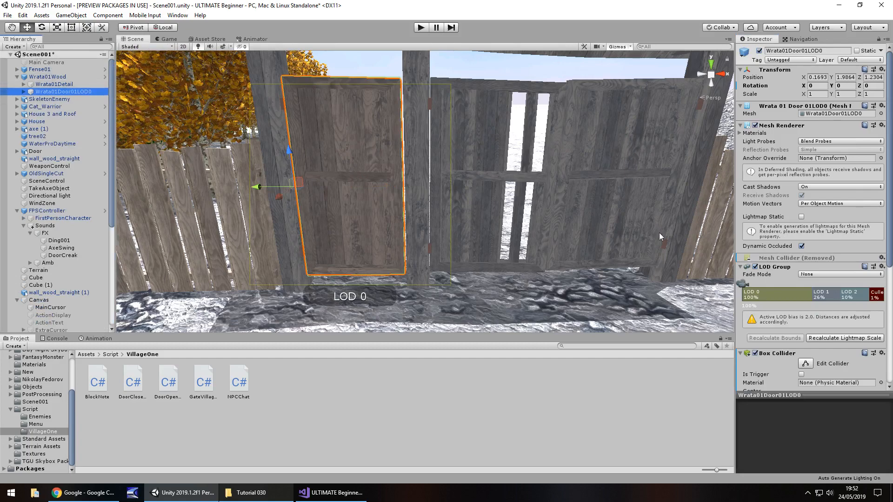
{"action": "scroll", "coordinate": [806, 313], "scroll_direction": "down", "scroll_amount": 5}
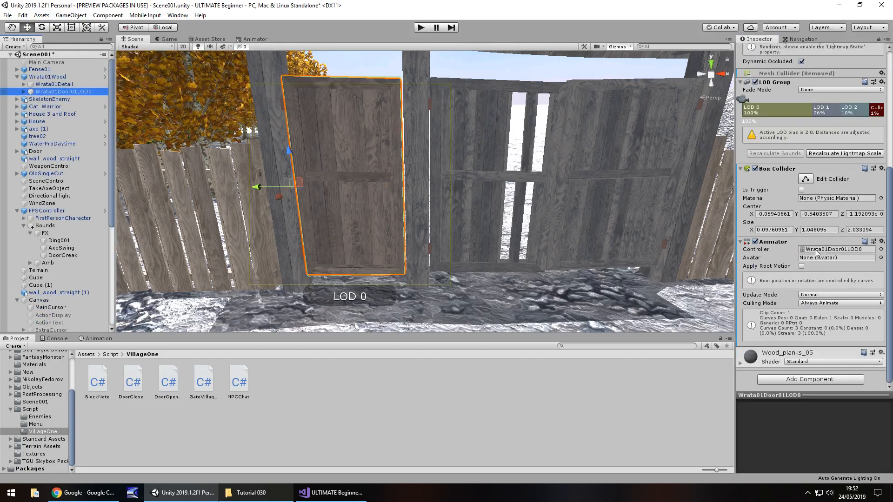
Step: Create an empty New State in the gate door's Animator and make it the layer default state
{"action": "left_click", "coordinate": [256, 40]}
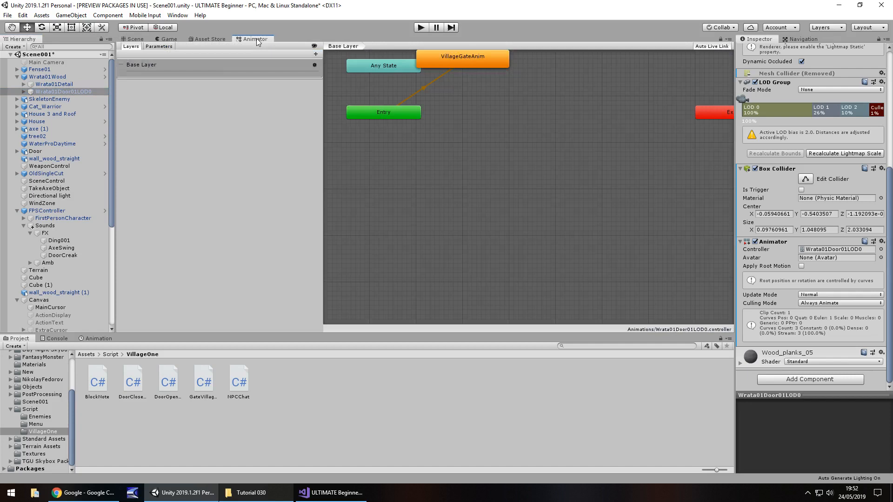
{"action": "right_click", "coordinate": [487, 129]}
{"action": "mouse_move", "coordinate": [542, 134]}
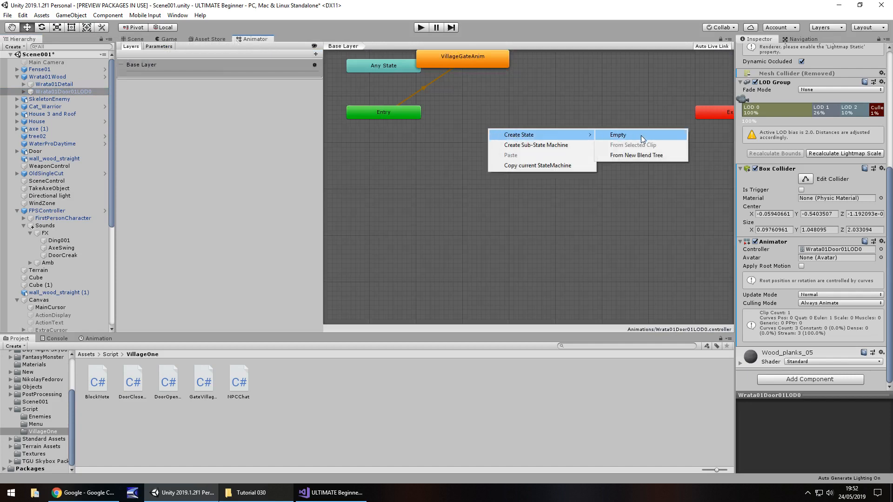
{"action": "left_click", "coordinate": [641, 136]}
{"action": "right_click", "coordinate": [521, 142]}
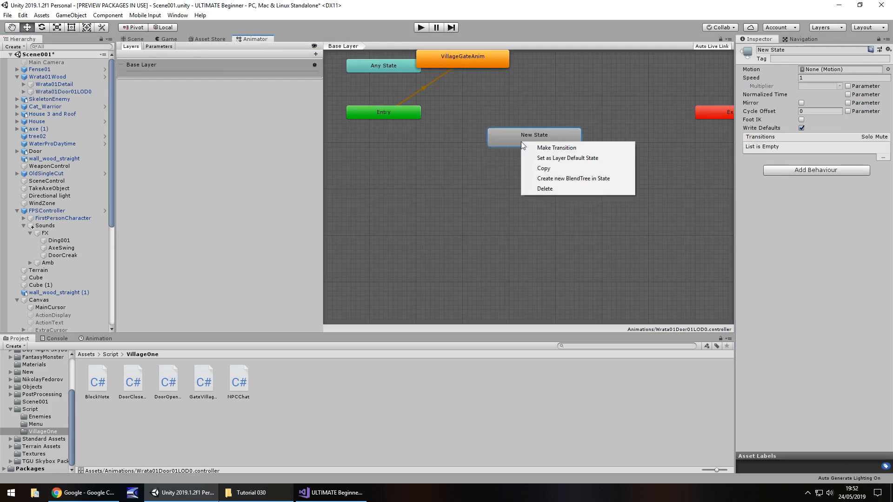
{"action": "left_click", "coordinate": [563, 157]}
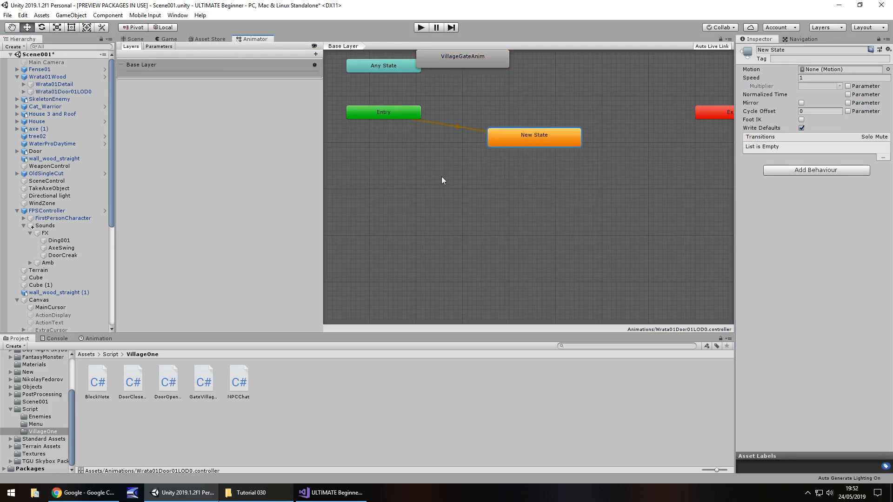
{"action": "left_click", "coordinate": [133, 38]}
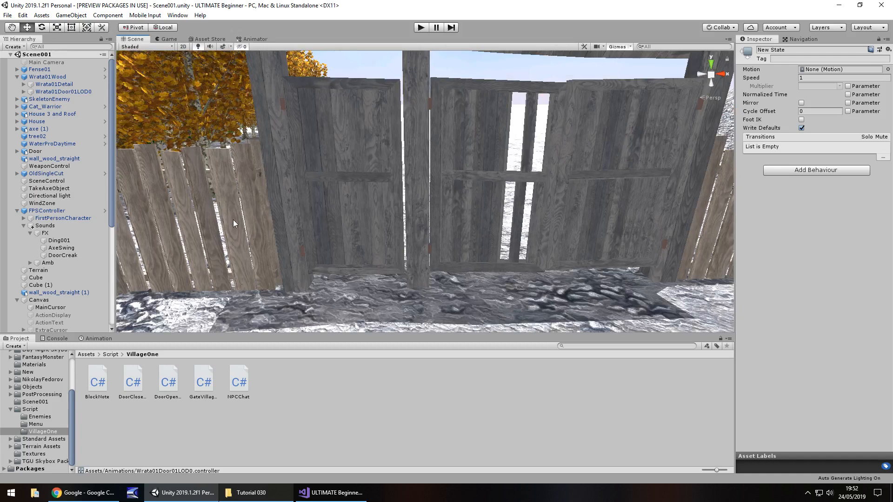
{"action": "left_click", "coordinate": [420, 28]}
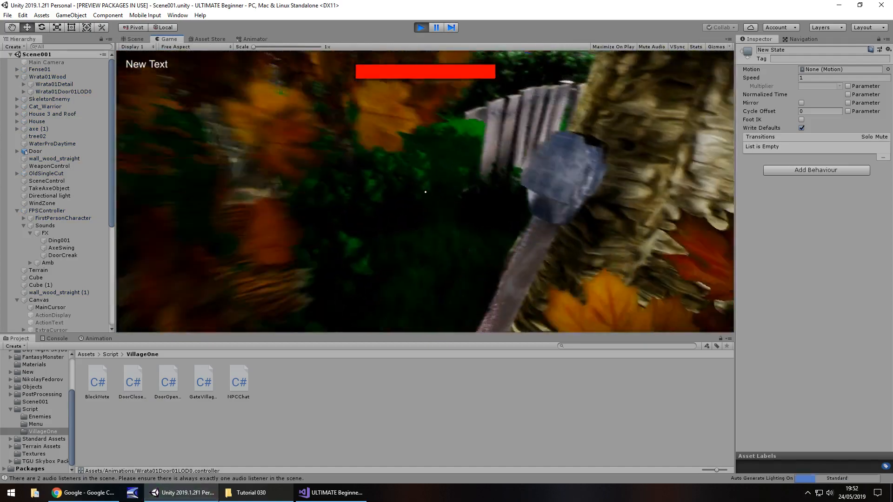
{"action": "key", "text": "e"}
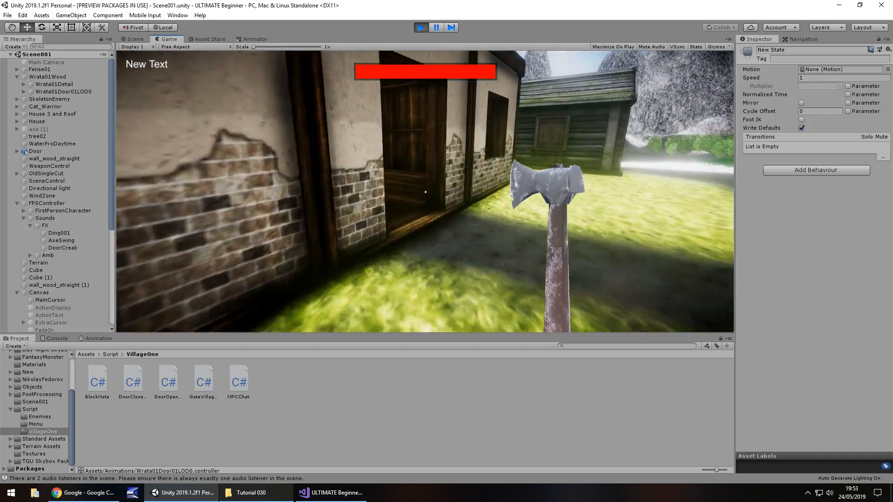
{"action": "key", "text": "w"}
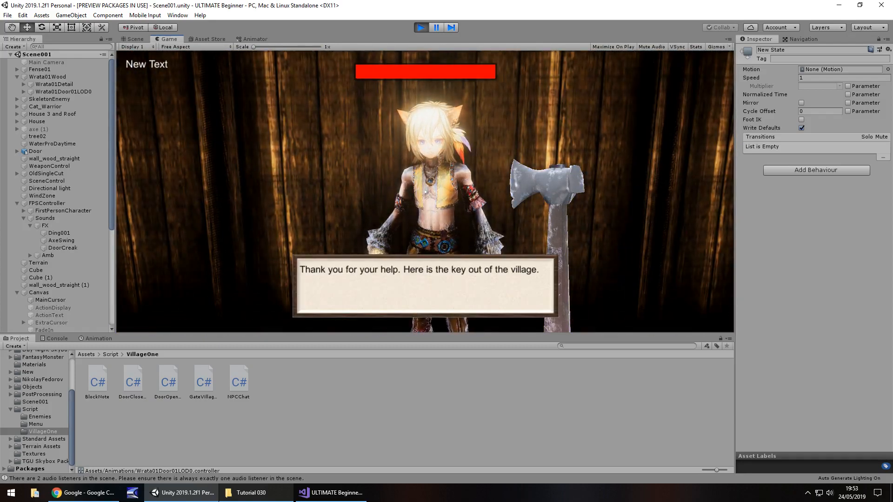
{"action": "key", "text": "w"}
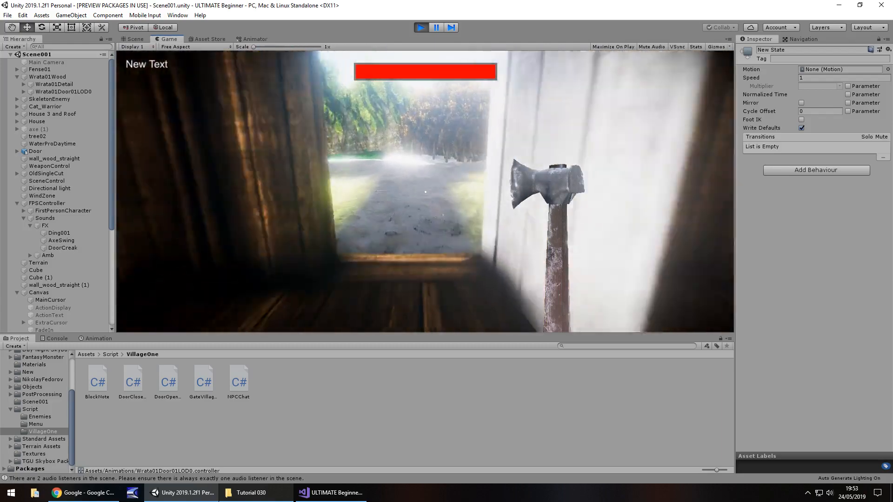
{"action": "key", "text": "w"}
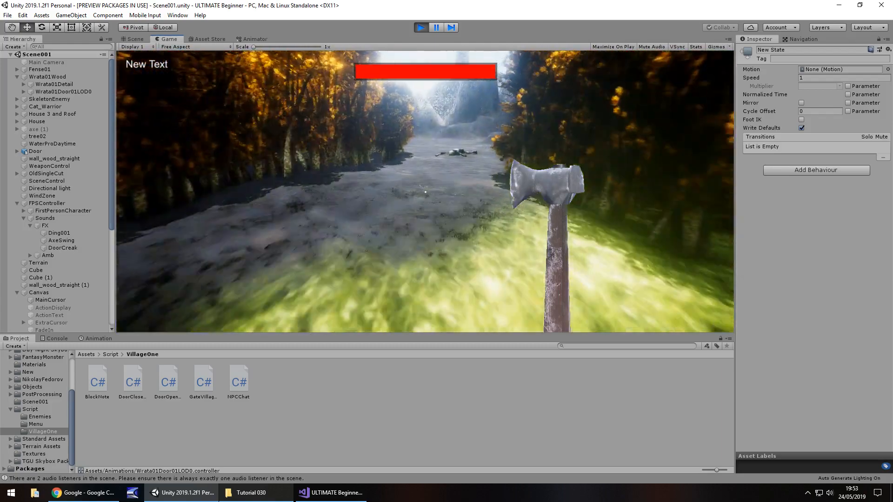
{"action": "key", "text": "w"}
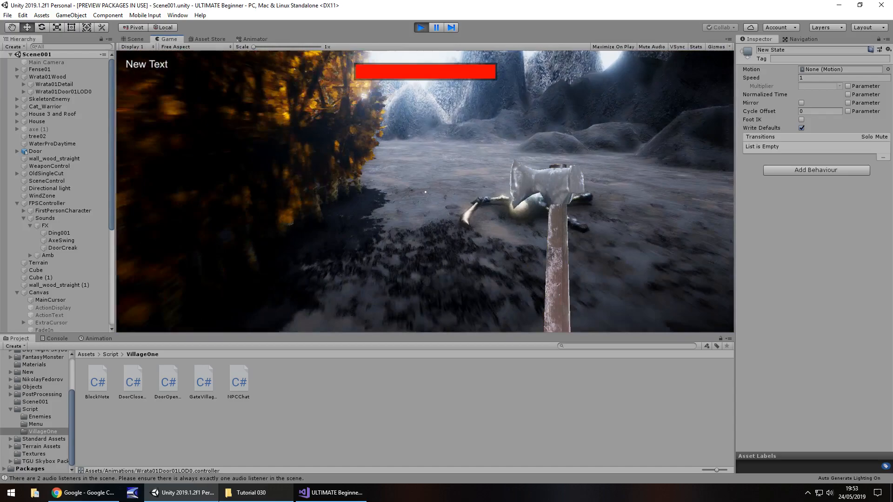
{"action": "key", "text": "w"}
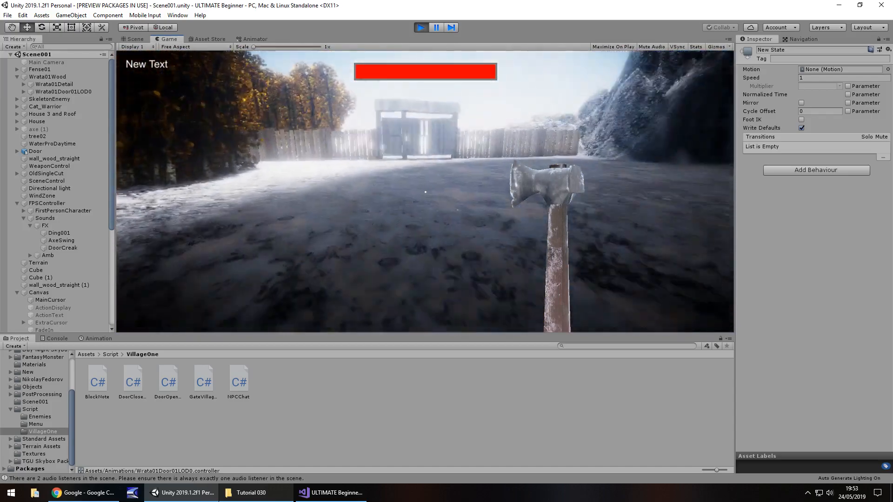
{"action": "key", "text": "w"}
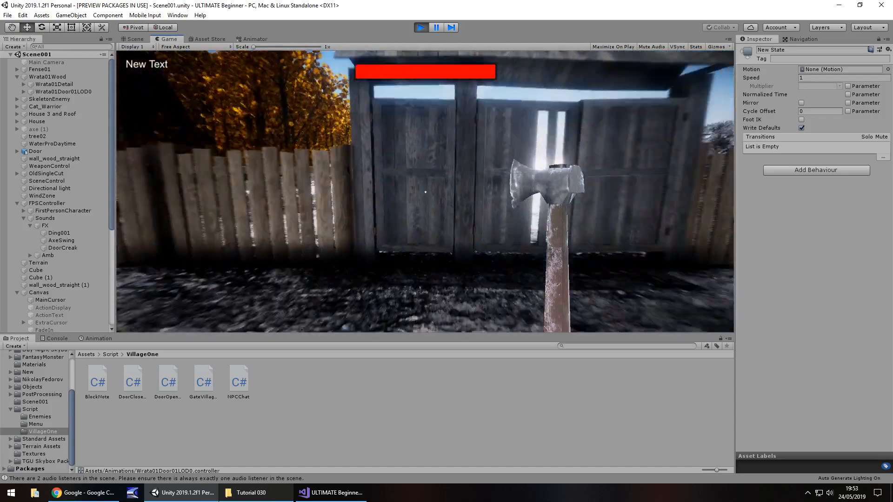
{"action": "key", "text": "e"}
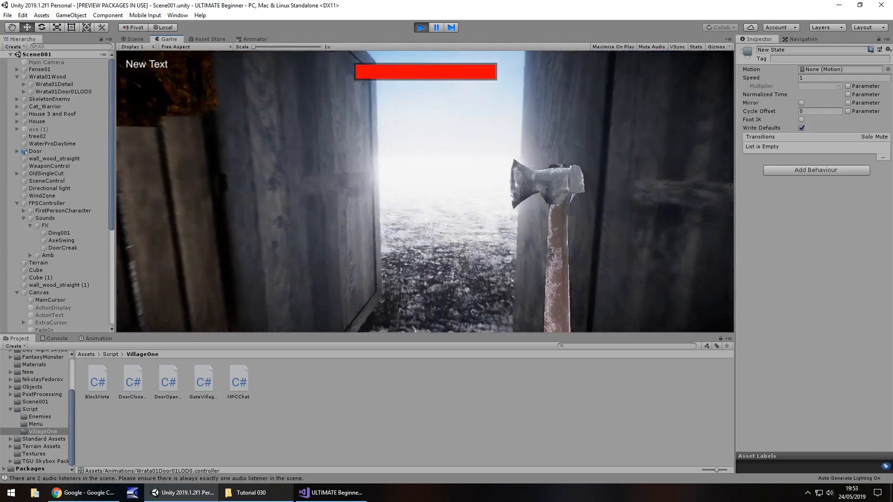
{"action": "key", "text": "w"}
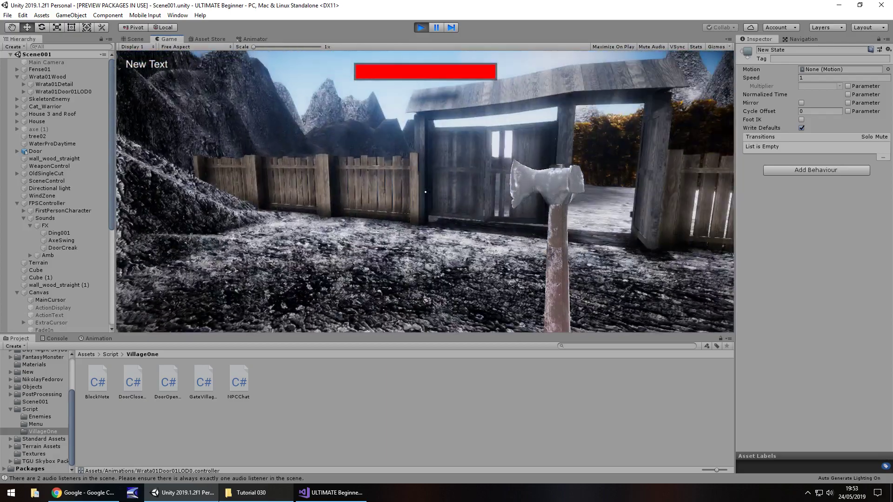
{"action": "left_click", "coordinate": [425, 191]}
Step: Stop play mode, orbit the scene toward the fence and gate, then switch to the browser
{"action": "key", "text": "ctrl+p"}
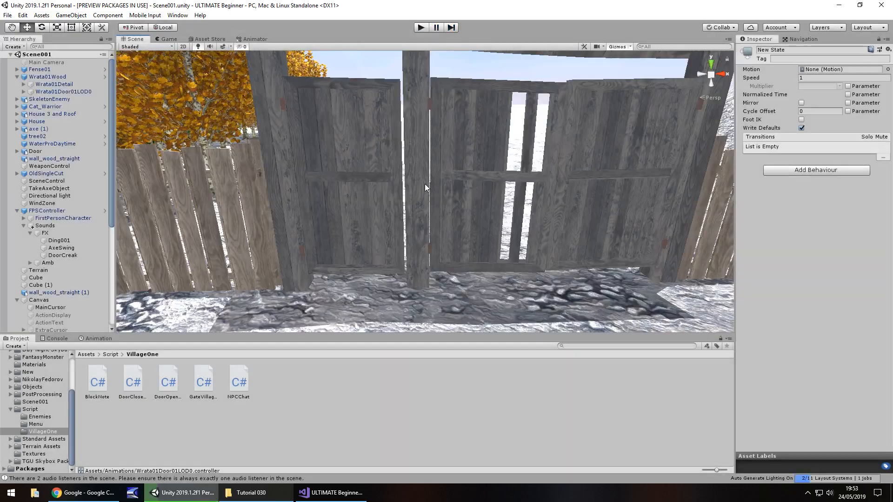
{"action": "scroll", "coordinate": [437, 196], "scroll_direction": "down", "scroll_amount": 5}
{"action": "mouse_move", "coordinate": [232, 204]}
{"action": "right_mouse_down"}
{"action": "mouse_move", "coordinate": [403, 233]}
{"action": "mouse_move", "coordinate": [380, 264]}
{"action": "mouse_move", "coordinate": [470, 224]}
{"action": "right_mouse_up"}
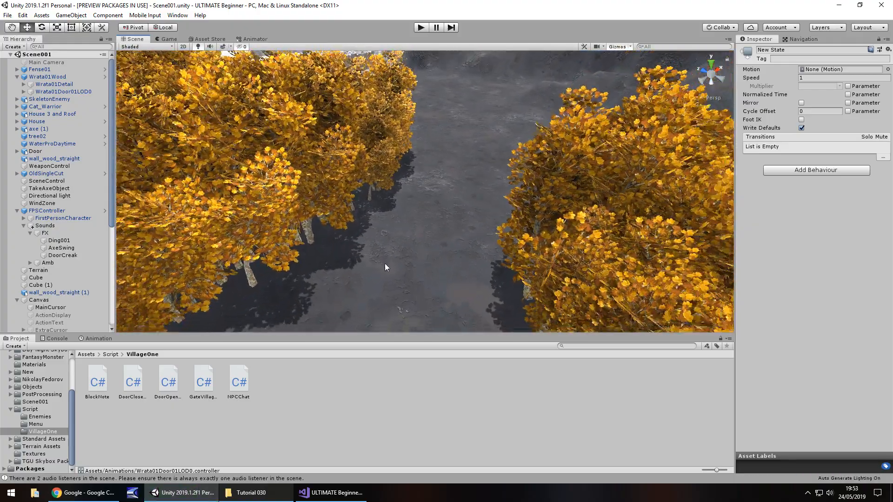
{"action": "right_click_drag", "start_coordinate": [469, 224], "coordinate": [496, 195]}
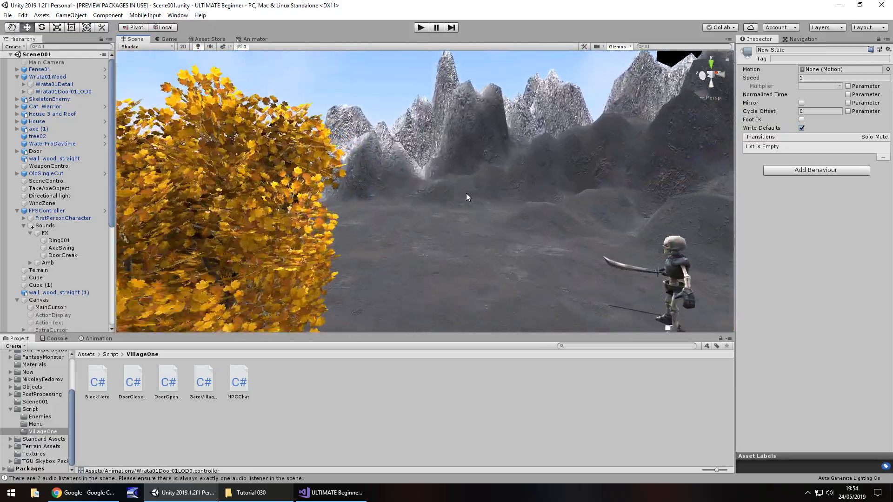
{"action": "mouse_move", "coordinate": [495, 219]}
{"action": "right_mouse_down"}
{"action": "mouse_move", "coordinate": [357, 217]}
{"action": "mouse_move", "coordinate": [379, 233]}
{"action": "mouse_move", "coordinate": [506, 198]}
{"action": "mouse_move", "coordinate": [386, 274]}
{"action": "mouse_move", "coordinate": [429, 199]}
{"action": "mouse_move", "coordinate": [365, 230]}
{"action": "right_mouse_up"}
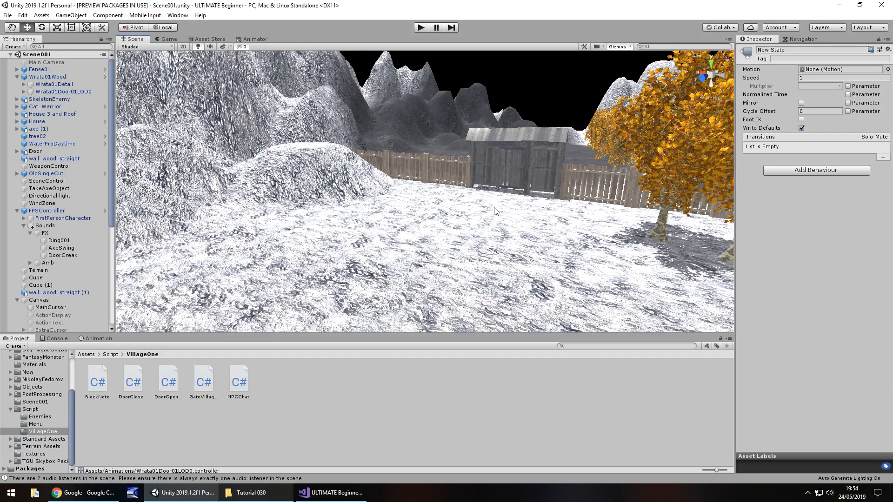
{"action": "left_click", "coordinate": [85, 491]}
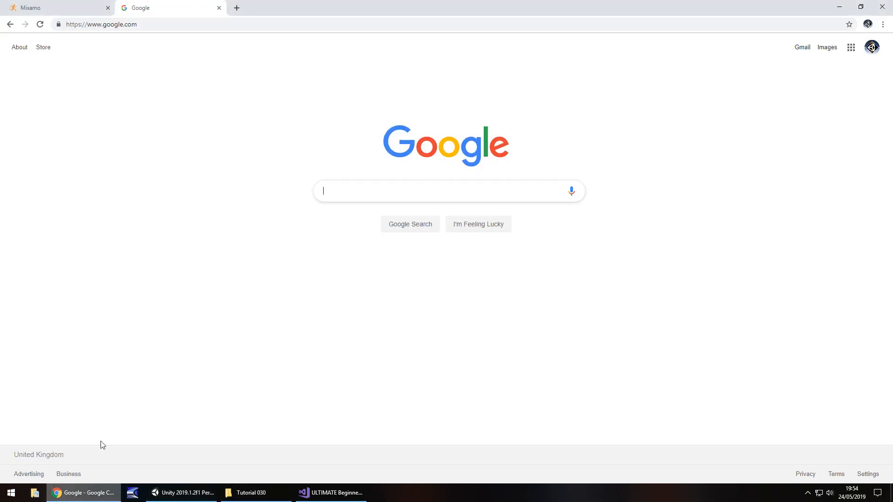
Step: Close the Google tab and make Akai E Espiritu the active Mixamo character
{"action": "left_click", "coordinate": [220, 7]}
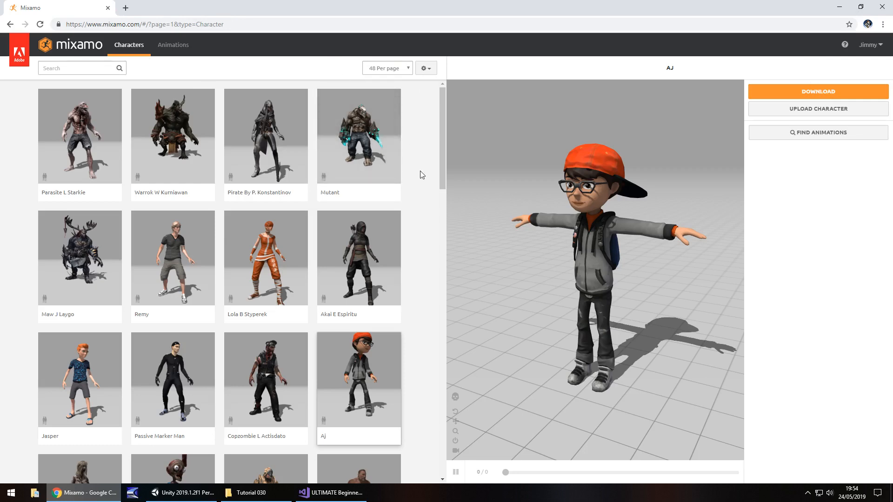
{"action": "scroll", "coordinate": [420, 171], "scroll_direction": "down", "scroll_amount": 2}
{"action": "scroll", "coordinate": [420, 219], "scroll_direction": "down", "scroll_amount": 7}
{"action": "scroll", "coordinate": [414, 237], "scroll_direction": "down", "scroll_amount": 6}
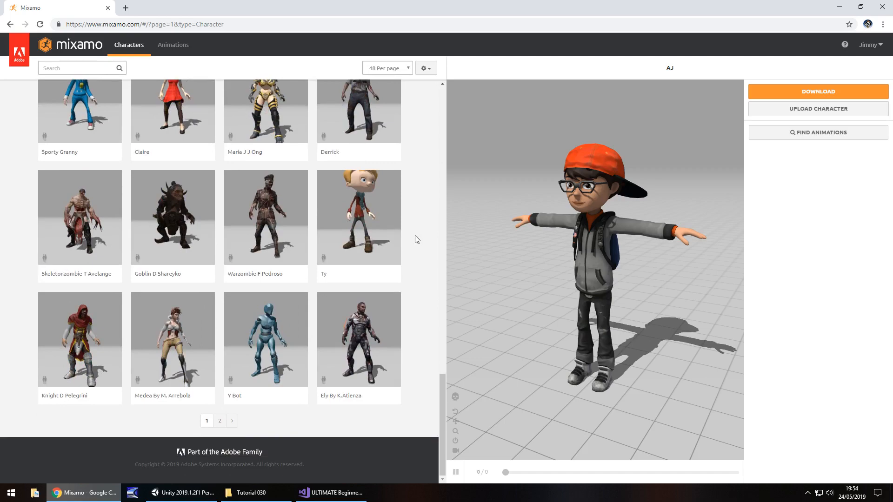
{"action": "scroll", "coordinate": [416, 239], "scroll_direction": "up", "scroll_amount": 7}
{"action": "scroll", "coordinate": [412, 232], "scroll_direction": "up", "scroll_amount": 3}
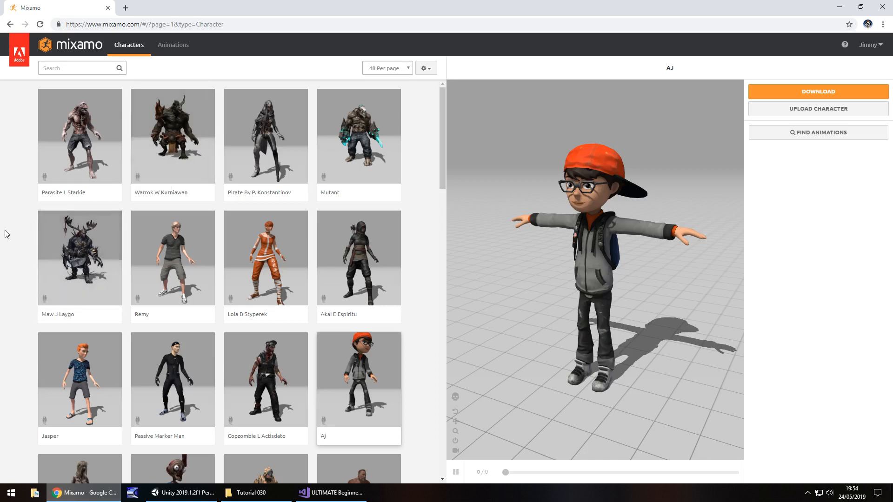
{"action": "left_click", "coordinate": [360, 255]}
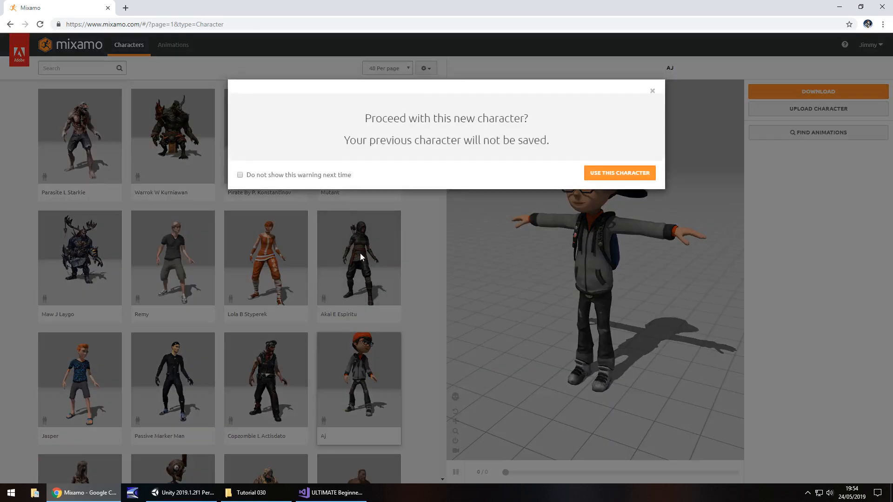
{"action": "left_click", "coordinate": [612, 174]}
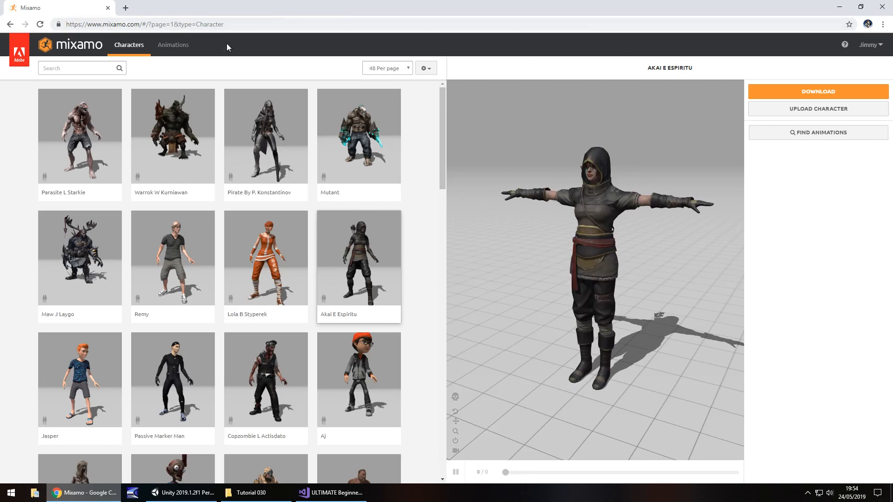
Step: Search the animations for walk and apply a Walking clip set to In Place
{"action": "left_click", "coordinate": [173, 46]}
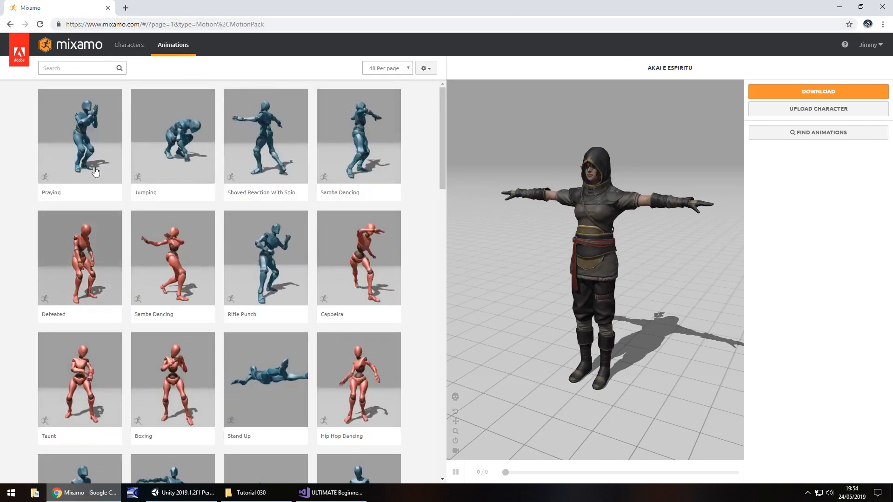
{"action": "mouse_move", "coordinate": [442, 109]}
{"action": "left_mouse_down"}
{"action": "mouse_move", "coordinate": [442, 415]}
{"action": "mouse_move", "coordinate": [440, 112]}
{"action": "left_mouse_up"}
{"action": "left_click", "coordinate": [62, 73]}
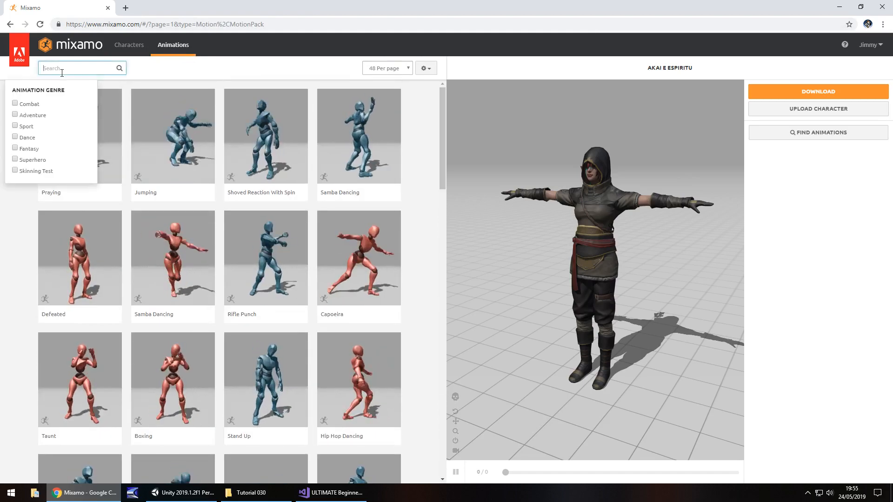
{"action": "type", "text": "walk"}
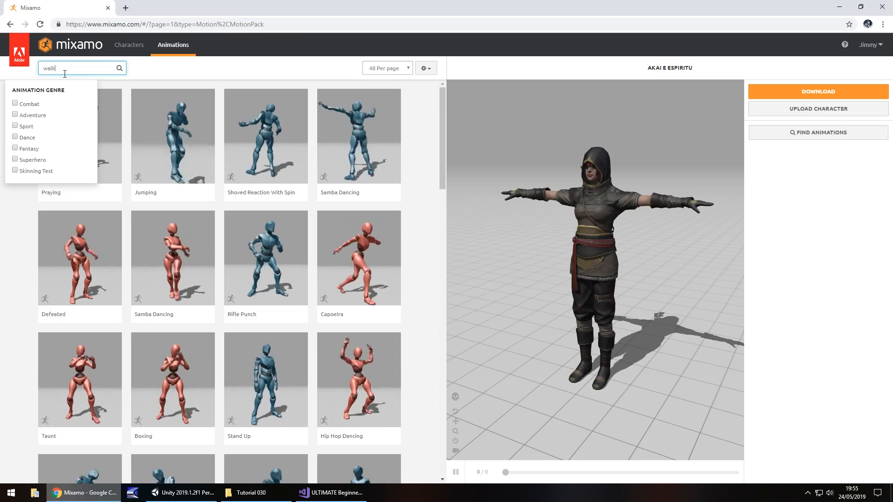
{"action": "key", "text": "Return"}
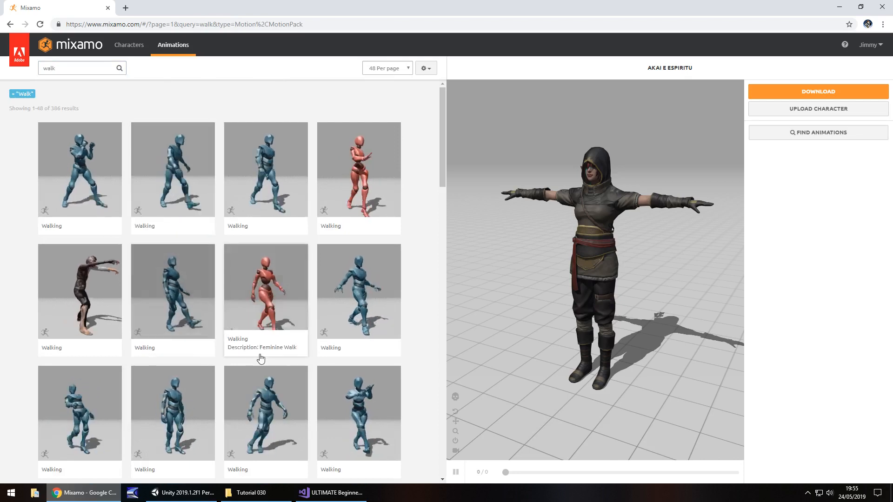
{"action": "mouse_move", "coordinate": [266, 413]}
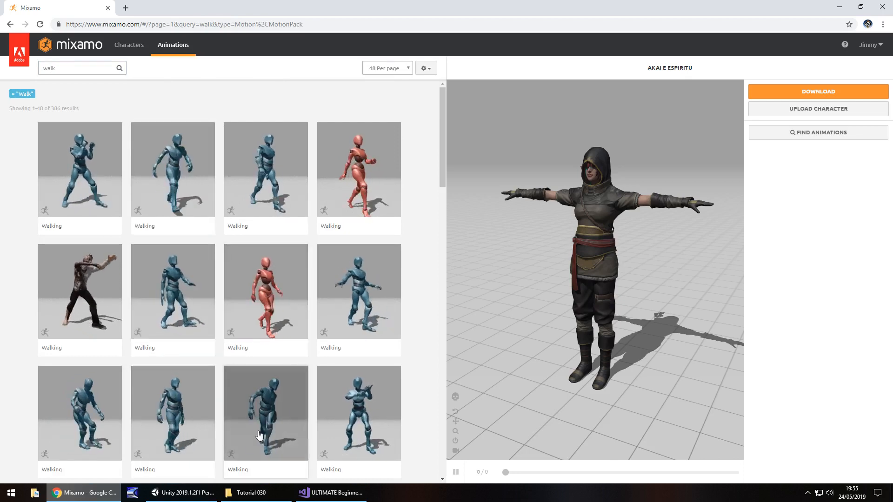
{"action": "left_click", "coordinate": [170, 413]}
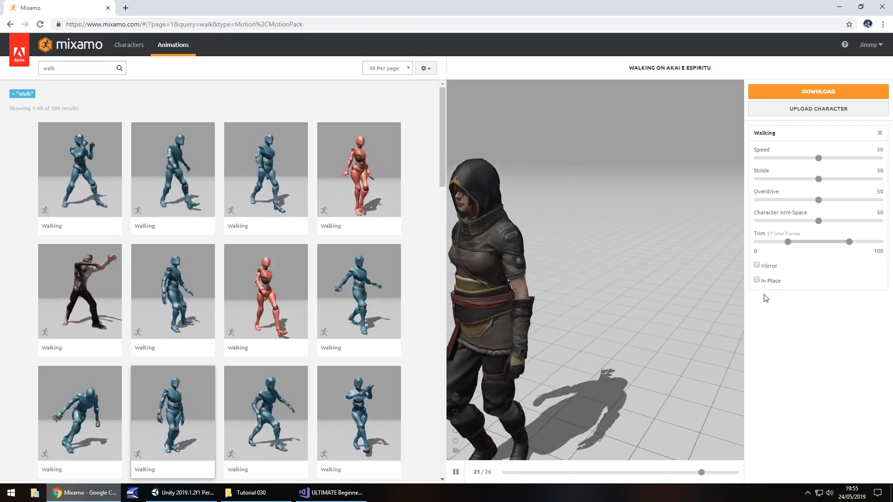
{"action": "left_click", "coordinate": [757, 281]}
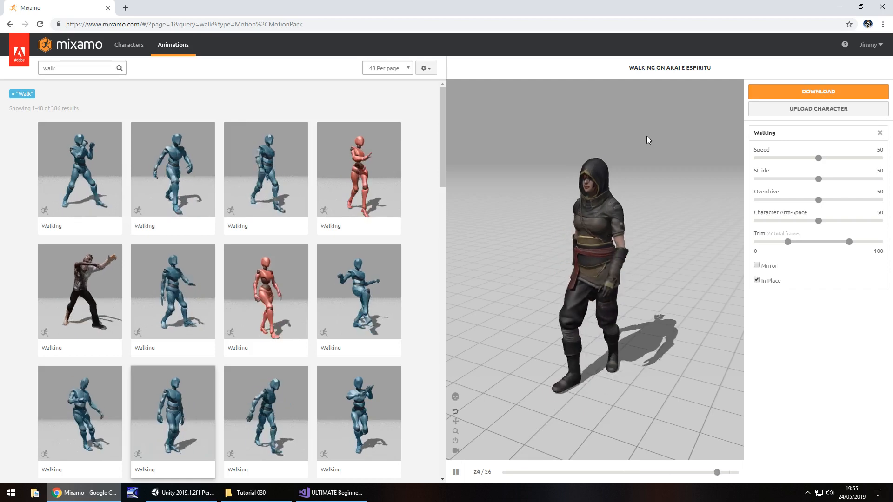
Step: Download the Walking animation from Mixamo in Collada format
{"action": "left_click", "coordinate": [816, 92]}
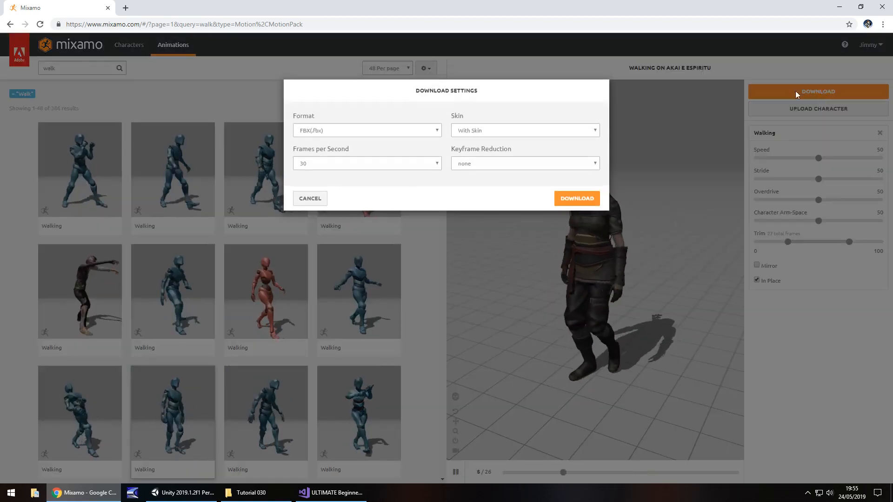
{"action": "left_click", "coordinate": [342, 133]}
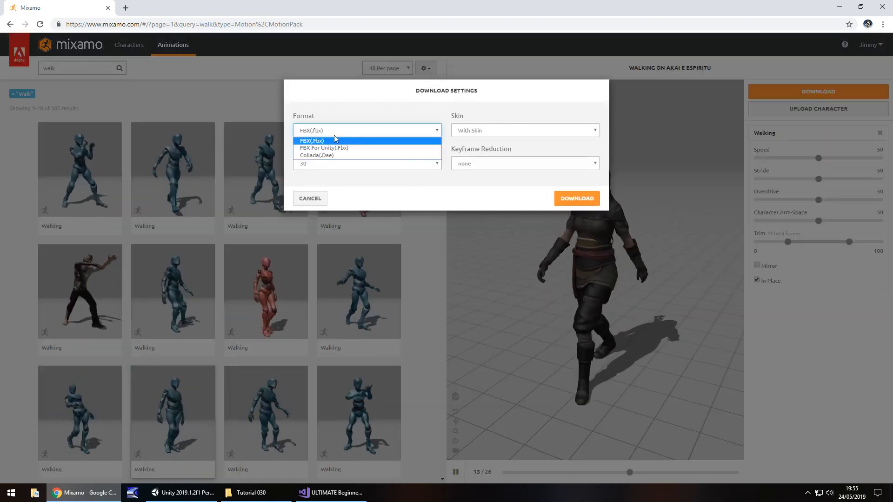
{"action": "left_click", "coordinate": [308, 155]}
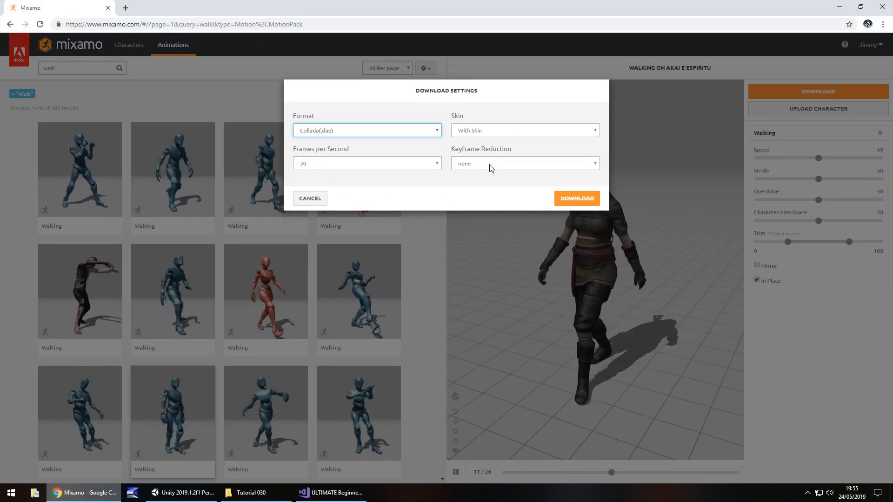
{"action": "left_click", "coordinate": [579, 199]}
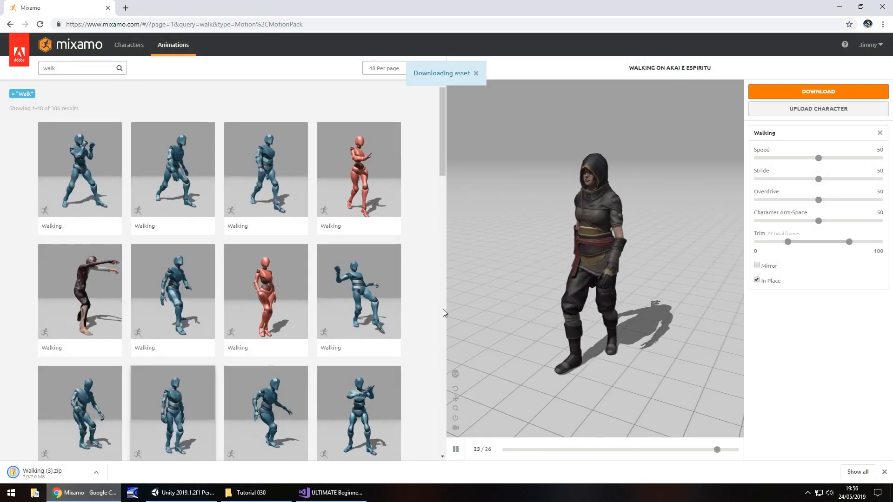
Step: Download the Walking animation again, this time as FBX for Unity
{"action": "left_click", "coordinate": [829, 89]}
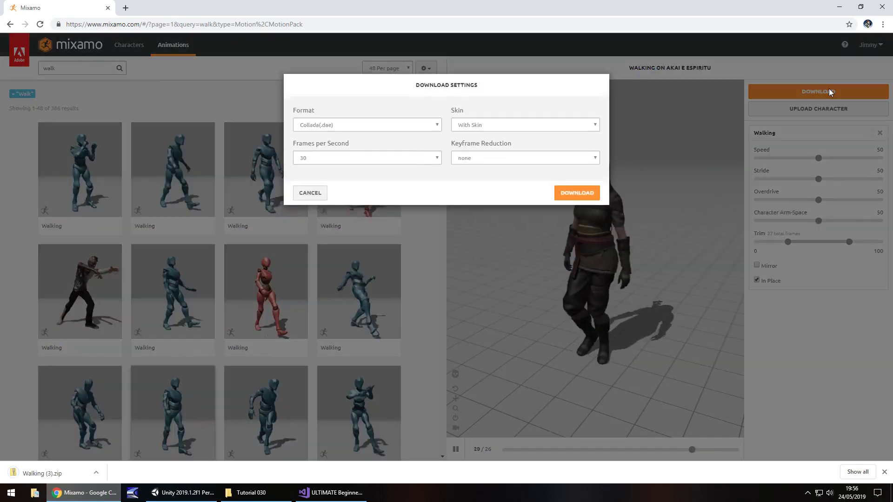
{"action": "left_click", "coordinate": [336, 133]}
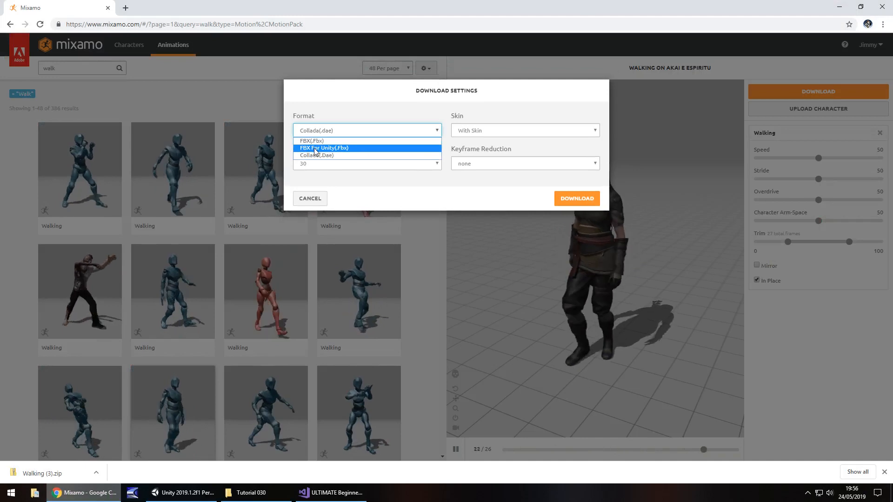
{"action": "left_click", "coordinate": [578, 199]}
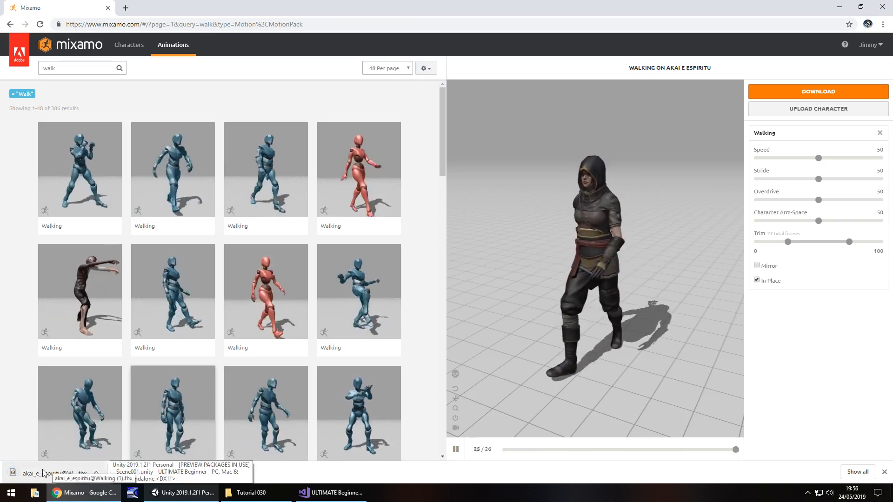
Step: Search Mixamo for 'idle', apply an Idle animation to Akai E Espiritu and download it as FBX
{"action": "double_click", "coordinate": [60, 68]}
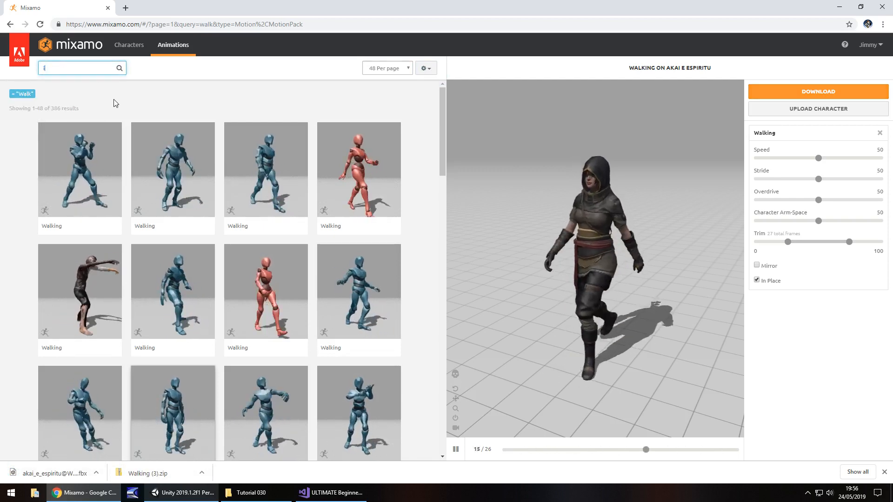
{"action": "type", "text": "idle"}
{"action": "key", "text": "Return"}
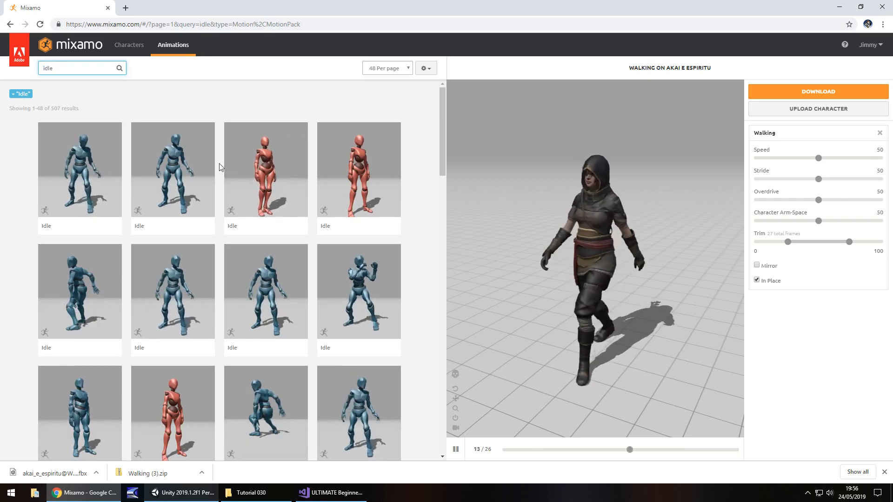
{"action": "left_click", "coordinate": [260, 310]}
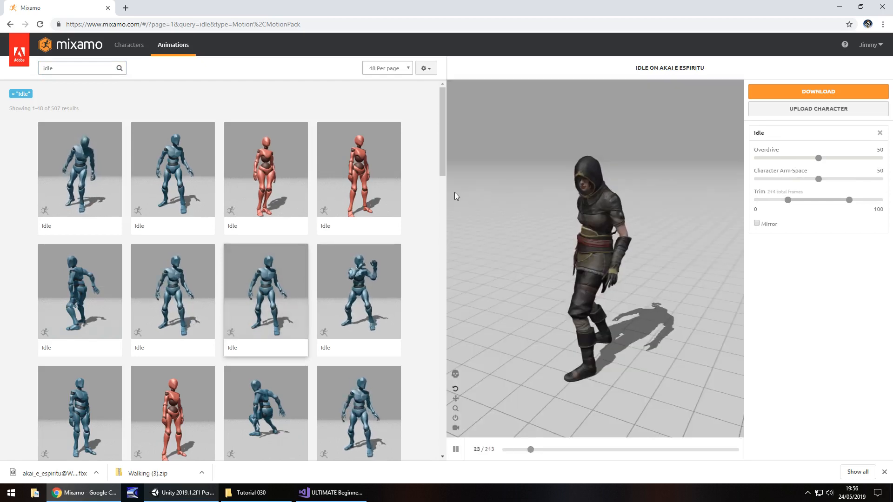
{"action": "left_click", "coordinate": [812, 94]}
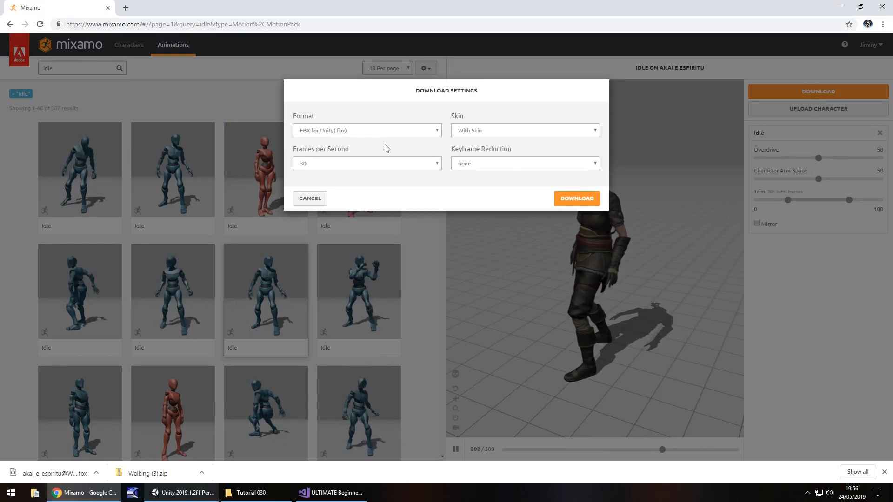
{"action": "left_click", "coordinate": [593, 201]}
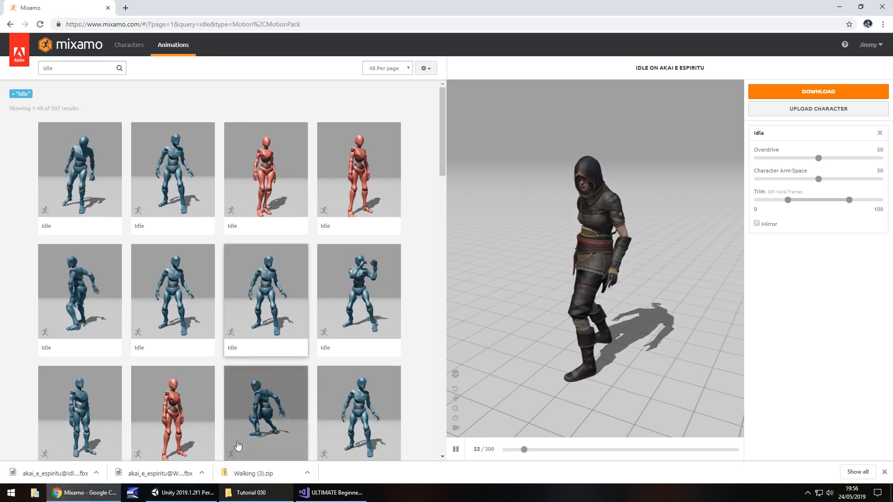
Step: Open the downloaded Walking zip and browse into the Tutorial 030 NPC02 folder in Explorer
{"action": "left_click", "coordinate": [251, 475]}
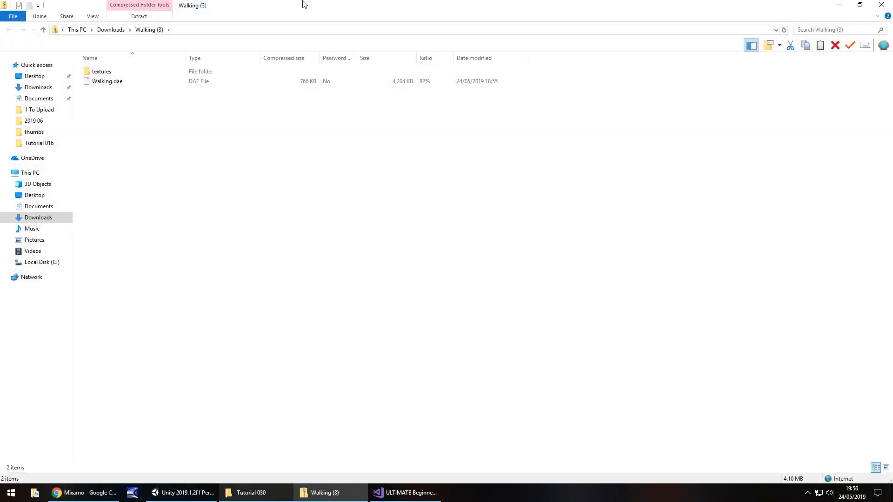
{"action": "double_click", "coordinate": [304, 5]}
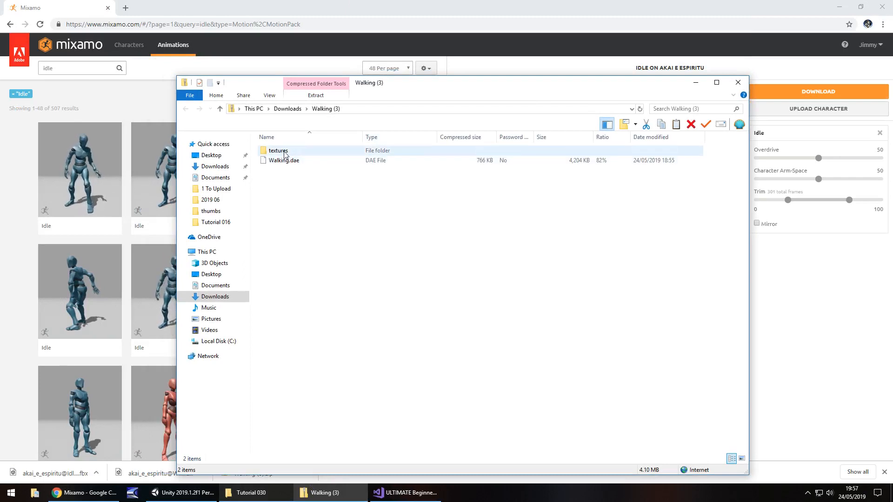
{"action": "left_click", "coordinate": [260, 494]}
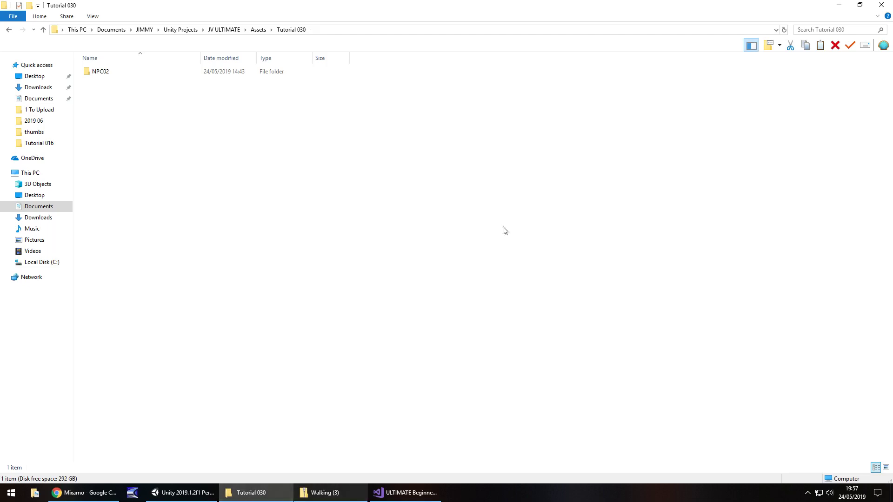
{"action": "double_click", "coordinate": [95, 74]}
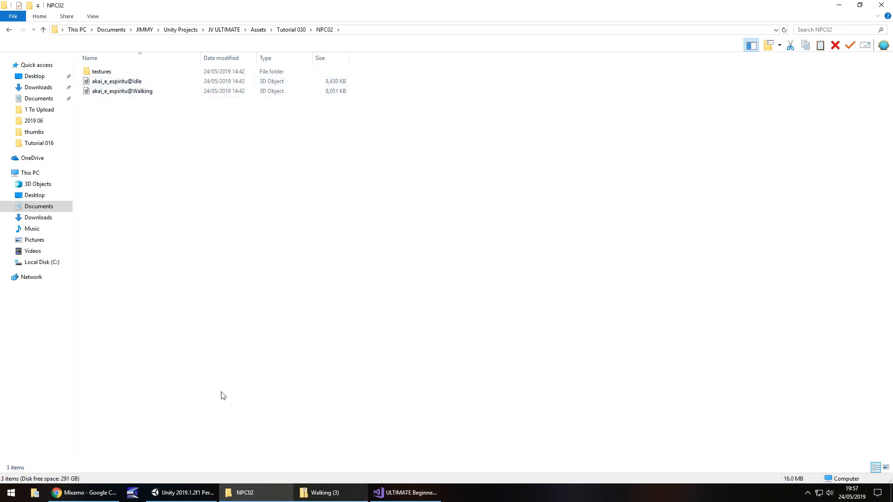
{"action": "left_click", "coordinate": [89, 494]}
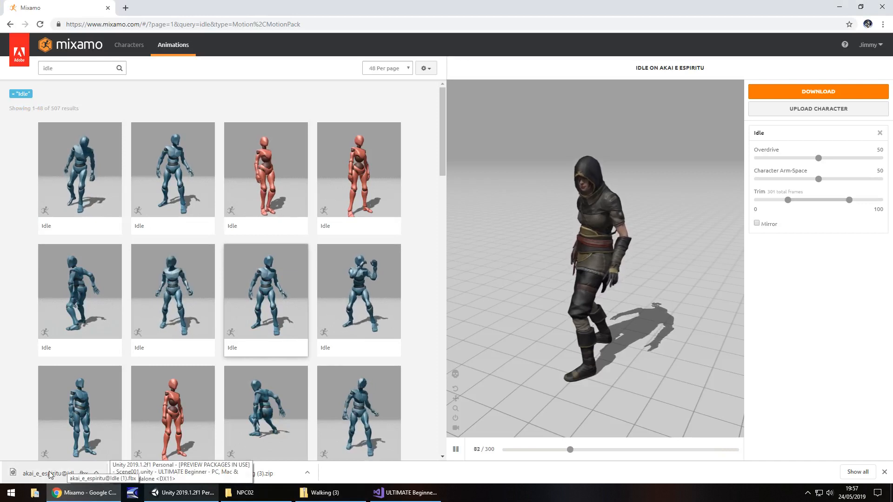
{"action": "left_click", "coordinate": [244, 493]}
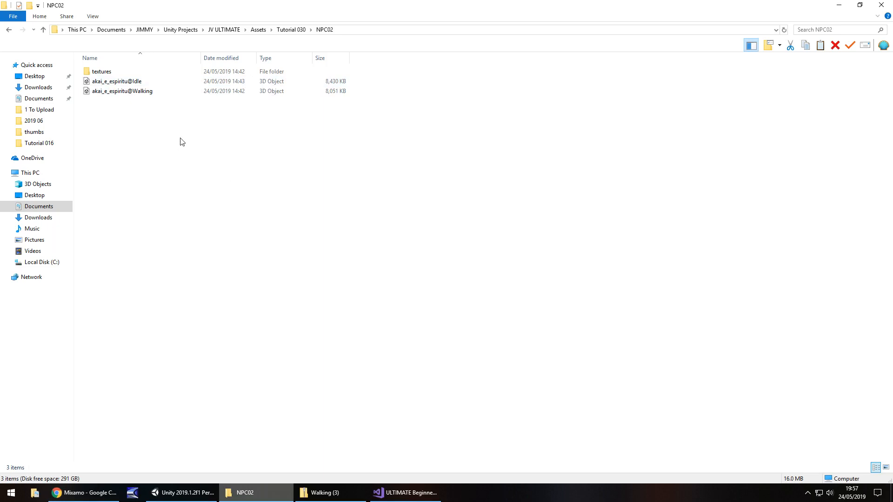
Step: Return to the Tutorial 030 folder, close the Walking download window and switch back to Unity
{"action": "left_click", "coordinate": [134, 91]}
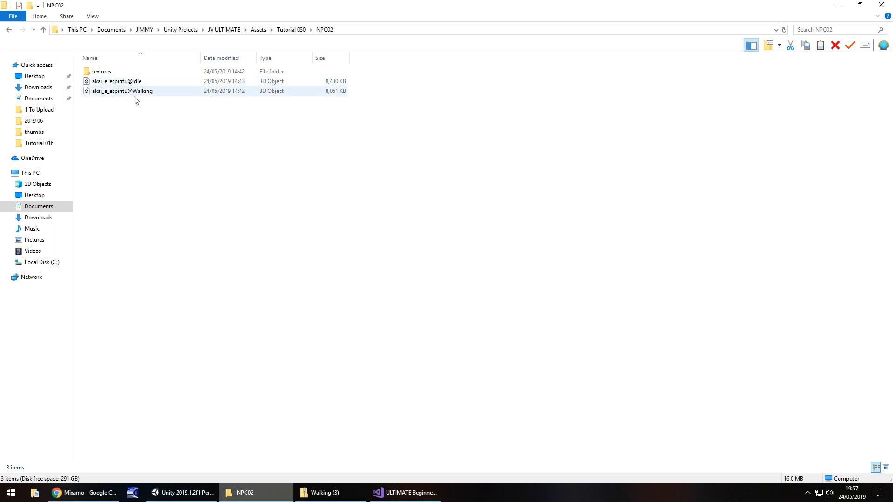
{"action": "left_click", "coordinate": [292, 30]}
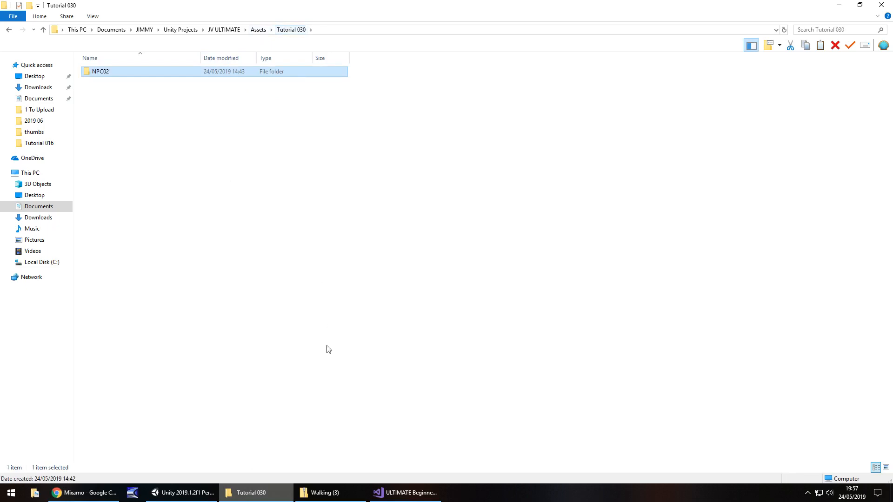
{"action": "left_click", "coordinate": [318, 493]}
{"action": "left_click", "coordinate": [738, 82]}
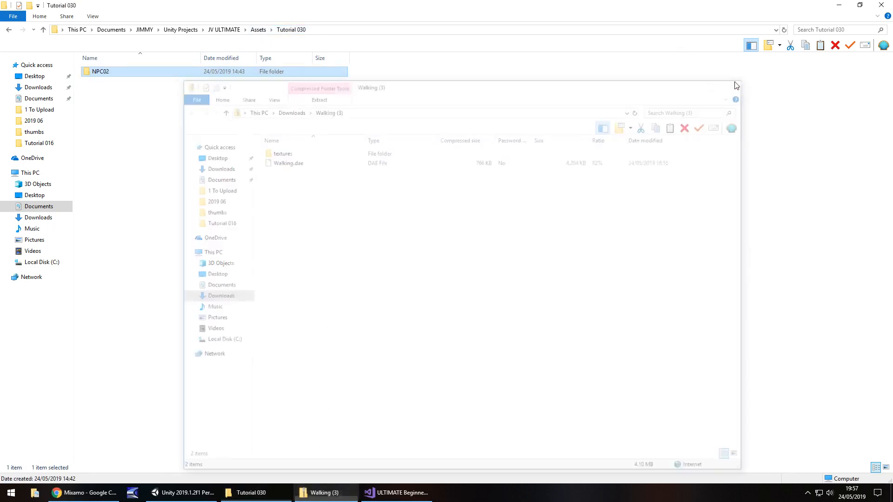
{"action": "left_click", "coordinate": [183, 494]}
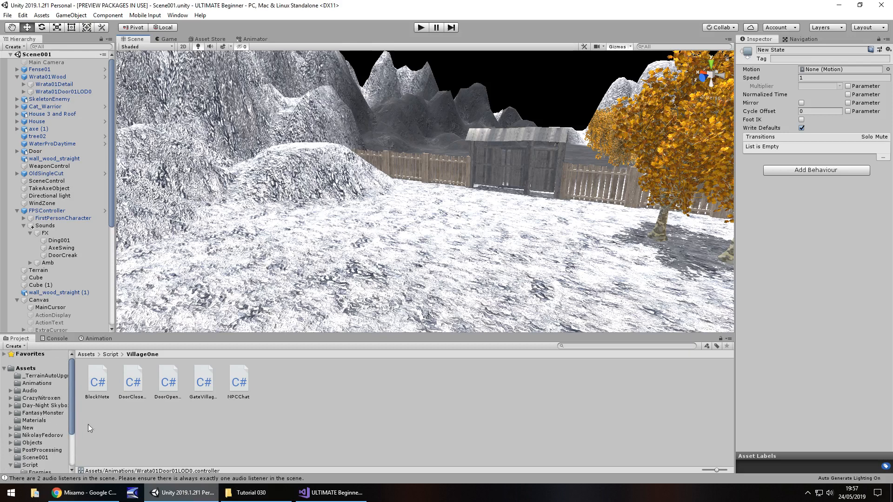
Step: Create a new folder named ExternalCharacters in the top-level Assets
{"action": "left_click", "coordinate": [31, 369]}
{"action": "right_click", "coordinate": [366, 429]}
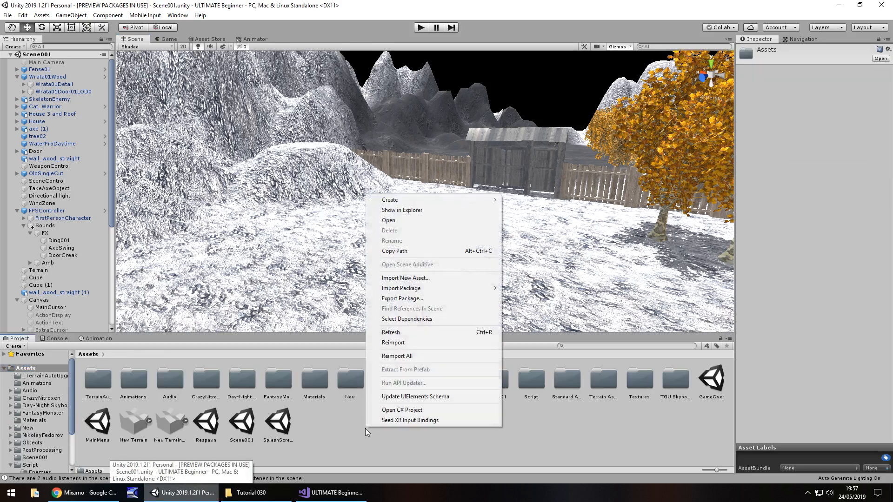
{"action": "mouse_move", "coordinate": [389, 200]}
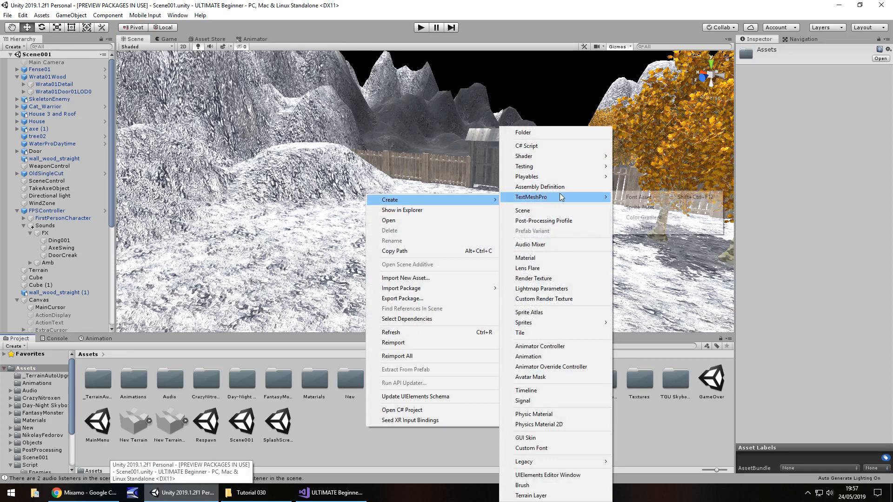
{"action": "left_click", "coordinate": [533, 133]}
{"action": "type", "text": "External"}
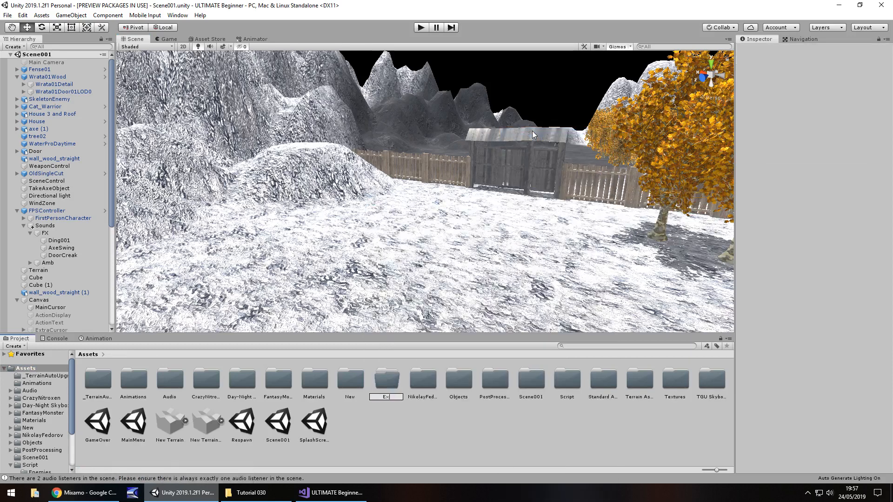
{"action": "type", "text": "Char"}
{"action": "type", "text": "acte"}
{"action": "key", "text": "BackSpace"}
{"action": "key", "text": "BackSpace"}
{"action": "key", "text": "BackSpace"}
{"action": "key", "text": "BackSpace"}
{"action": "key", "text": "BackSpace"}
{"action": "key", "text": "BackSpace"}
{"action": "key", "text": "BackSpace"}
{"action": "key", "text": "BackSpace"}
{"action": "key", "text": "BackSpace"}
{"action": "type", "text": "Char"}
{"action": "type", "text": "acters"}
{"action": "key", "text": "Return"}
{"action": "key", "text": "Return"}
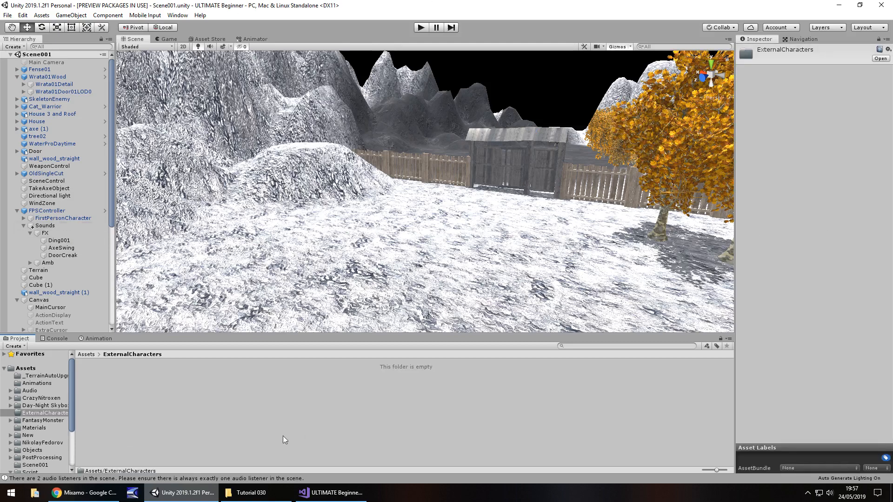
Step: Drag the NPC02 folder from Explorer into the ExternalCharacters folder to import it
{"action": "left_click", "coordinate": [248, 493]}
{"action": "mouse_move", "coordinate": [105, 74]}
{"action": "left_mouse_down"}
{"action": "mouse_move", "coordinate": [183, 493]}
{"action": "mouse_move", "coordinate": [115, 397]}
{"action": "left_mouse_up"}
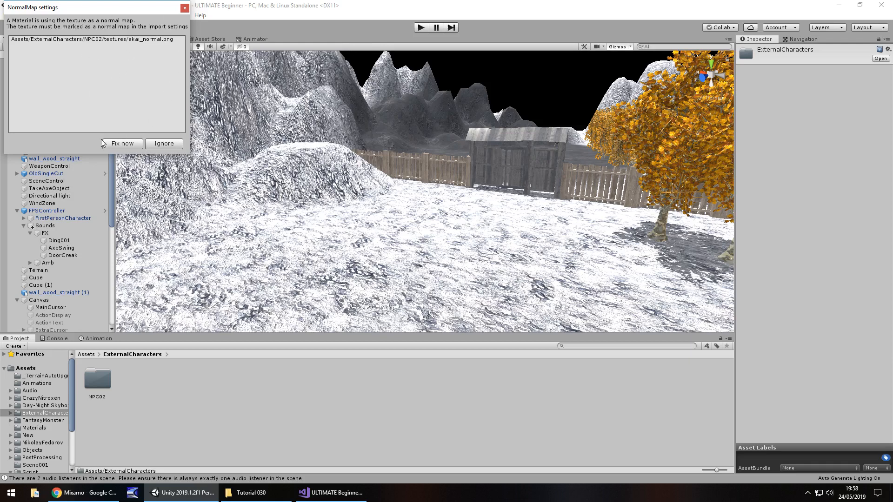
Step: Fix the akai normal texture as a normal map and inspect the Idle and Walking assets inside NPC02
{"action": "left_click", "coordinate": [128, 144]}
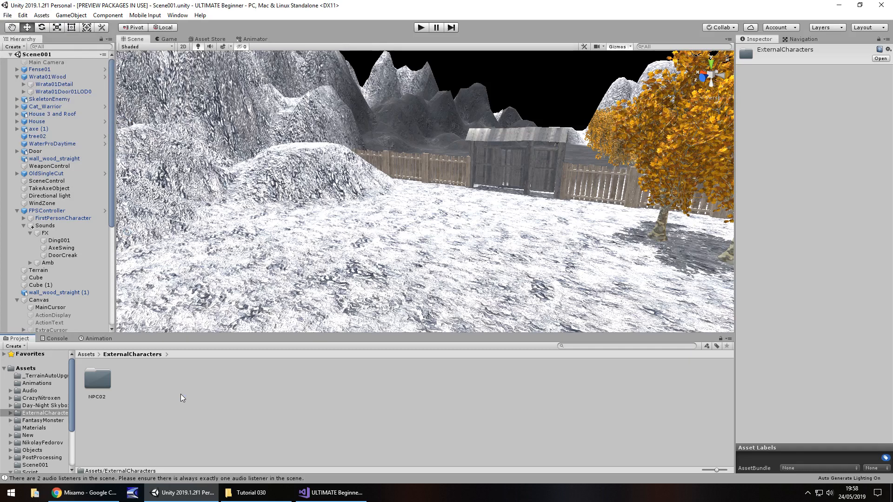
{"action": "double_click", "coordinate": [95, 384]}
{"action": "right_click_drag", "start_coordinate": [399, 259], "coordinate": [538, 188]}
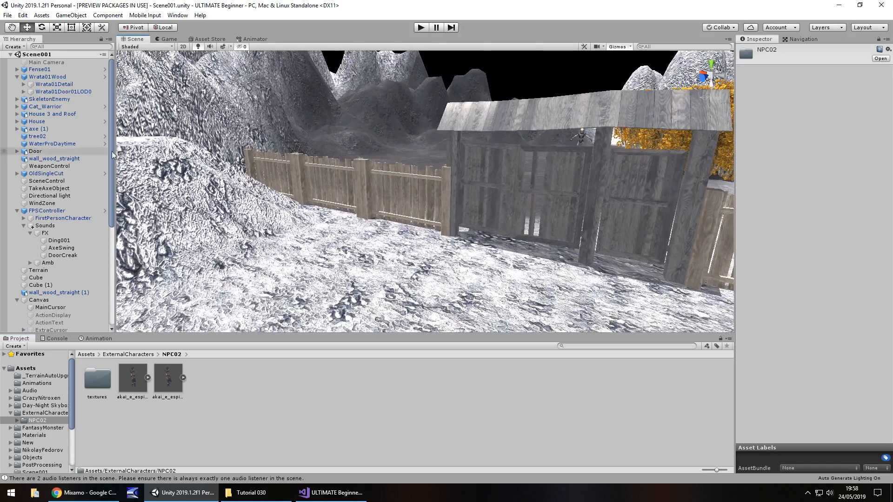
{"action": "left_click", "coordinate": [148, 379]}
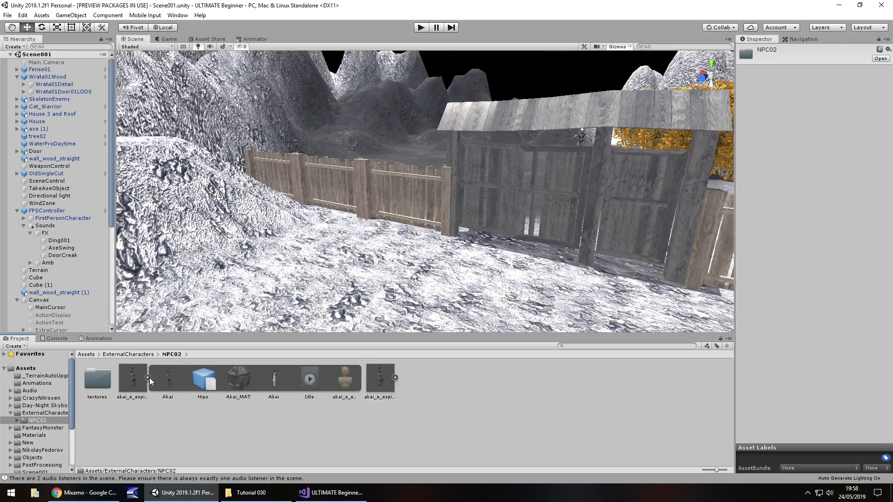
{"action": "left_click", "coordinate": [394, 378]}
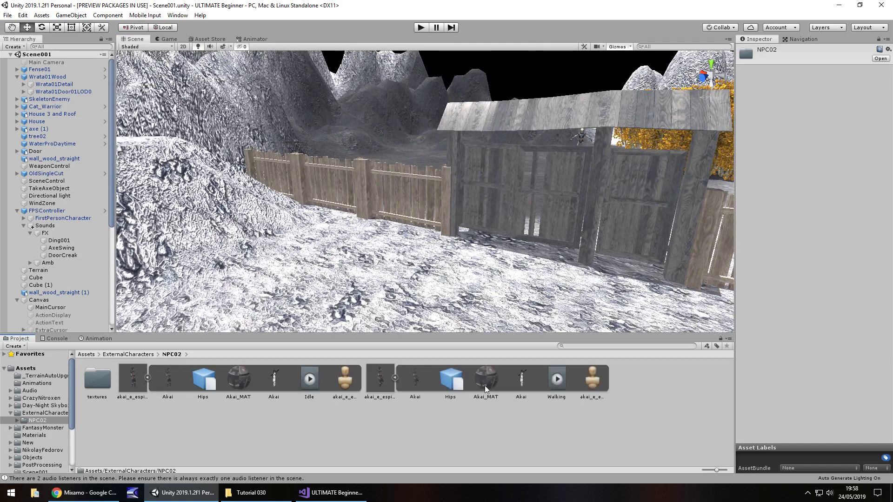
{"action": "left_click", "coordinate": [147, 378]}
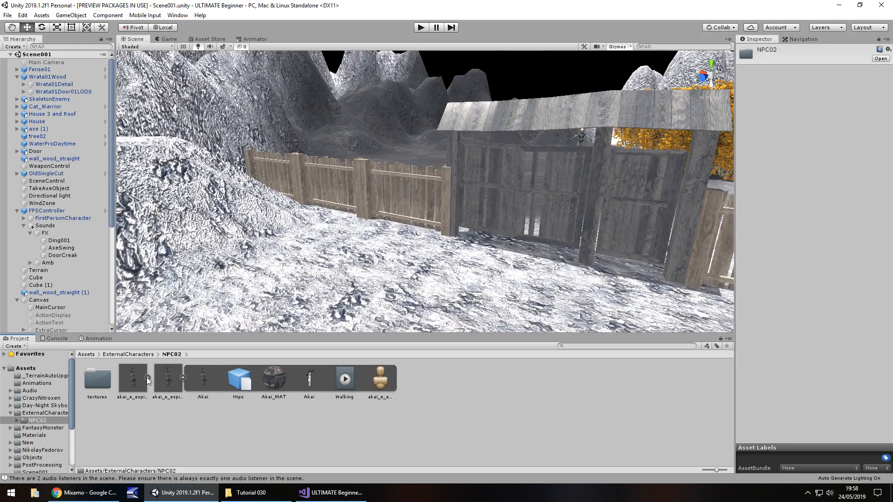
Step: Place the akai_e_espiritu@Idle character near the gate and set its scale to 2 on X, Y and Z
{"action": "left_click", "coordinate": [183, 378]}
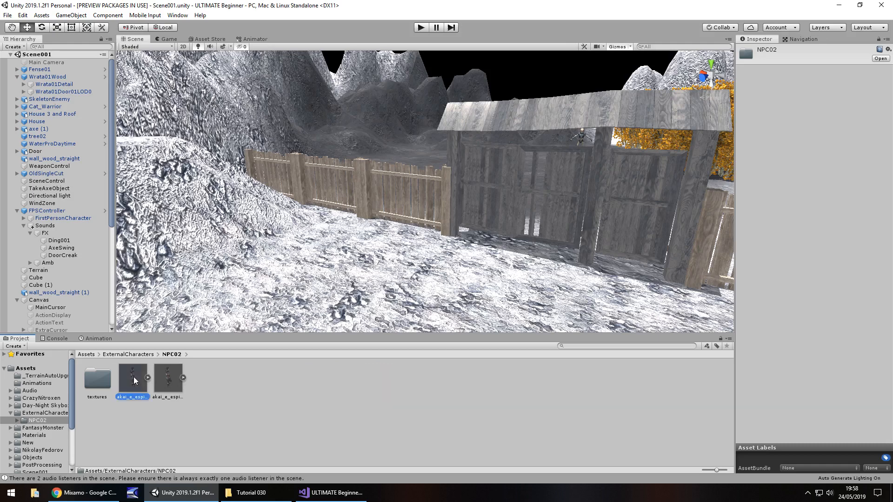
{"action": "left_click_drag", "start_coordinate": [133, 377], "coordinate": [376, 265]}
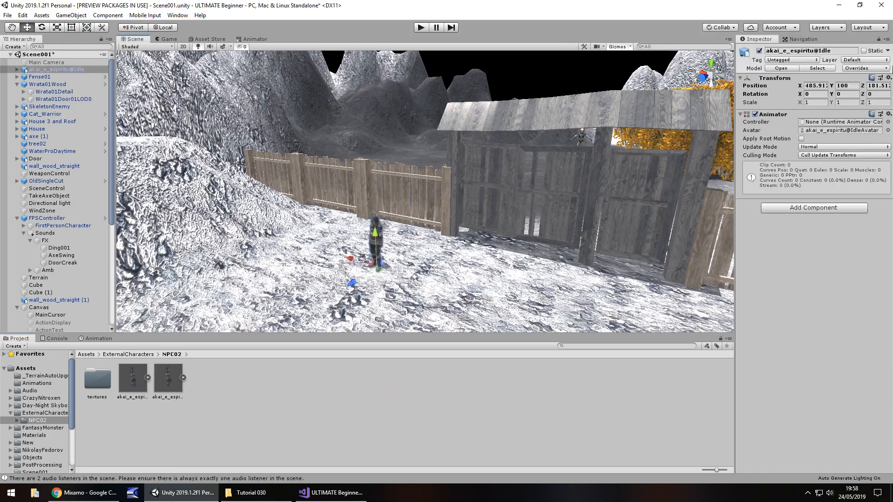
{"action": "left_click", "coordinate": [816, 103]}
{"action": "type", "text": "2"}
{"action": "left_click", "coordinate": [847, 102]}
{"action": "type", "text": "2"}
{"action": "left_click", "coordinate": [878, 103]}
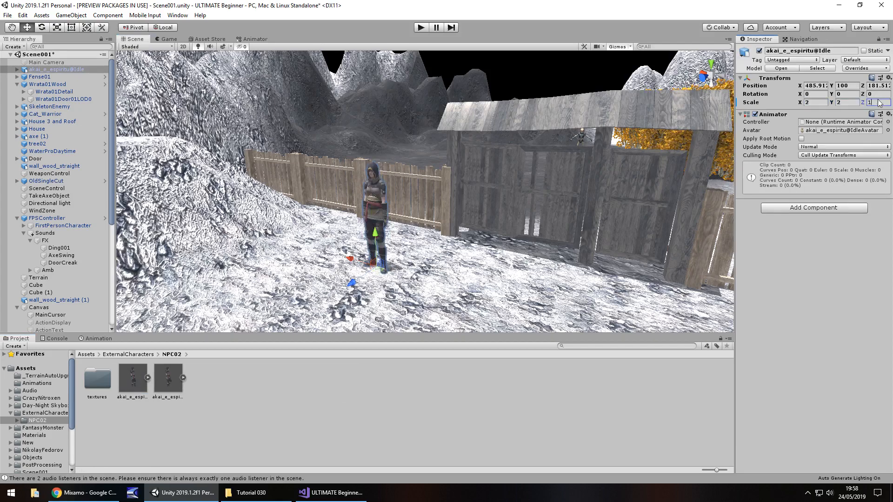
{"action": "type", "text": "2"}
{"action": "scroll", "coordinate": [447, 204], "scroll_direction": "up", "scroll_amount": 5}
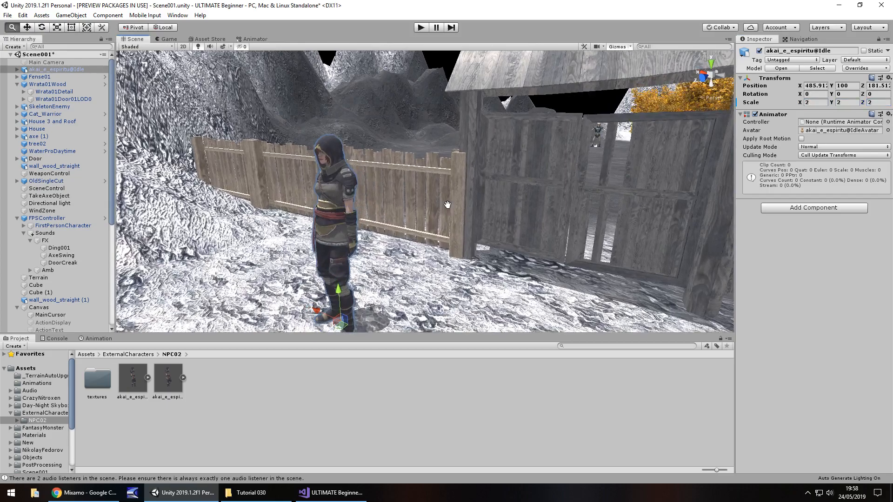
{"action": "scroll", "coordinate": [461, 207], "scroll_direction": "up", "scroll_amount": 2}
{"action": "scroll", "coordinate": [489, 210], "scroll_direction": "up", "scroll_amount": 2}
{"action": "scroll", "coordinate": [500, 210], "scroll_direction": "up", "scroll_amount": 3}
{"action": "scroll", "coordinate": [516, 200], "scroll_direction": "up", "scroll_amount": 2}
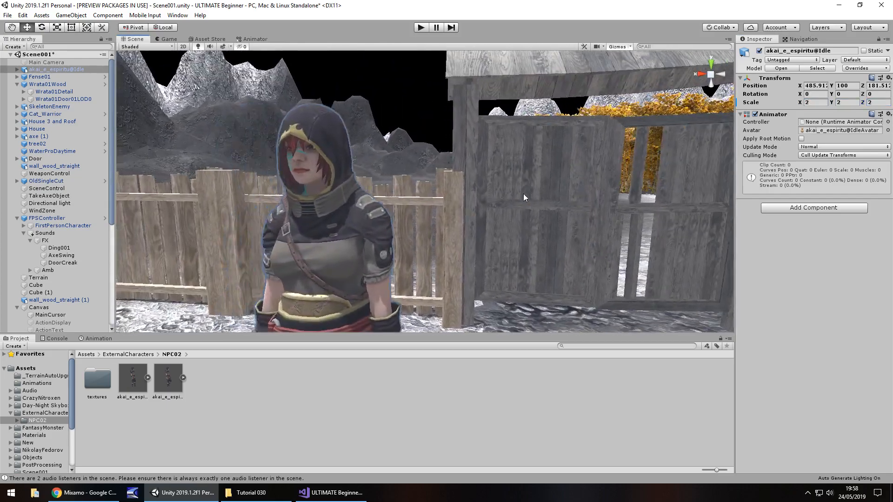
Step: Orbit and move the scene view to frame the character against the village gate
{"action": "right_click_drag", "start_coordinate": [514, 197], "coordinate": [437, 214]}
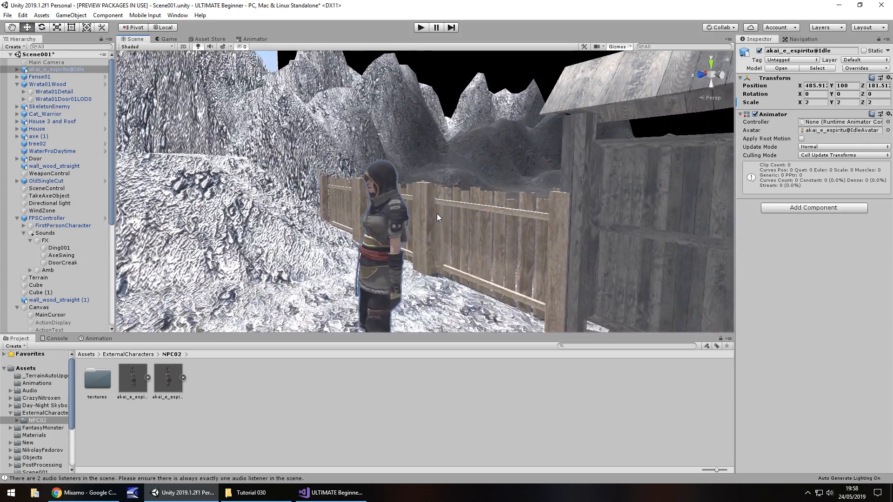
{"action": "right_click_drag", "start_coordinate": [437, 213], "coordinate": [447, 214]}
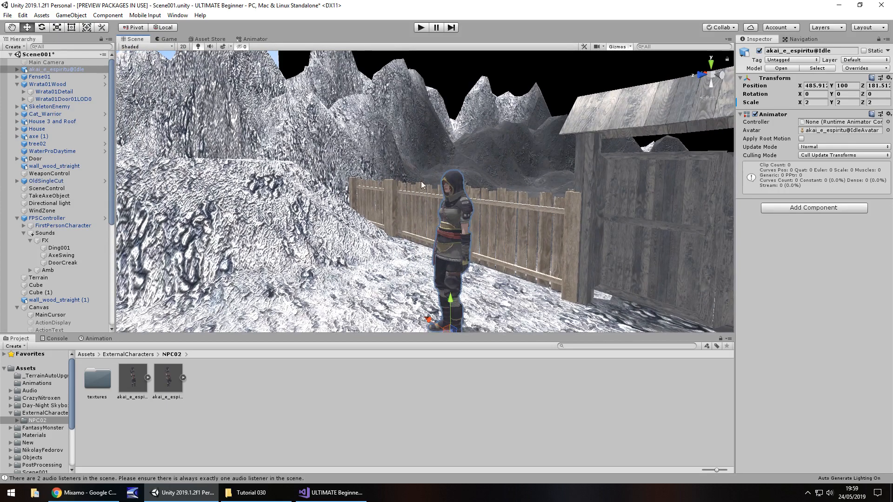
{"action": "mouse_move", "coordinate": [447, 218]}
{"action": "right_mouse_down"}
{"action": "mouse_move", "coordinate": [492, 232]}
{"action": "mouse_move", "coordinate": [438, 232]}
{"action": "right_mouse_up"}
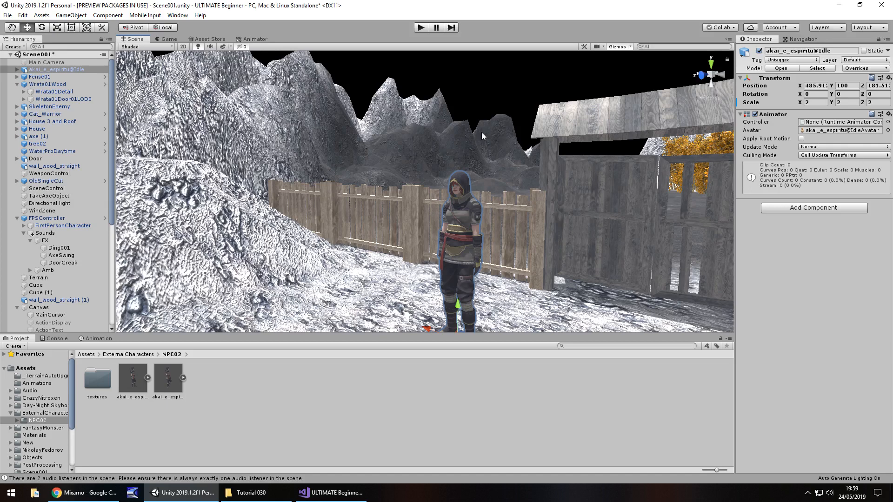
{"action": "left_click", "coordinate": [421, 27]}
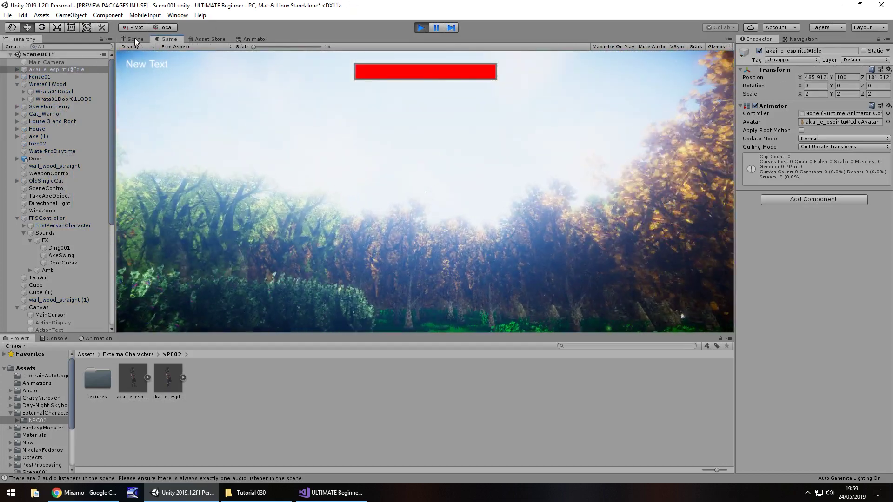
{"action": "left_click", "coordinate": [135, 38]}
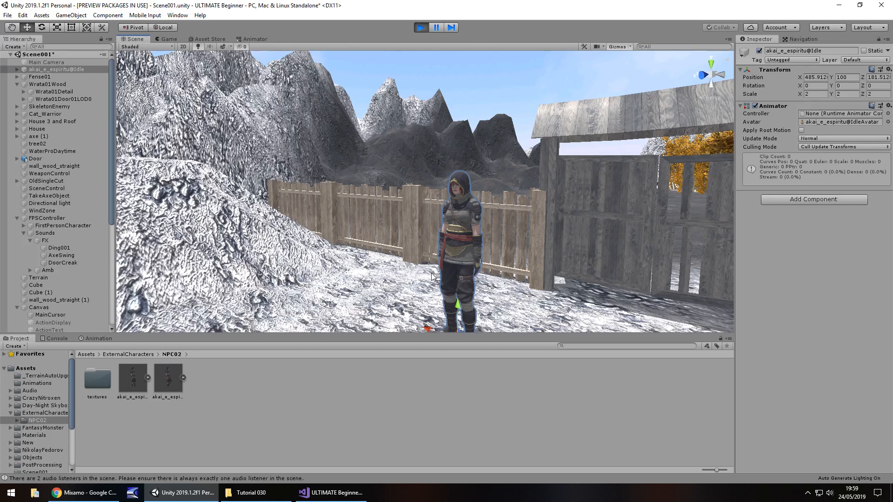
{"action": "left_click", "coordinate": [419, 27]}
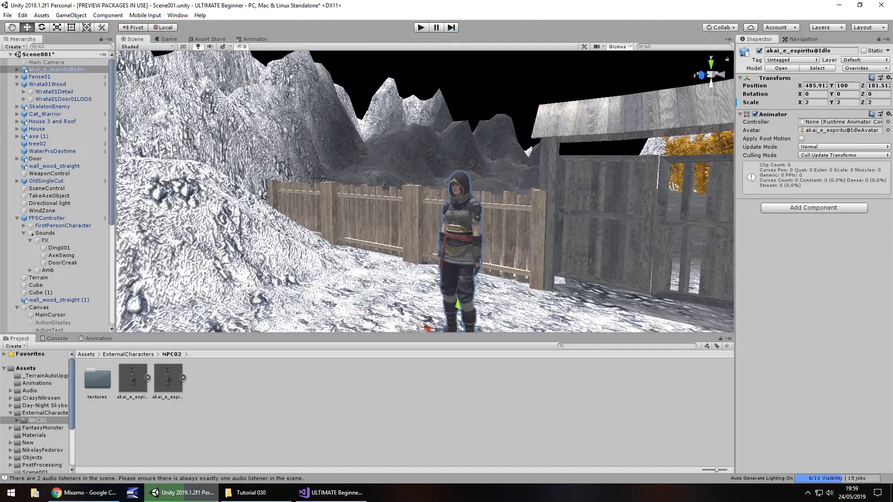
Step: Glance at the Animator state graph and return to the Scene view
{"action": "left_click", "coordinate": [256, 39]}
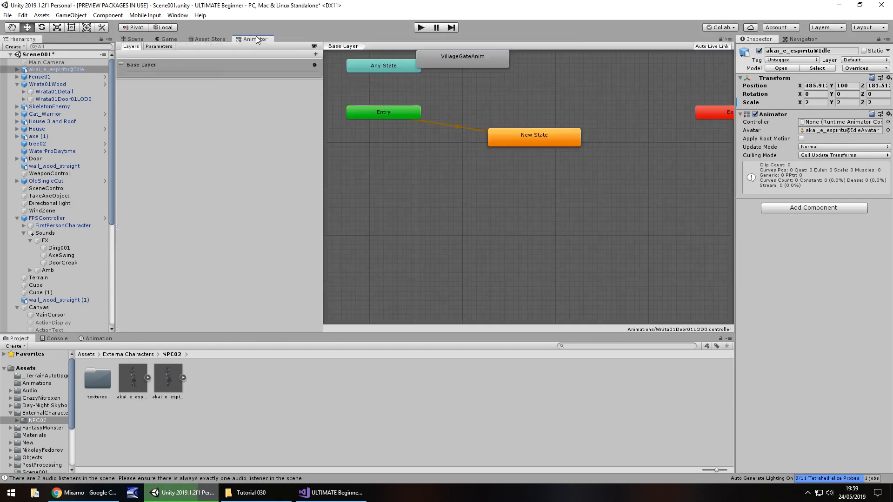
{"action": "left_click", "coordinate": [49, 68]}
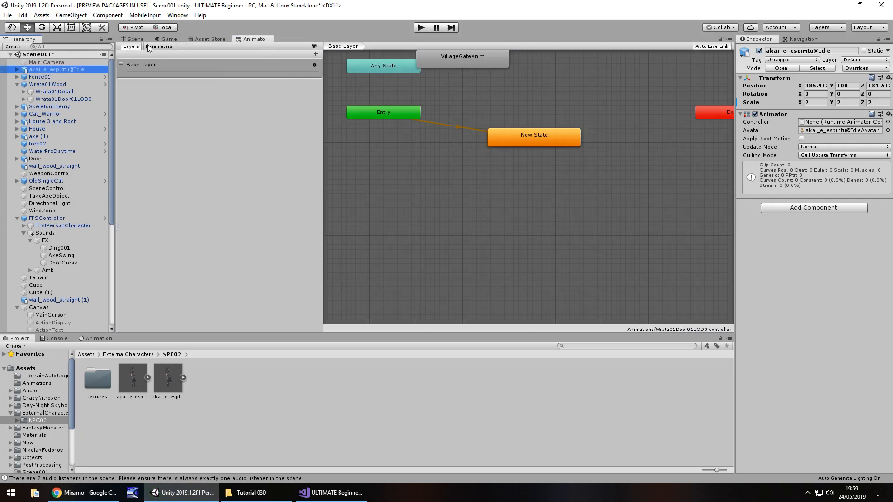
{"action": "left_click", "coordinate": [136, 40]}
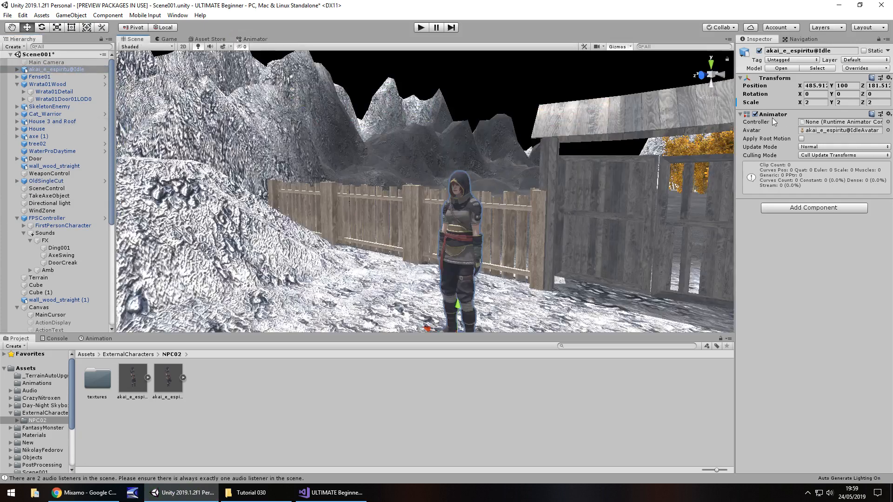
Step: Remove the Animator component from the Idle character, leaving the prefab override unapplied
{"action": "right_click", "coordinate": [778, 115]}
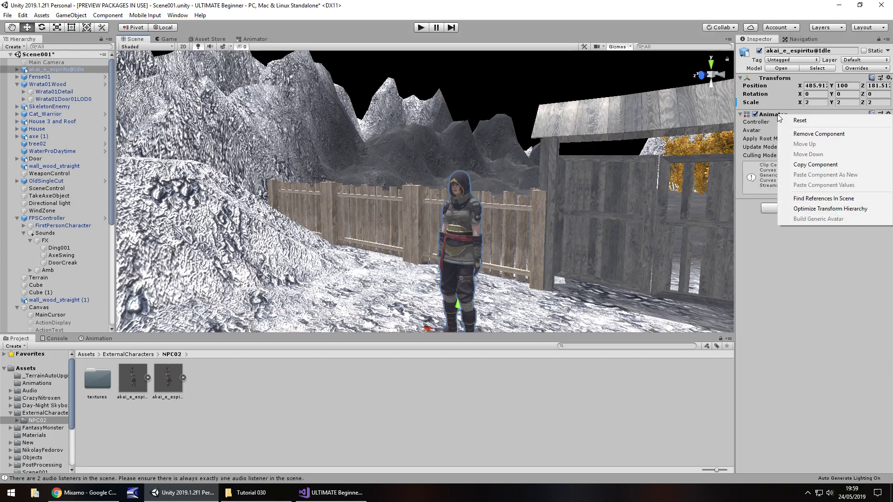
{"action": "left_click", "coordinate": [821, 134]}
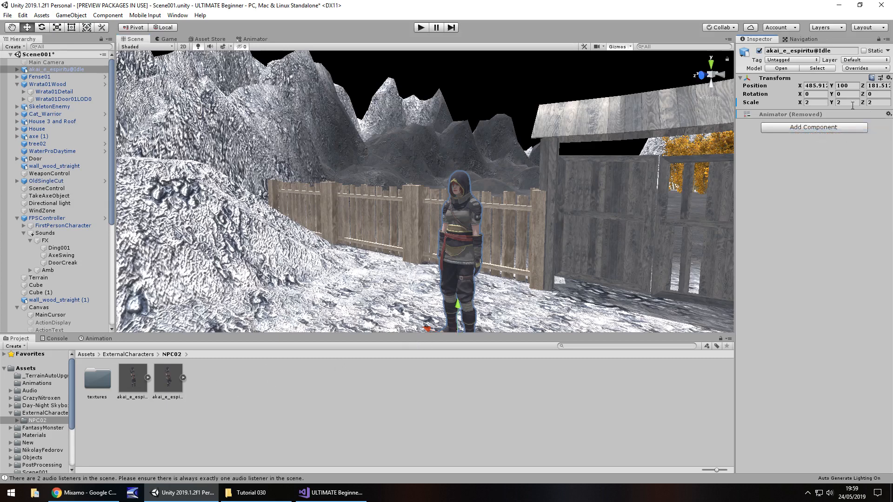
{"action": "left_click", "coordinate": [889, 114]}
{"action": "mouse_move", "coordinate": [840, 124]}
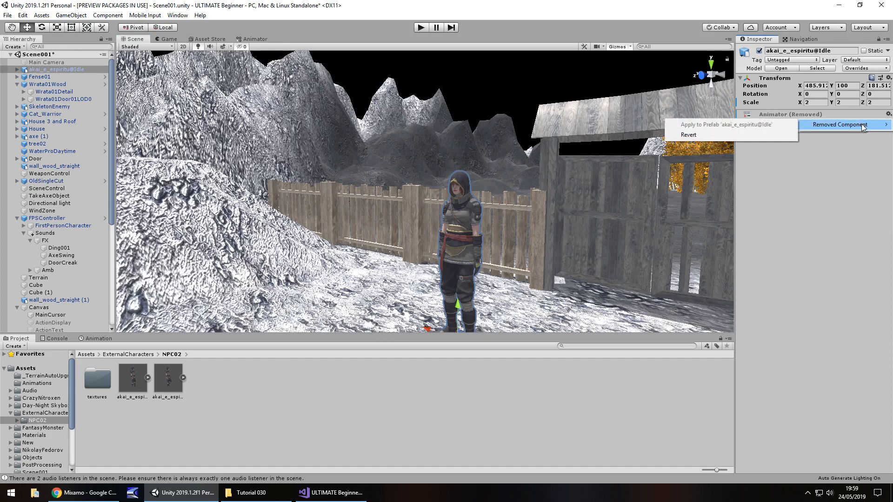
{"action": "left_click", "coordinate": [789, 112]}
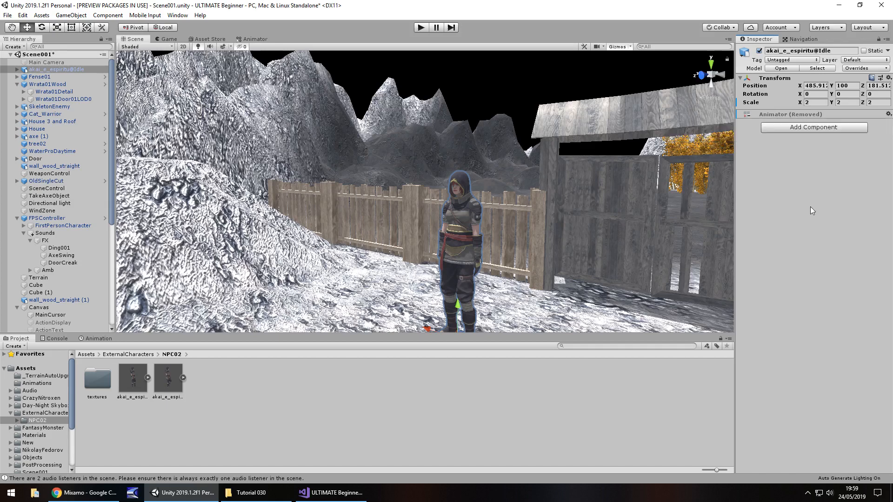
Step: Duplicate the Idle clip as a standalone looping clip and drag it onto the character to create its Animator controller
{"action": "left_click", "coordinate": [267, 408]}
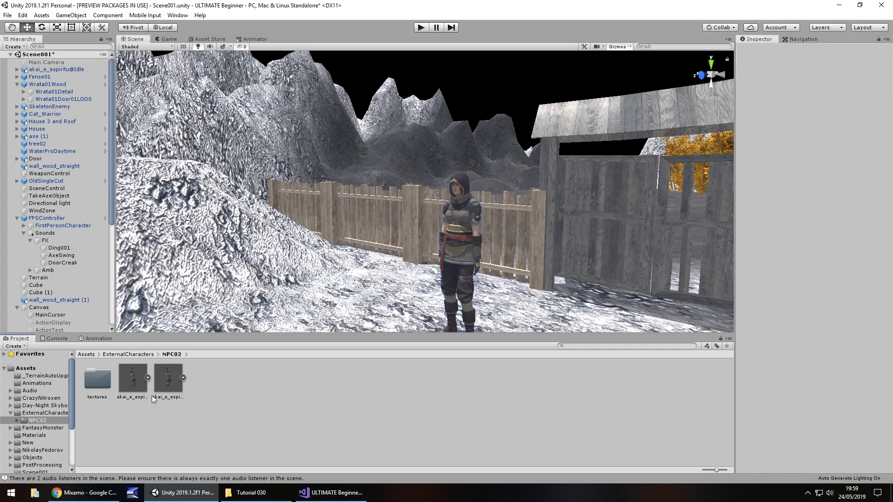
{"action": "left_click", "coordinate": [147, 379]}
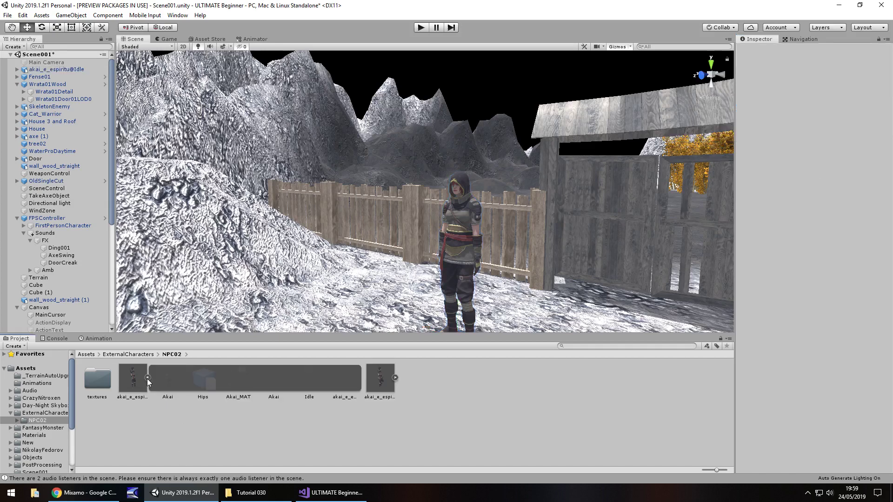
{"action": "left_click", "coordinate": [312, 381]}
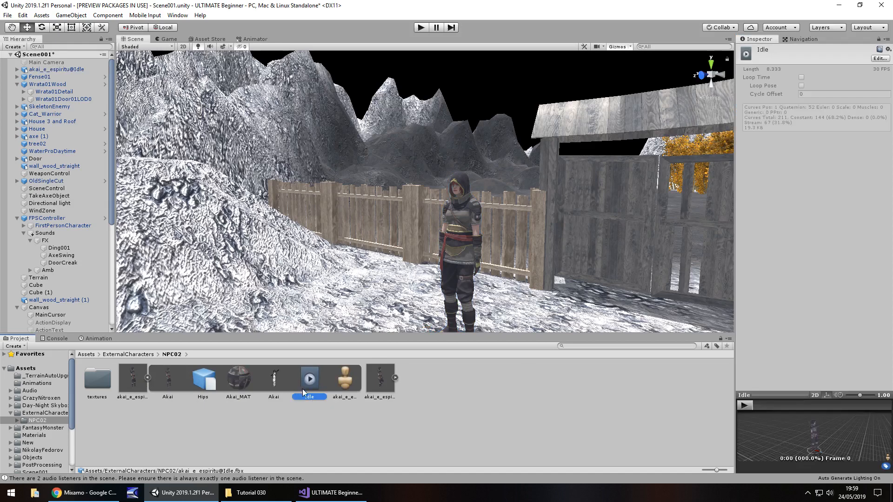
{"action": "key", "text": "ctrl+d"}
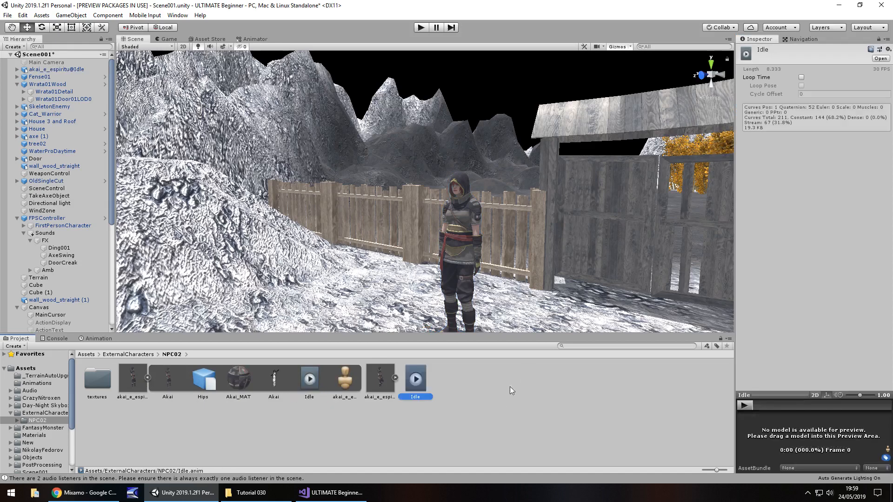
{"action": "left_click", "coordinate": [801, 76]}
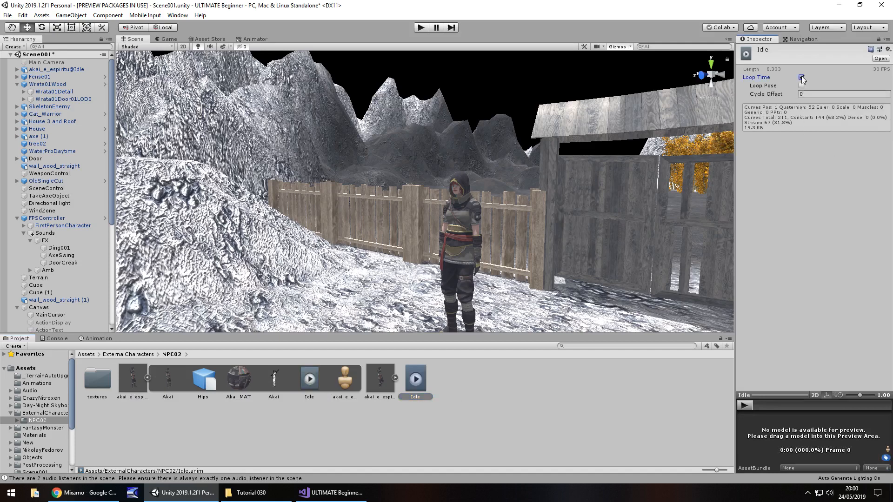
{"action": "left_click_drag", "start_coordinate": [413, 374], "coordinate": [45, 70]}
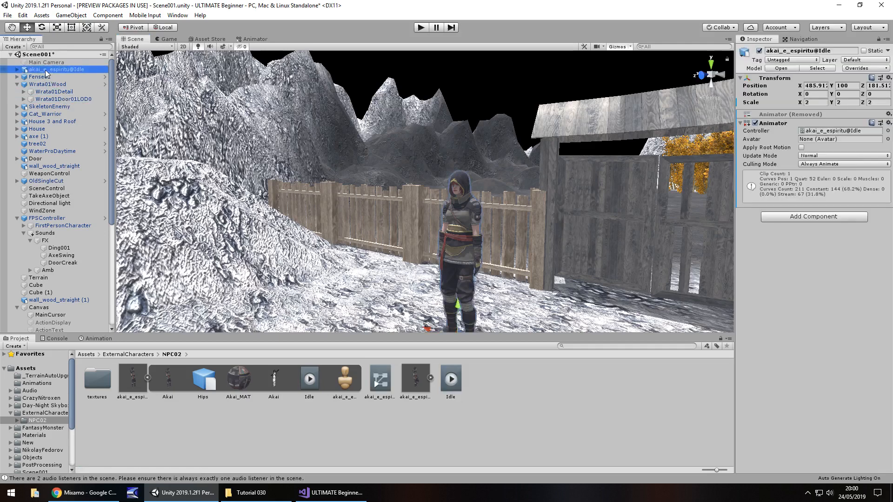
Step: Rename the character to NPC002 and confirm Idle is the controller's default state
{"action": "left_click", "coordinate": [46, 70]}
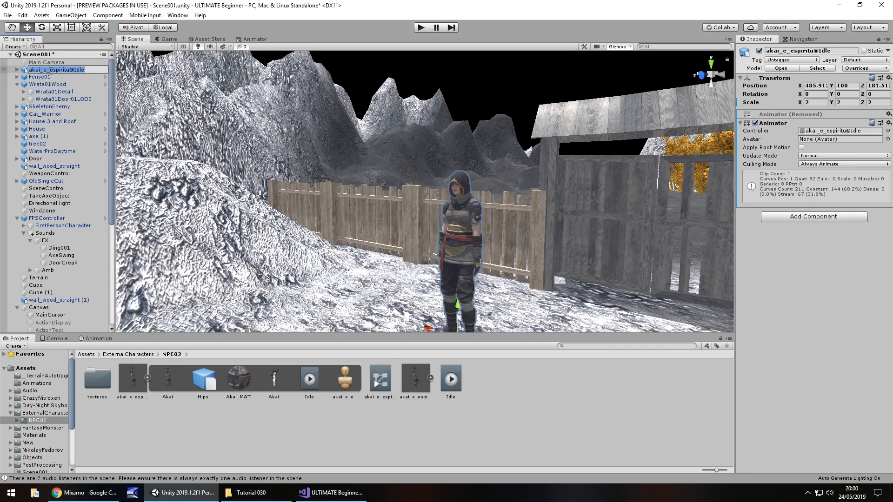
{"action": "type", "text": "NPC002"}
{"action": "key", "text": "Return"}
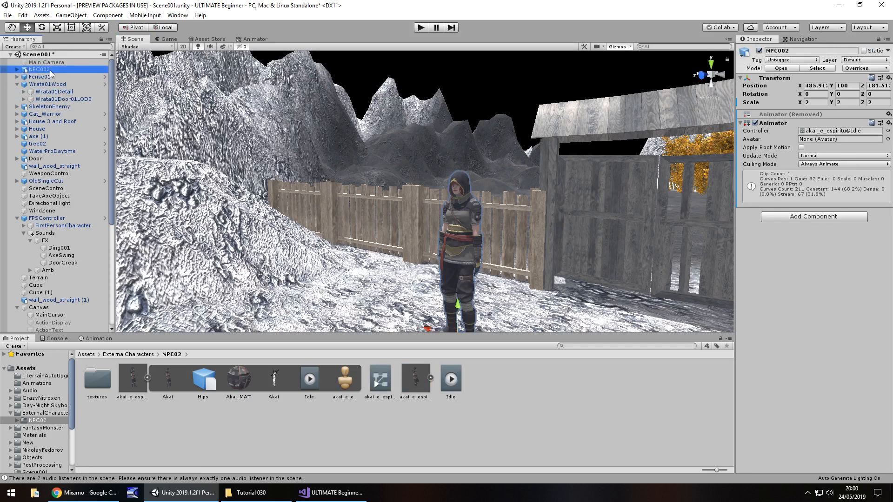
{"action": "left_click", "coordinate": [256, 40]}
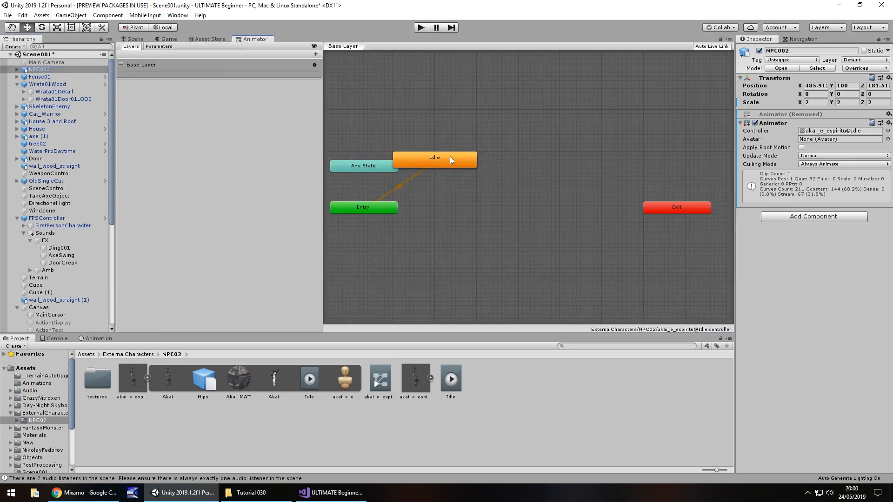
{"action": "left_click", "coordinate": [134, 40]}
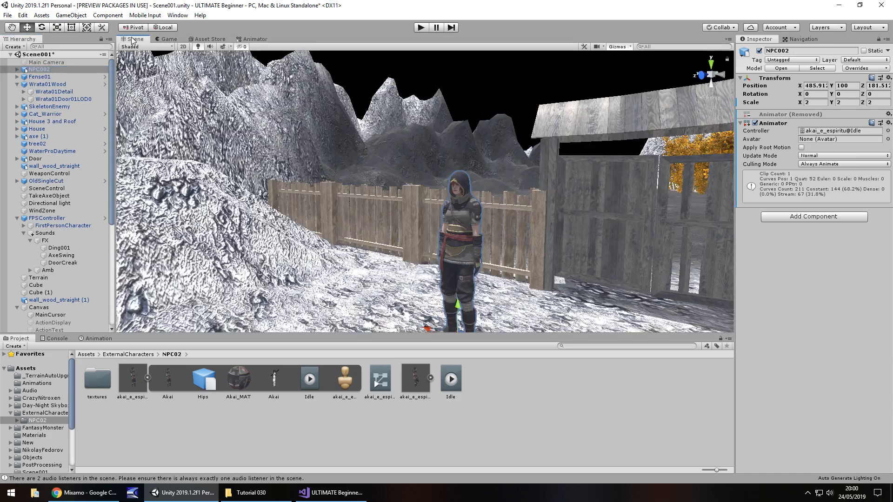
{"action": "left_click", "coordinate": [420, 28]}
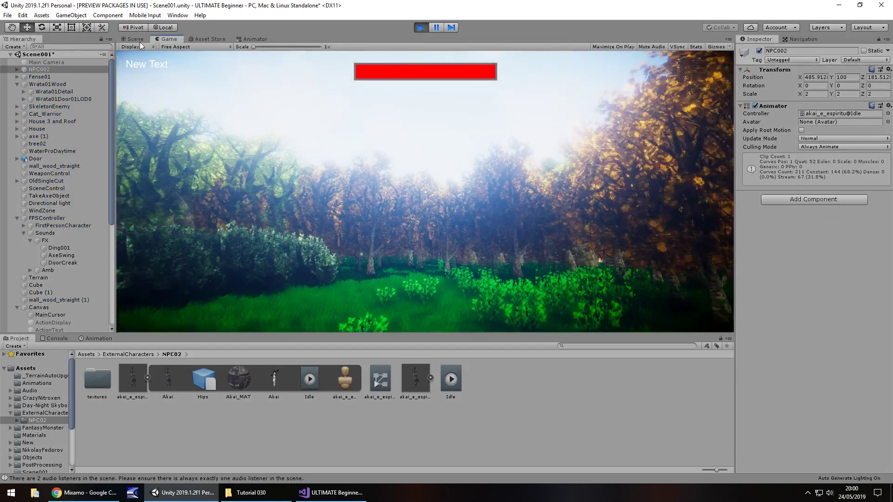
{"action": "left_click", "coordinate": [139, 41]}
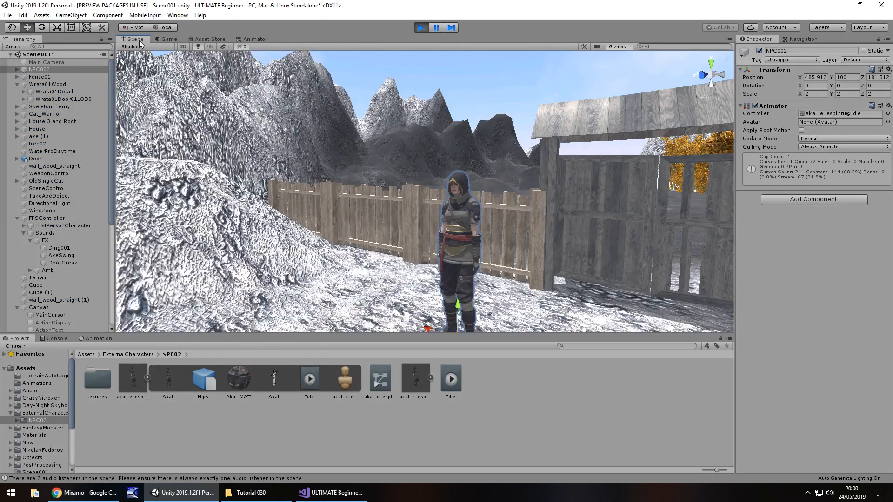
{"action": "scroll", "coordinate": [520, 225], "scroll_direction": "up", "scroll_amount": 3}
{"action": "scroll", "coordinate": [530, 234], "scroll_direction": "up", "scroll_amount": 2}
{"action": "scroll", "coordinate": [497, 225], "scroll_direction": "up", "scroll_amount": 2}
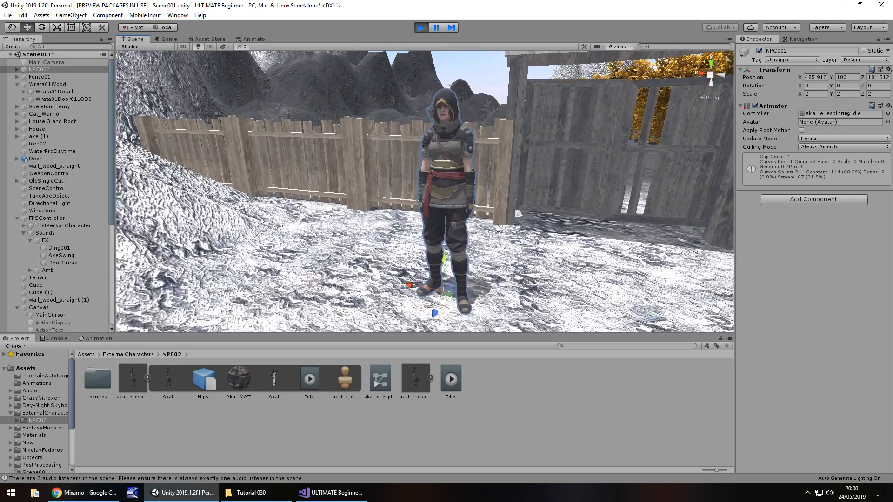
{"action": "scroll", "coordinate": [485, 197], "scroll_direction": "up", "scroll_amount": 2}
{"action": "scroll", "coordinate": [511, 199], "scroll_direction": "up", "scroll_amount": 2}
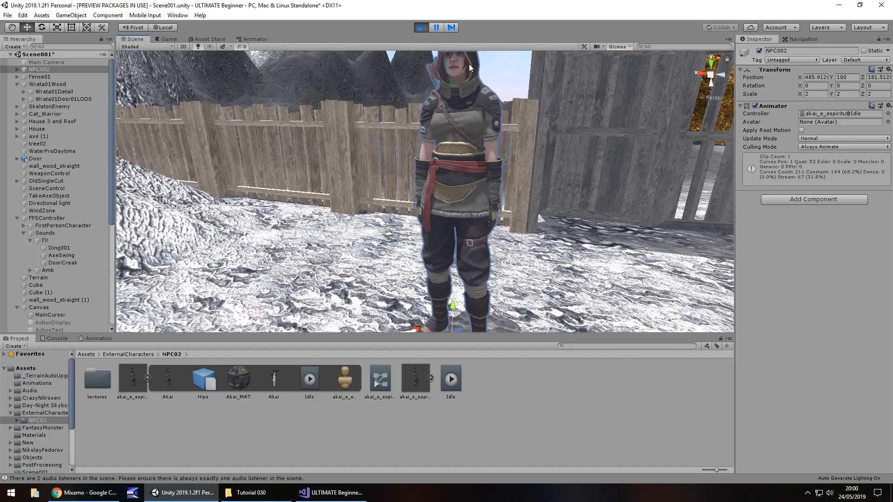
{"action": "right_click_drag", "start_coordinate": [568, 195], "coordinate": [663, 202]}
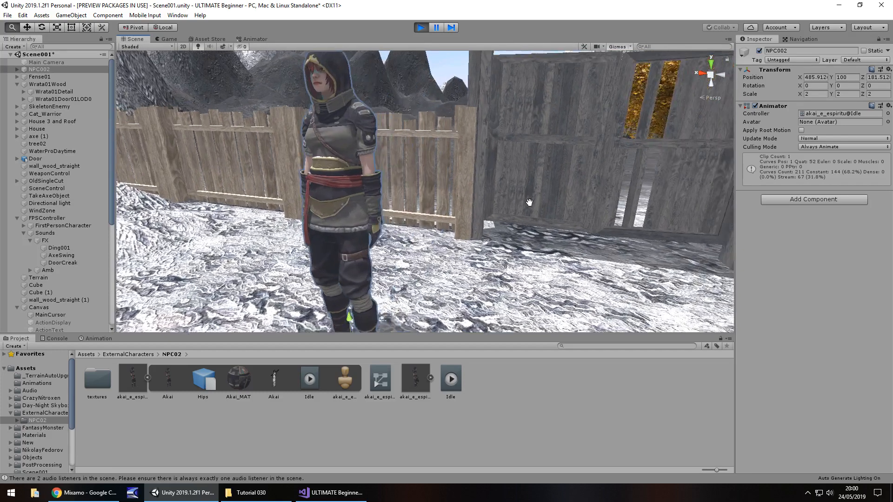
{"action": "left_click", "coordinate": [226, 47]}
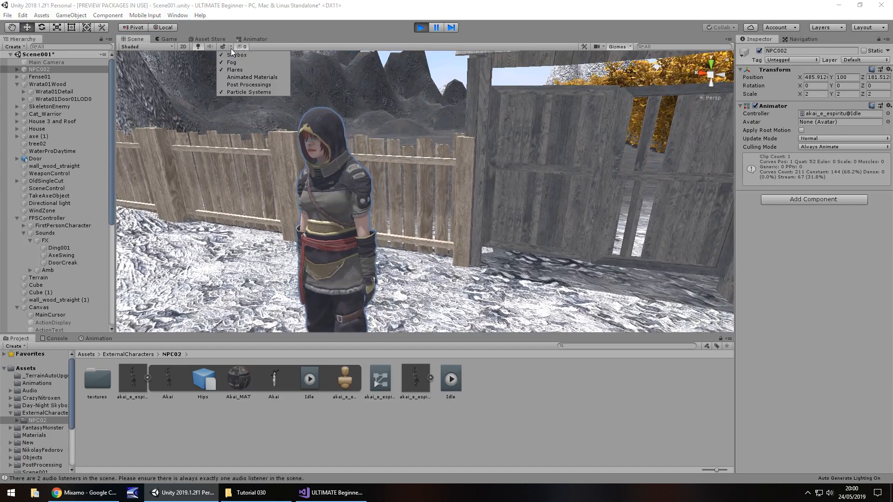
{"action": "left_click", "coordinate": [258, 87]}
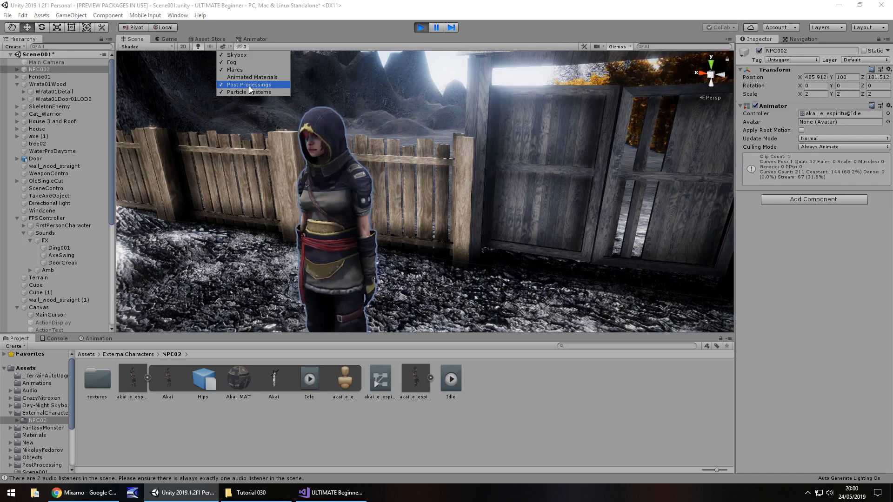
{"action": "left_click", "coordinate": [250, 85]}
{"action": "key", "text": "ctrl+p"}
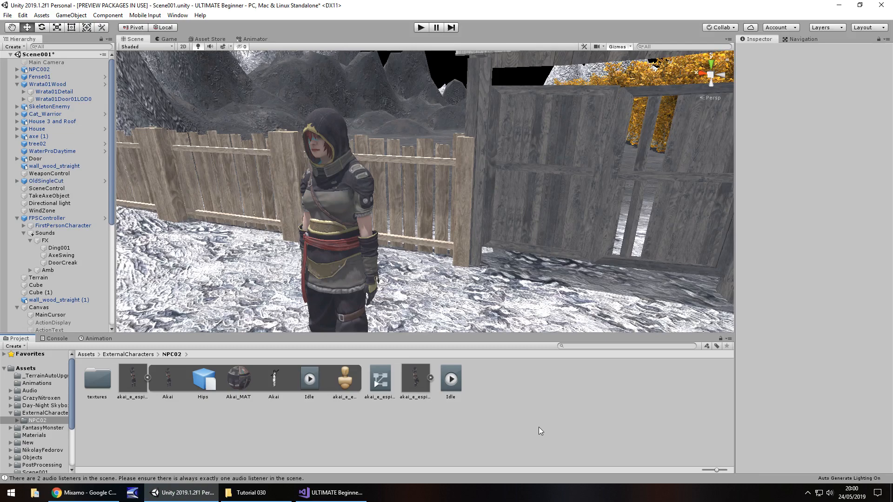
{"action": "scroll", "coordinate": [342, 213], "scroll_direction": "down", "scroll_amount": 5}
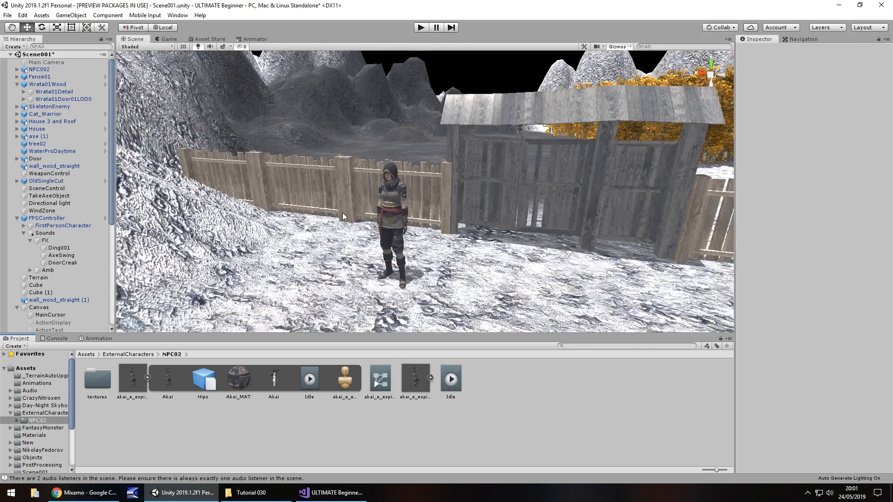
{"action": "scroll", "coordinate": [342, 212], "scroll_direction": "down", "scroll_amount": 3}
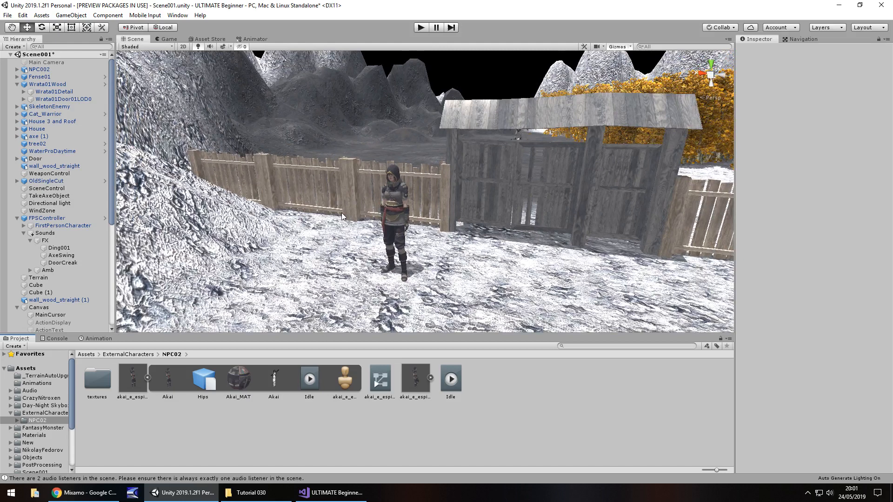